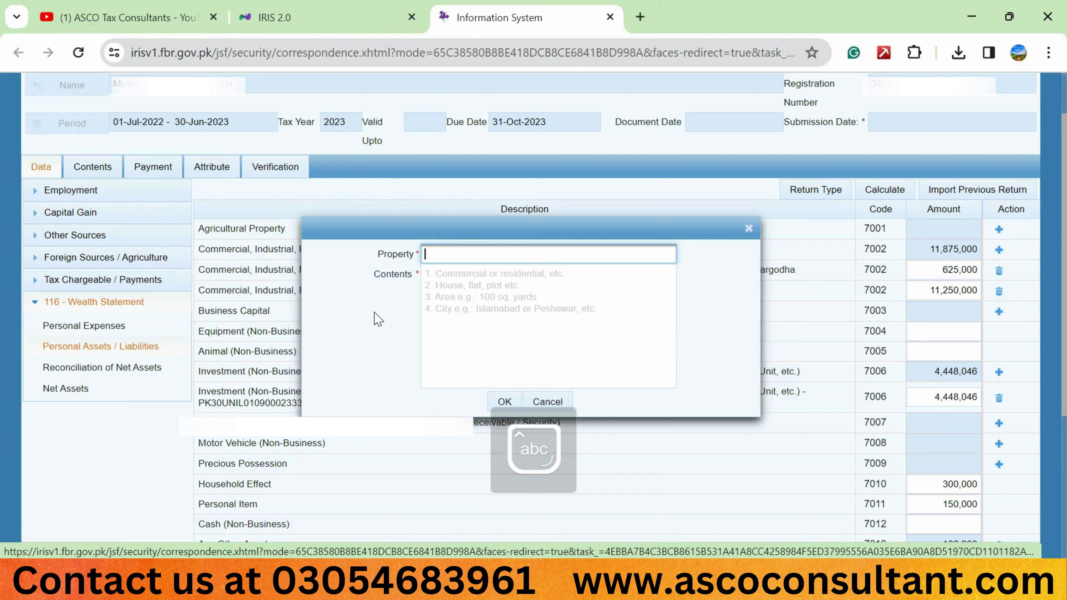
Type the plot name (Plot…-C) for the new 7002 property entry
type("Plot")
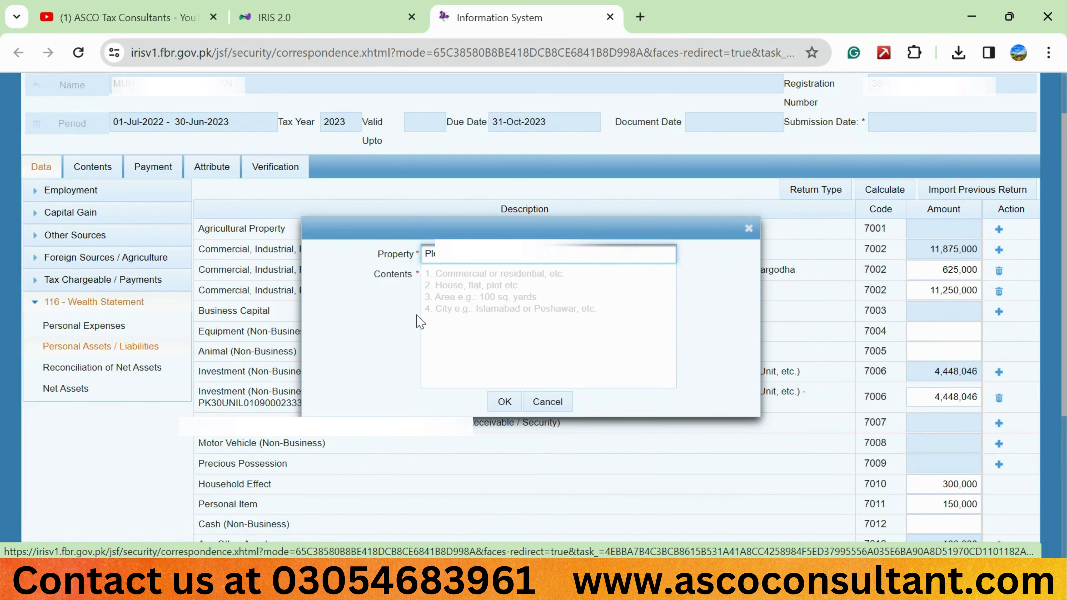
key("Caps_Lock")
key("Caps_Lock")
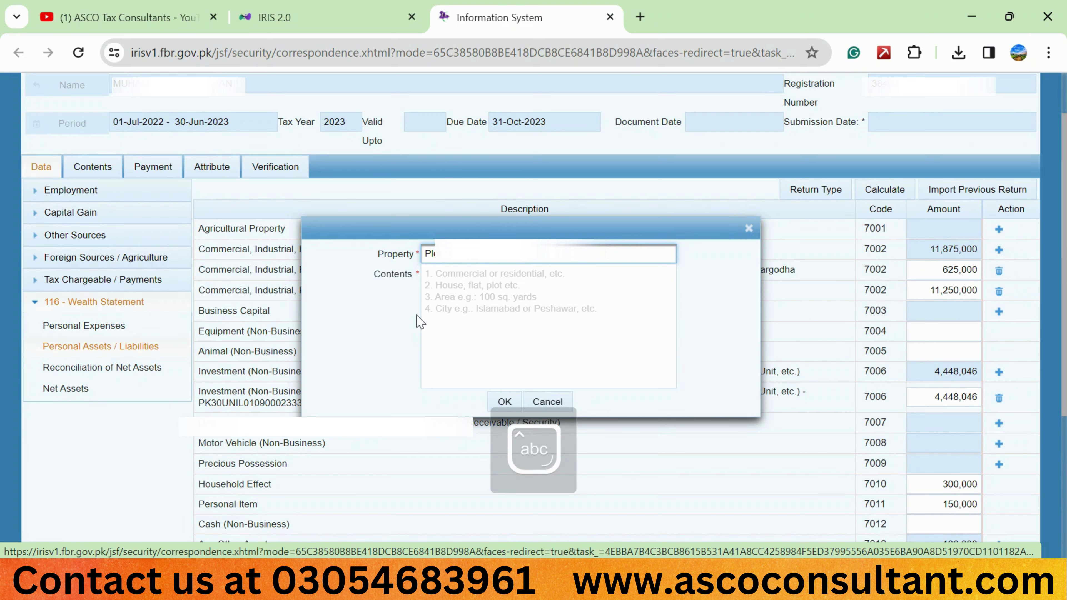
key("Caps_Lock")
type("-C")
key("Tab")
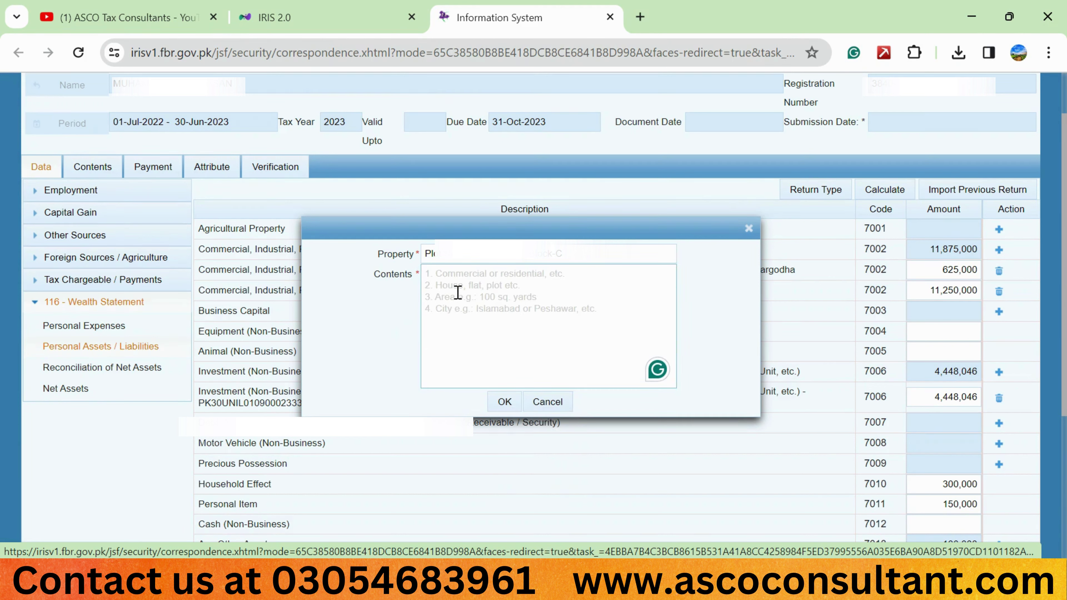
Enter the residential contents ending 'Town. rawalpindi' and save the property
left_click(458, 293)
type("R")
key("Caps_Lock")
type("e")
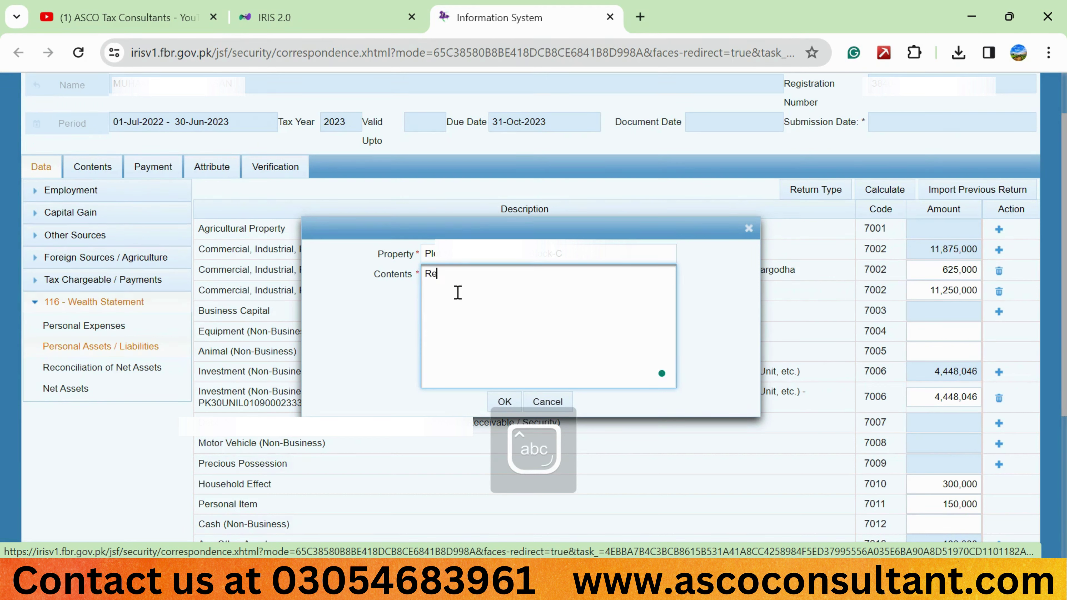
type("sidentia")
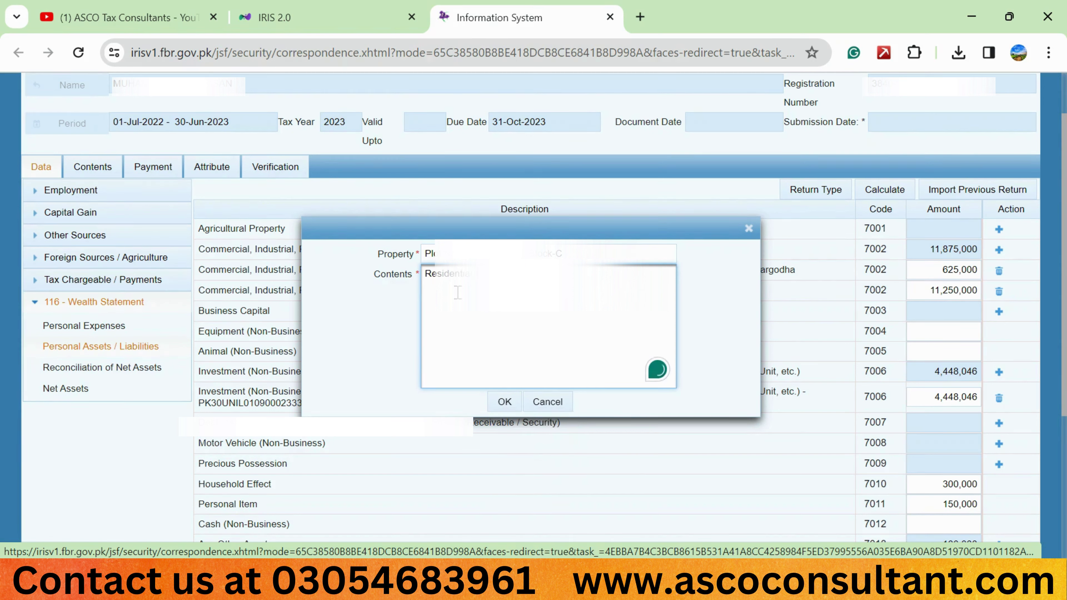
key("ctrl+a")
key("BackSpace")
key("ctrl+v")
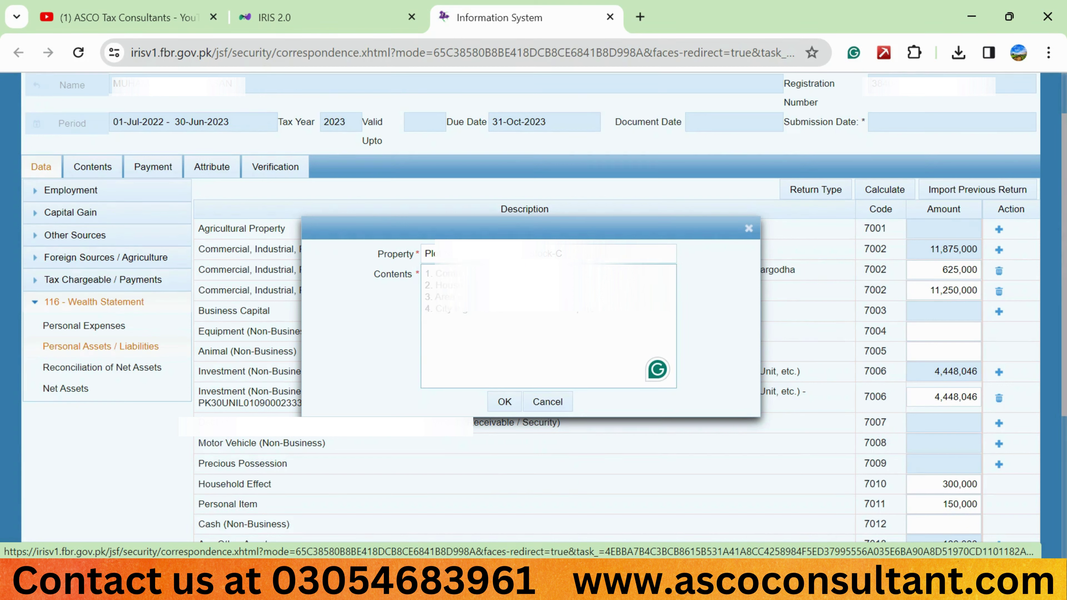
key("ctrl+z")
key("ctrl+z")
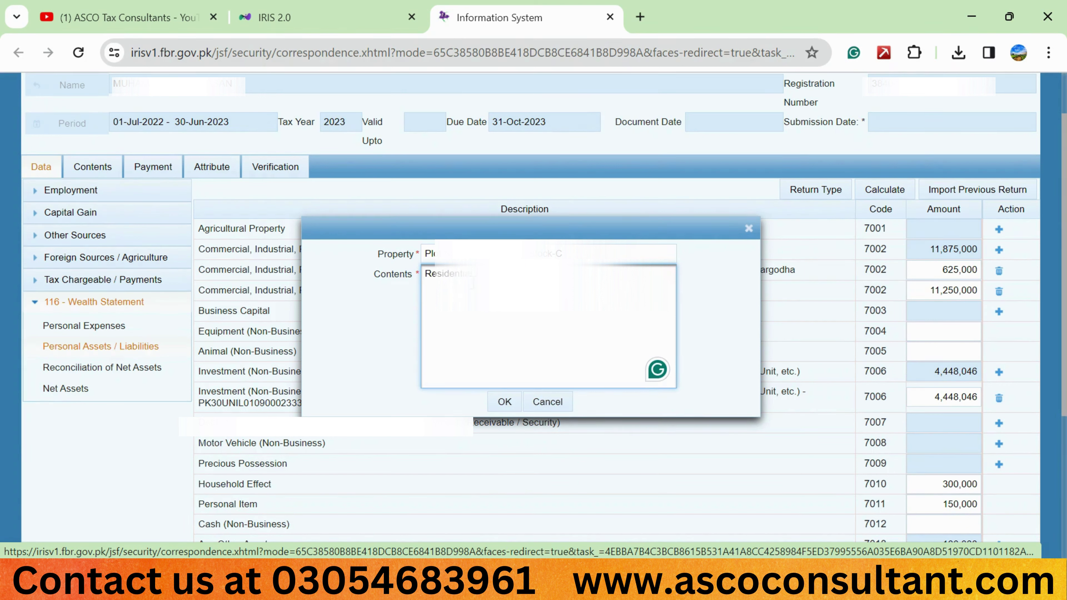
key("Caps_Lock")
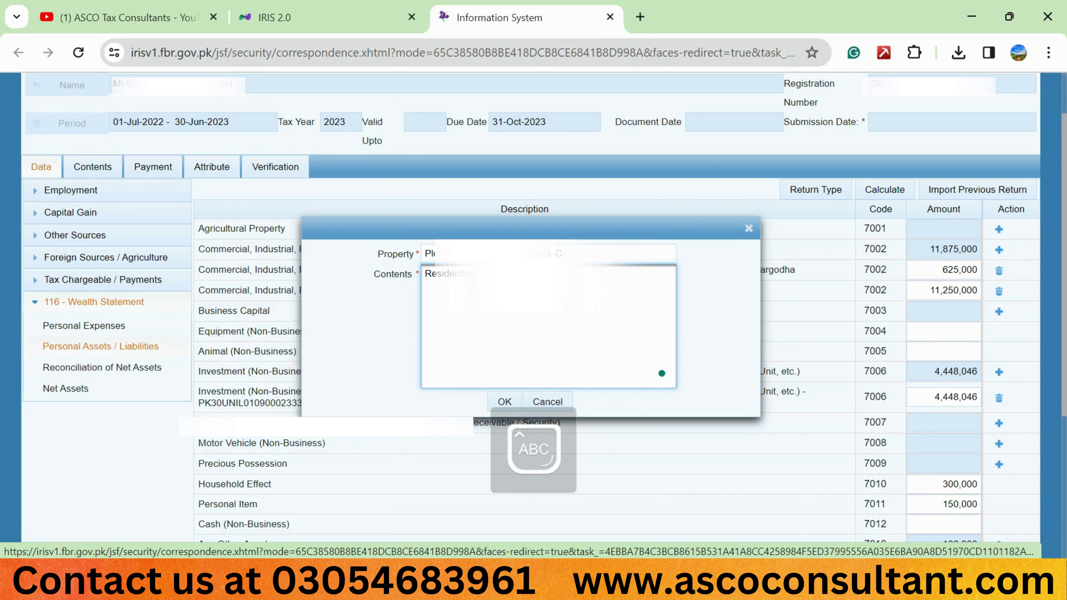
key("Caps_Lock")
key("Caps_Lock")
key("Caps_Lock")
key("Caps_Lock")
key("Caps_Lock")
key("Caps_Lock")
key("Caps_Lock")
type("Town. rawalpindi")
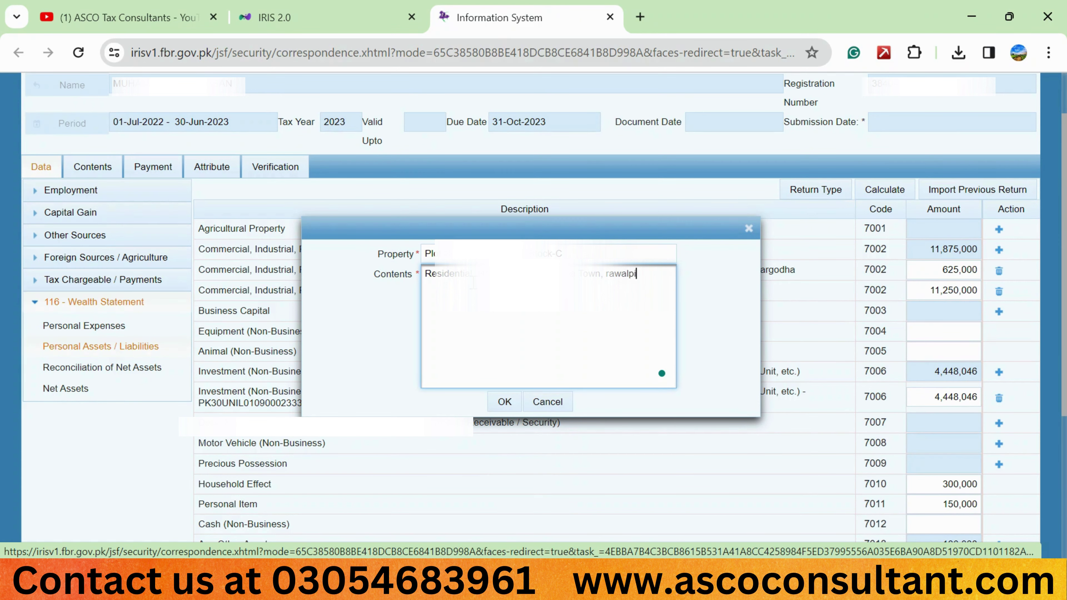
left_click(505, 403)
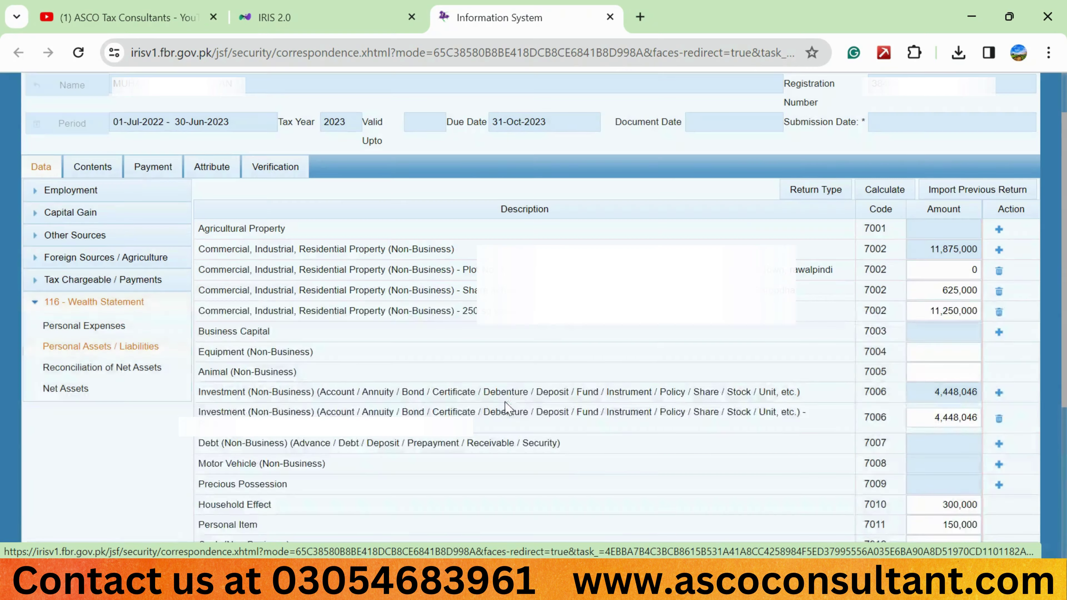
Select the new plot row's description and 0 amount, then delete that row
left_click_drag(834, 270, 790, 271)
left_click_drag(475, 269, 461, 269)
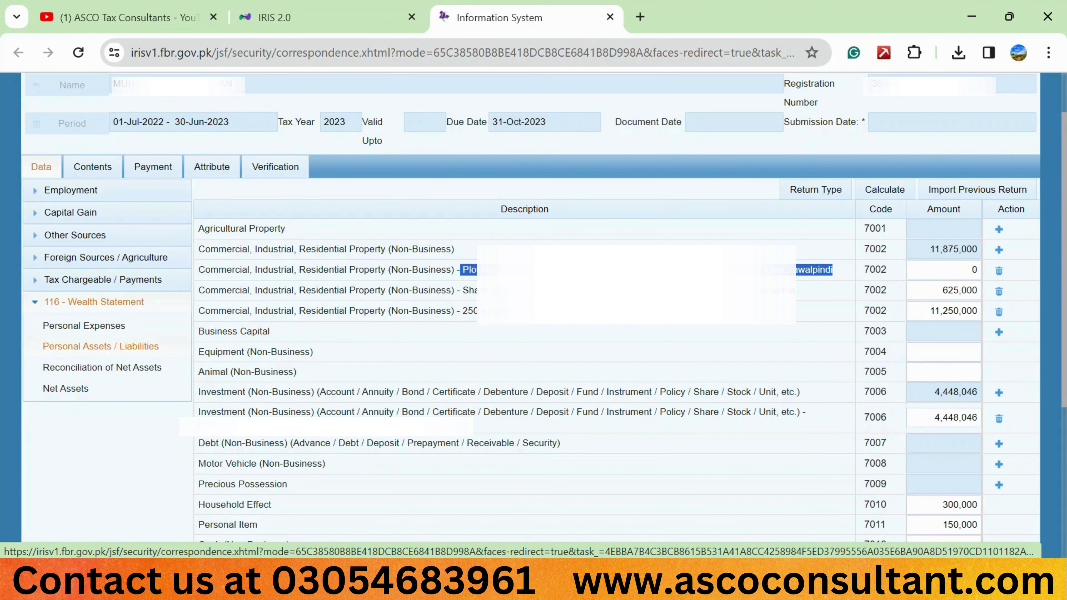
double_click(968, 268)
left_click(998, 270)
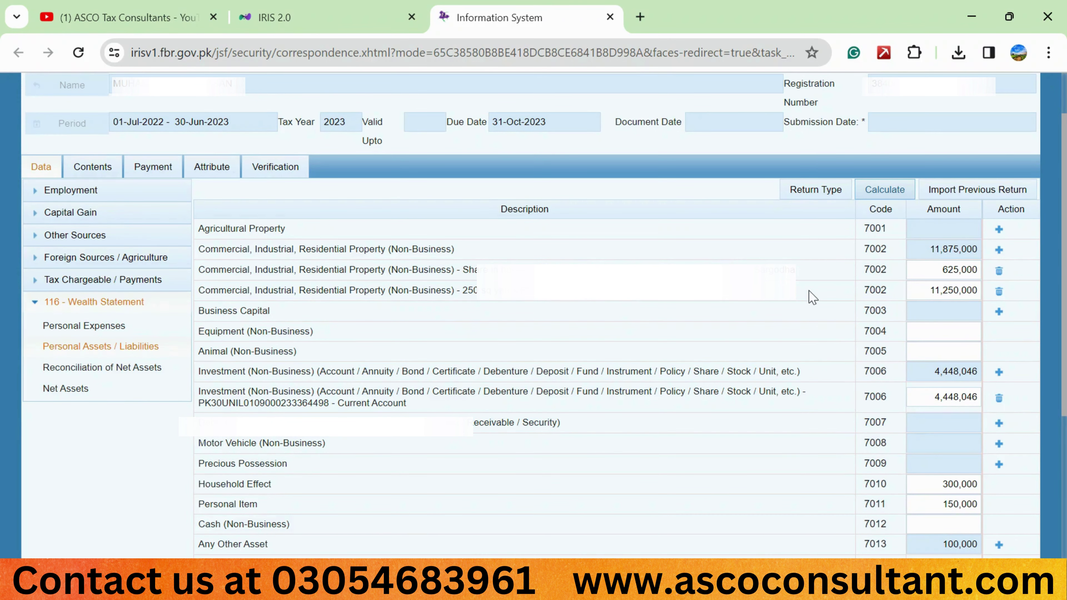
scroll(523, 278, "down", 1)
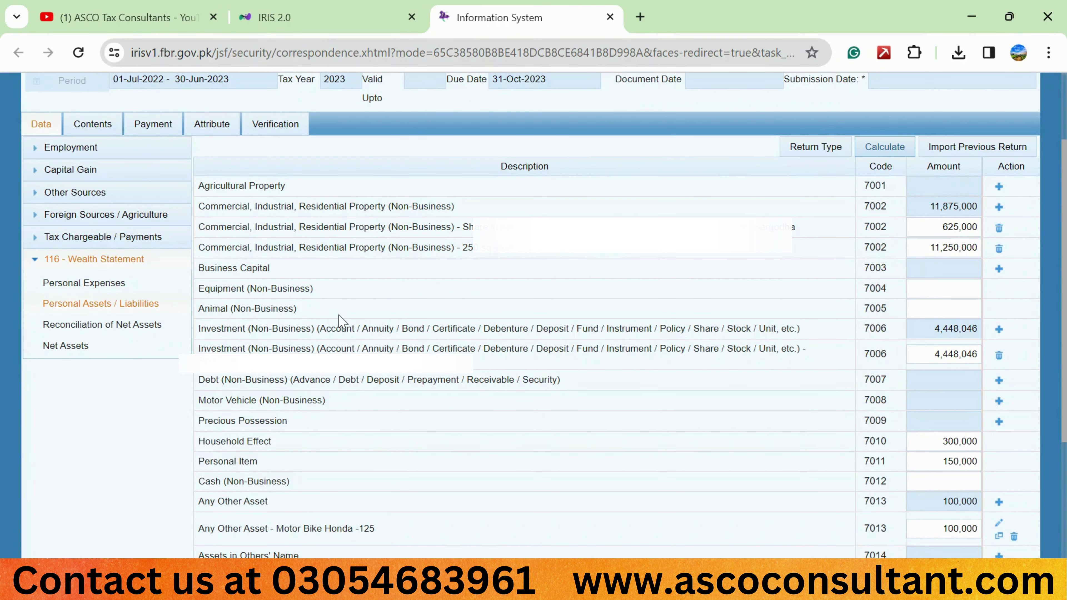
scroll(530, 343, "down", 2)
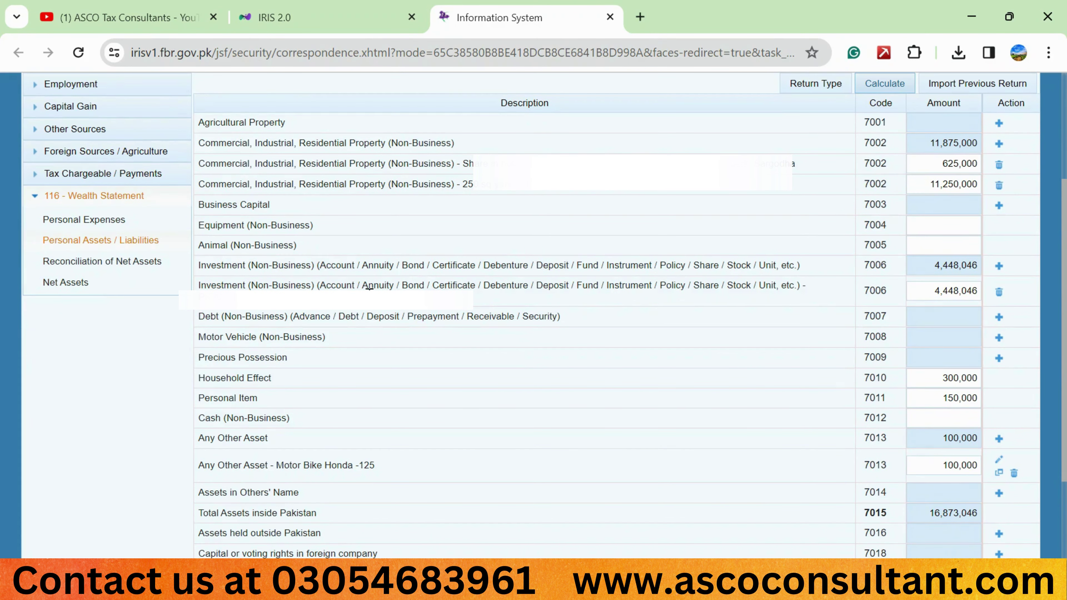
left_click_drag(197, 287, 403, 288)
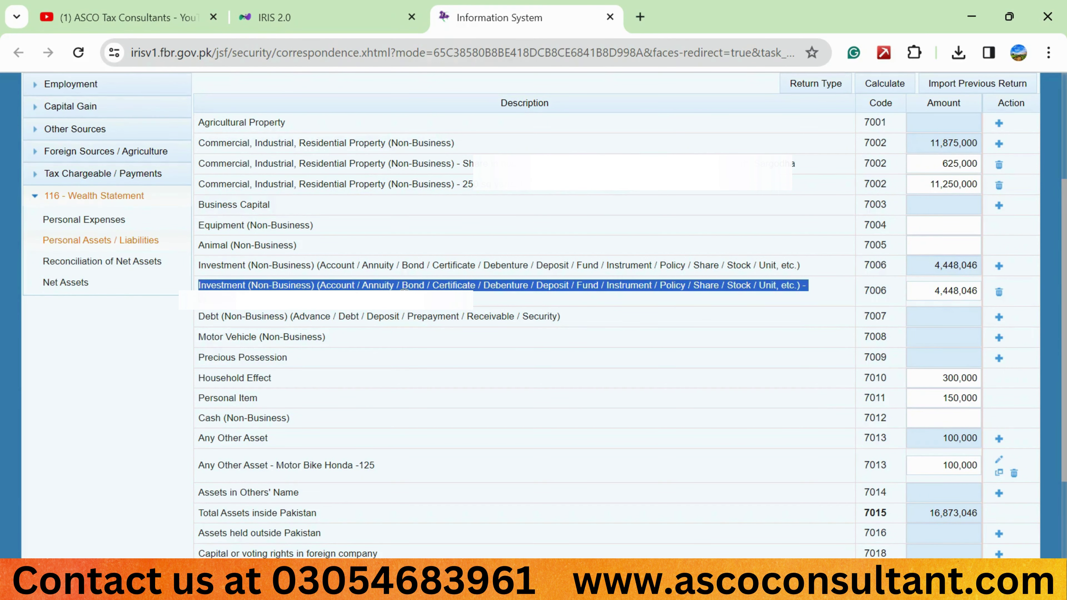
left_click(624, 322)
scroll(671, 375, "down", 3)
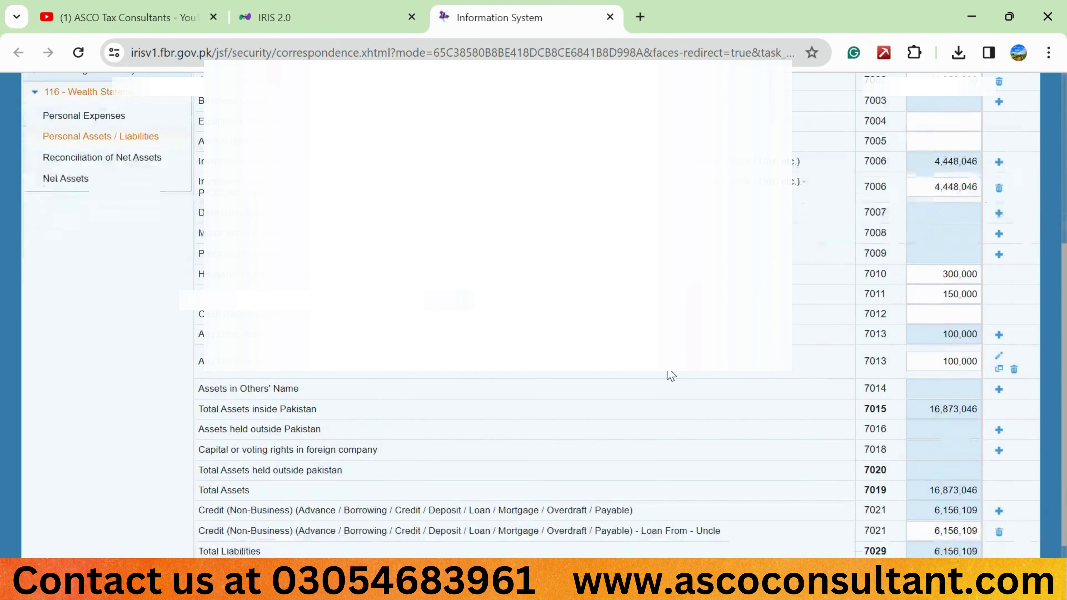
left_click(994, 339)
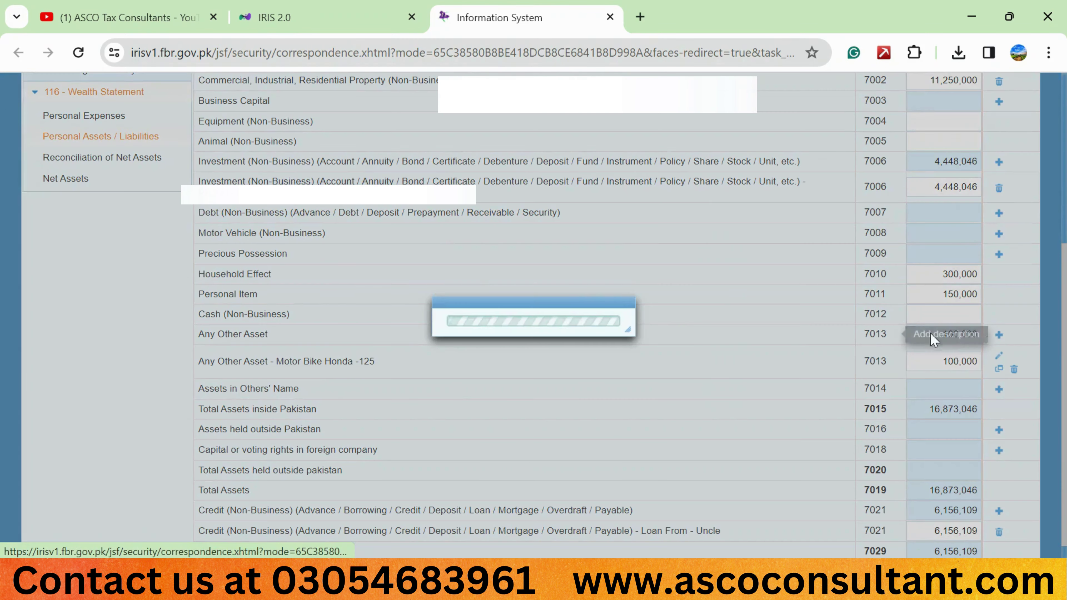
type("Cash at Bank")
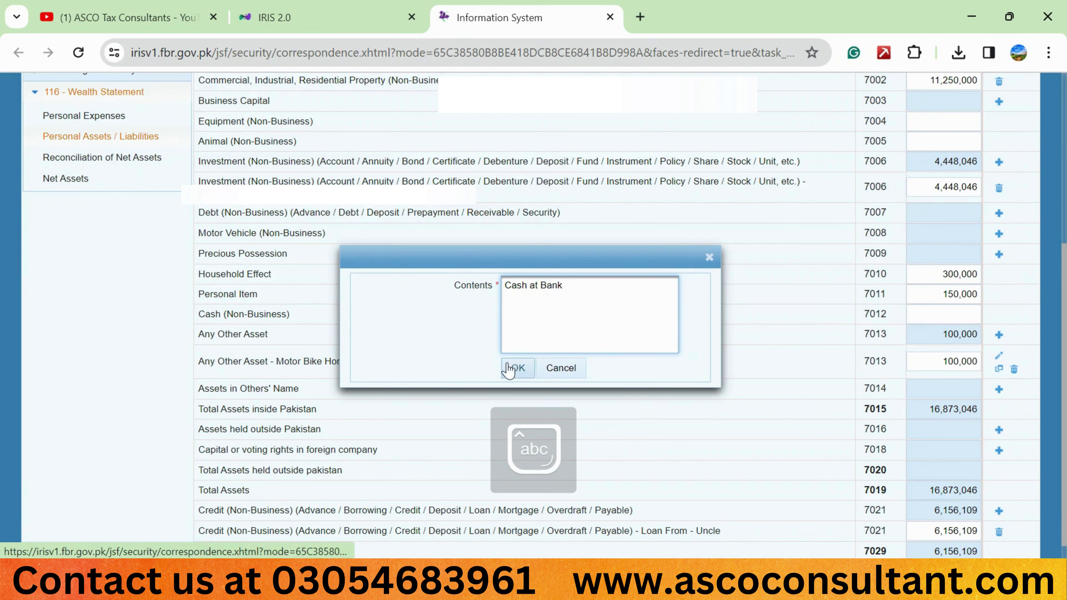
left_click(515, 368)
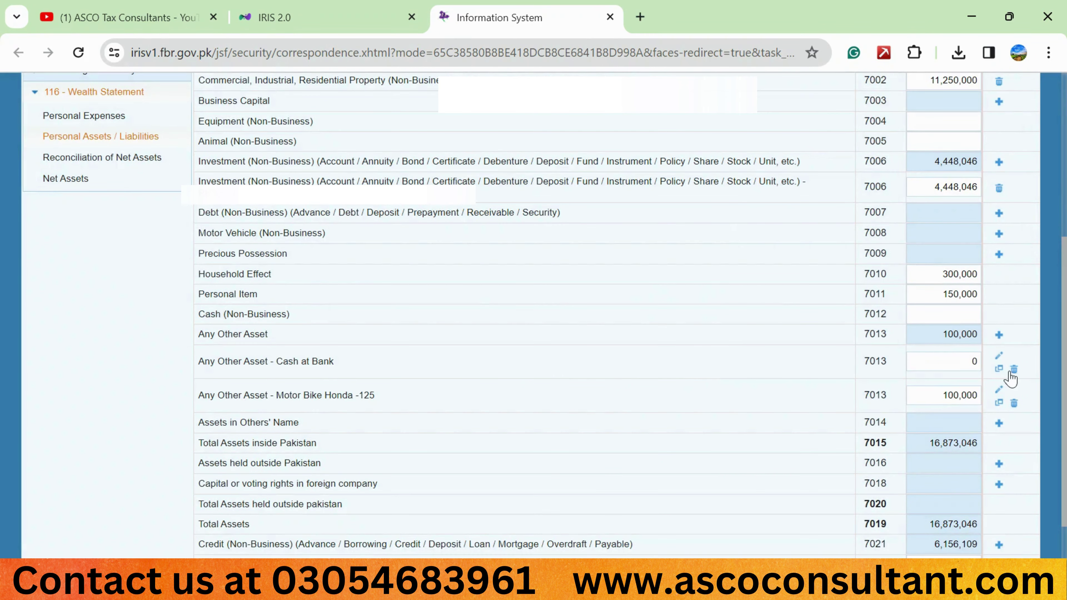
left_click(1014, 368)
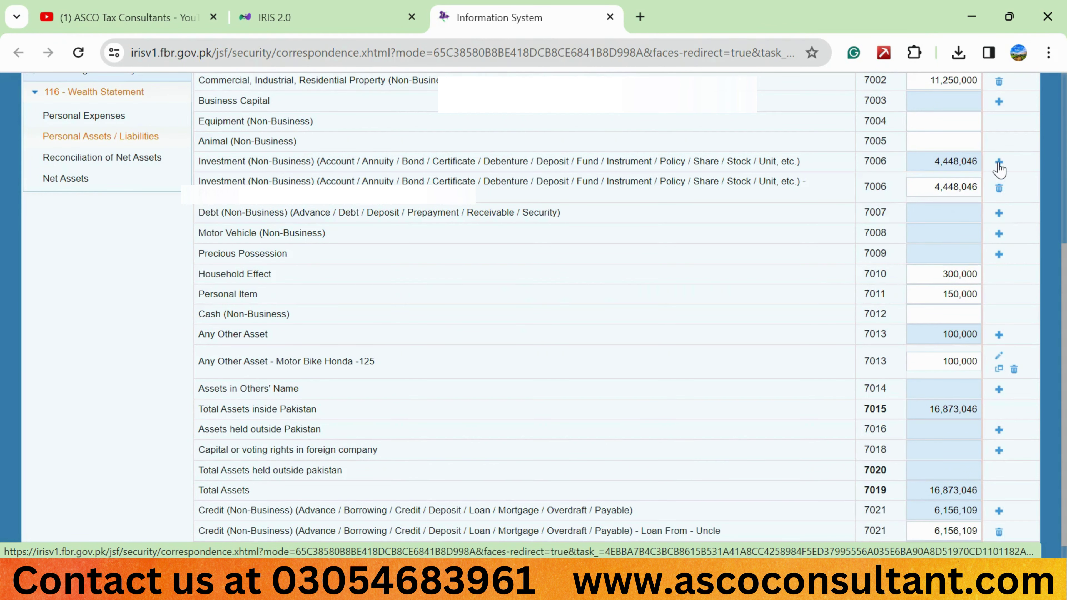
left_click(999, 163)
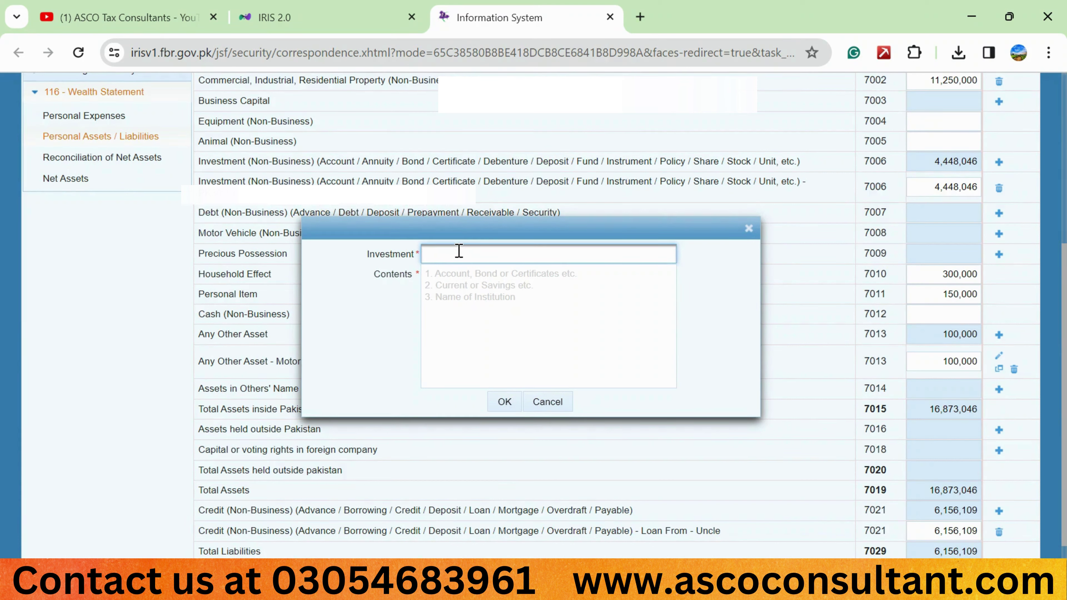
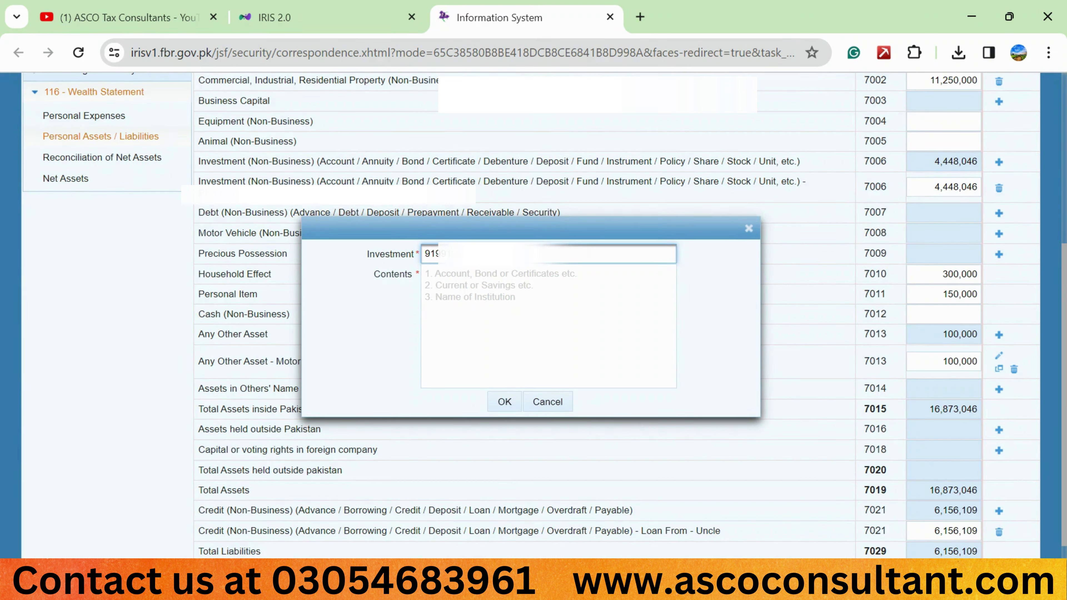
left_click(456, 275)
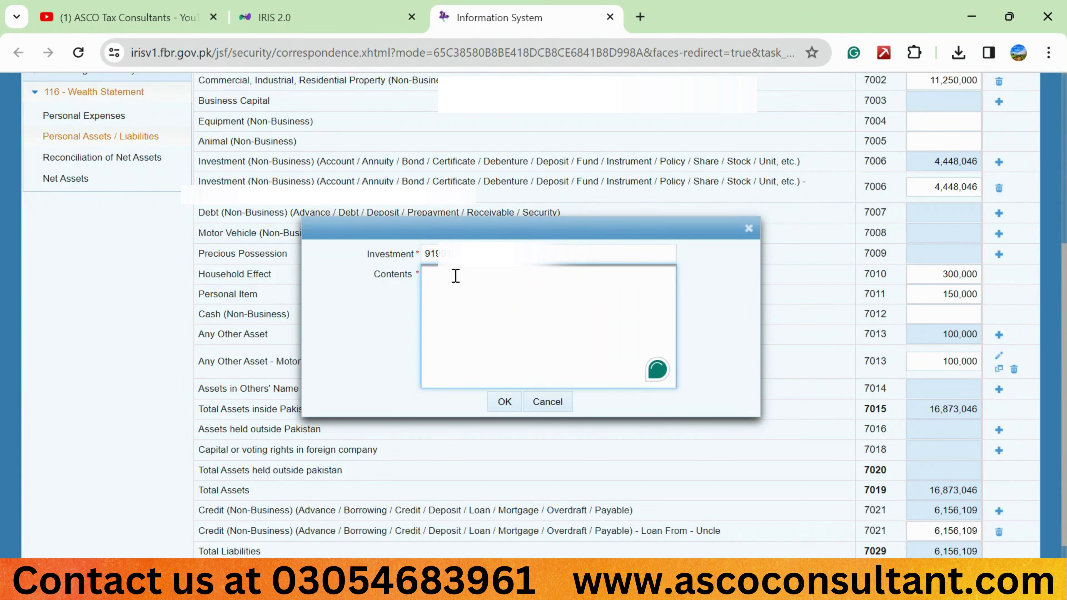
key("Caps_Lock")
type("C")
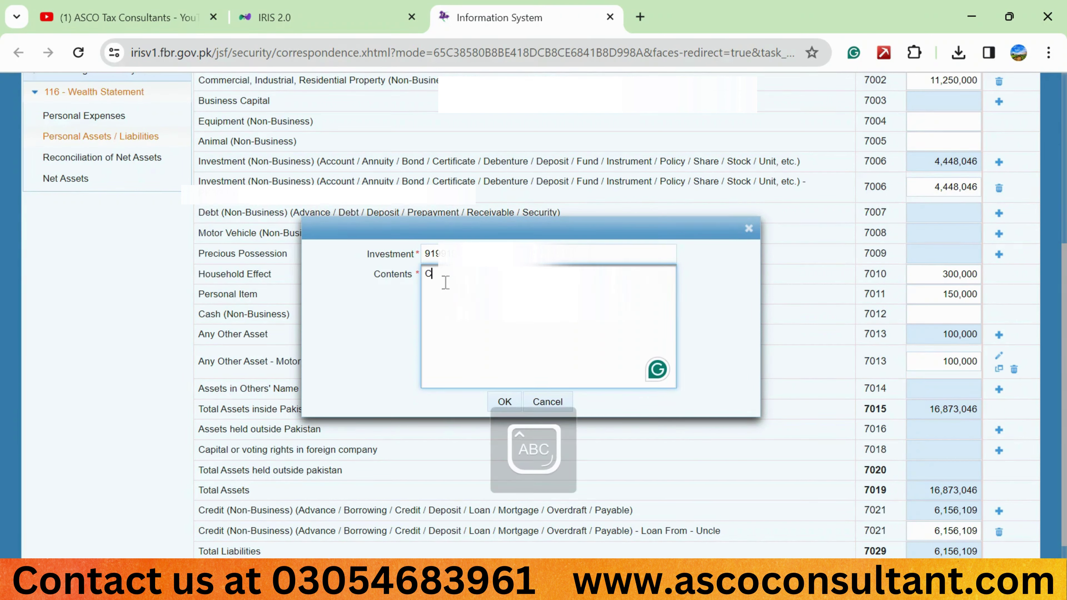
type("URRENT AC")
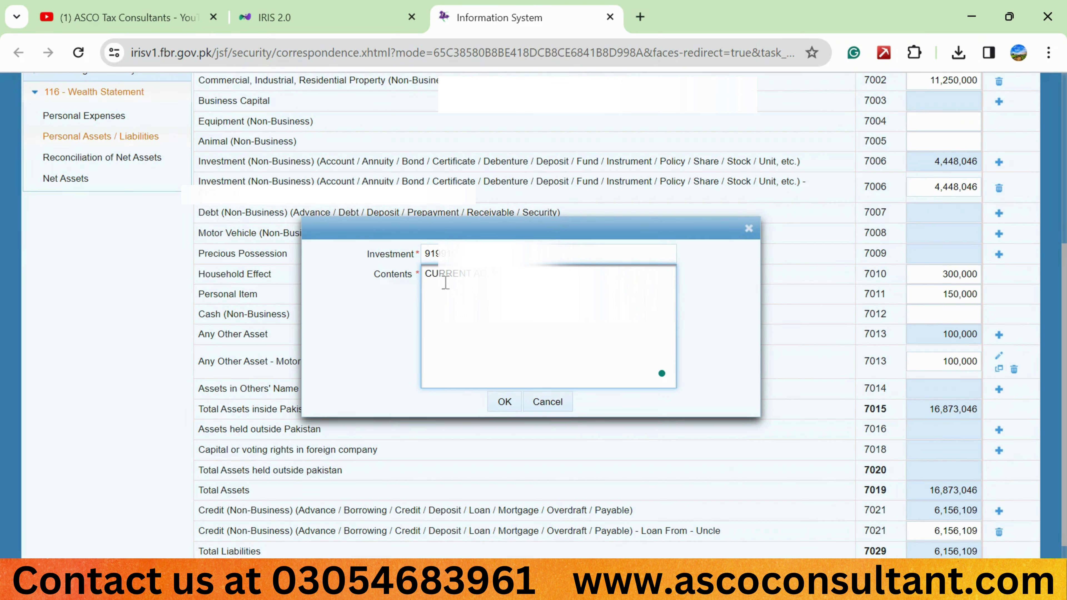
type("RE")
left_click(503, 402)
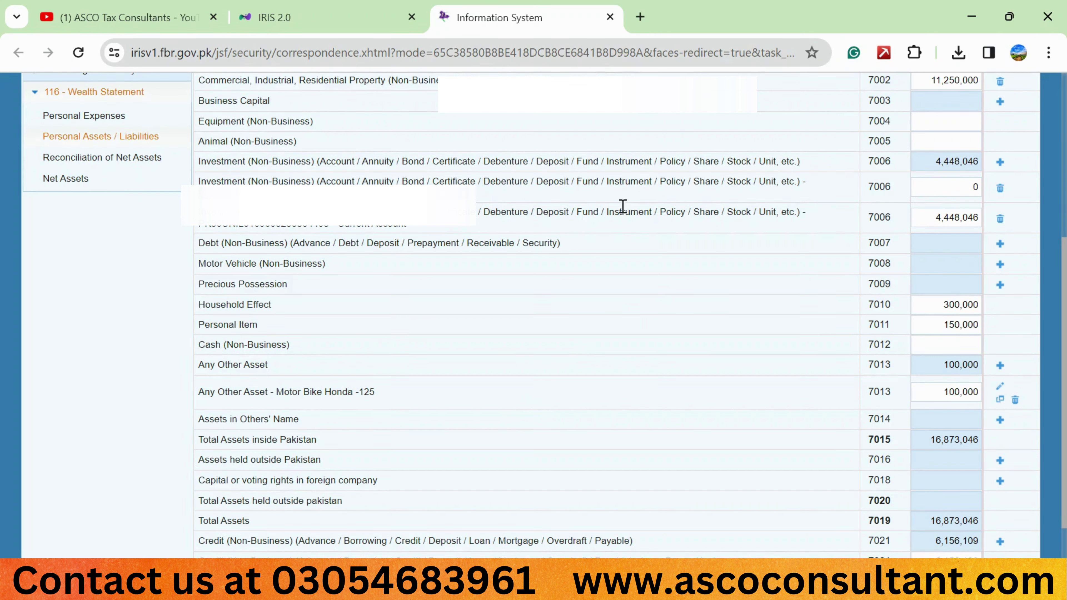
Enter 700,000 as the new 7006 investment amount
left_click(961, 186)
left_click(962, 185)
key("BackSpace")
type("700,00")
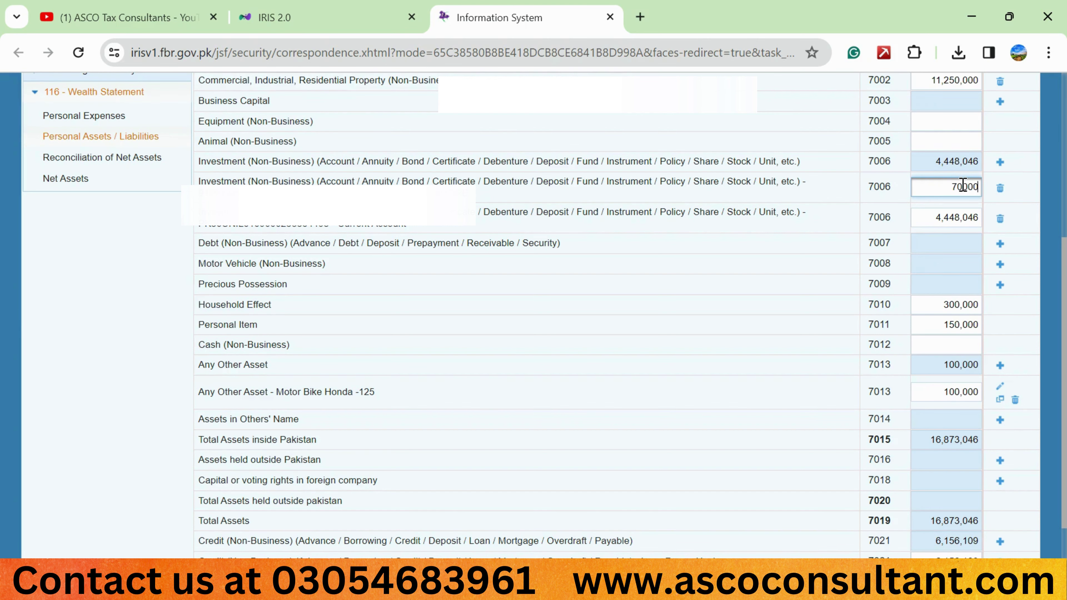
type("0")
left_click(853, 233)
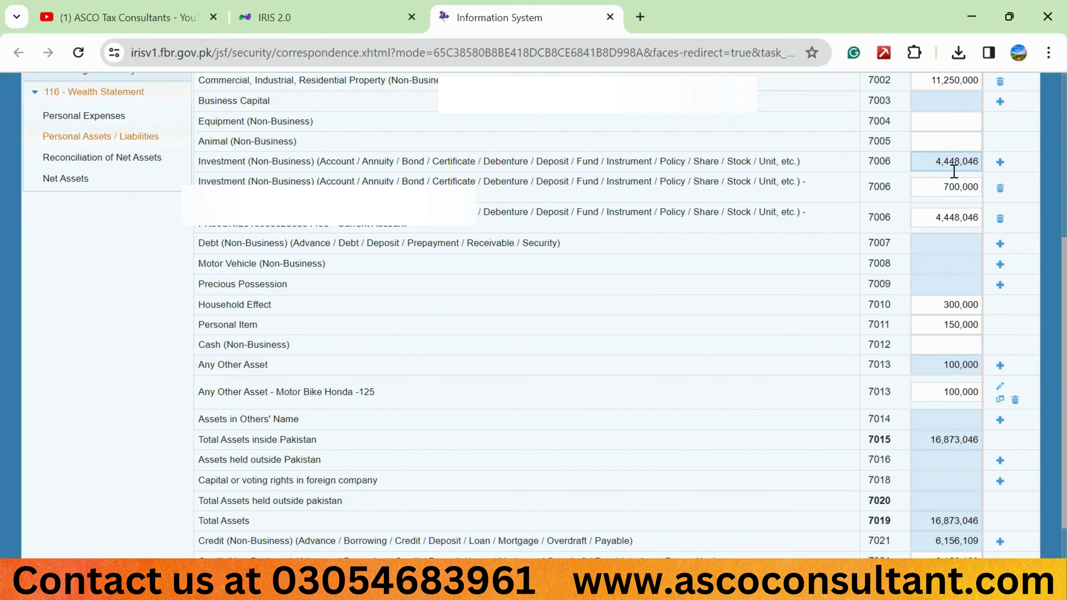
Recalculate the totals, then delete the 700,000 investment entry
scroll(950, 179, "up", 5)
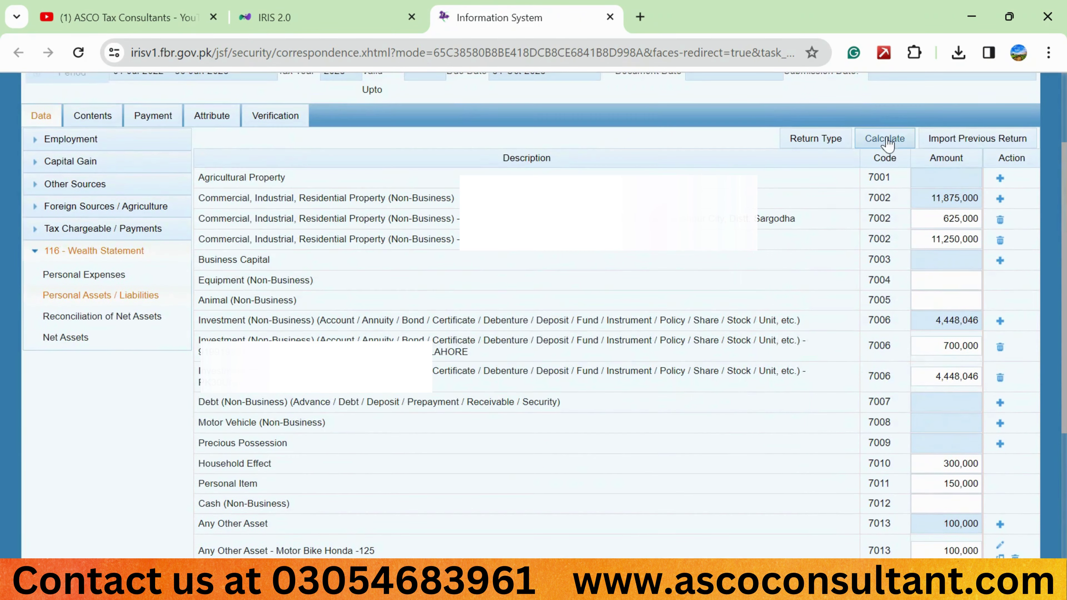
left_click(886, 140)
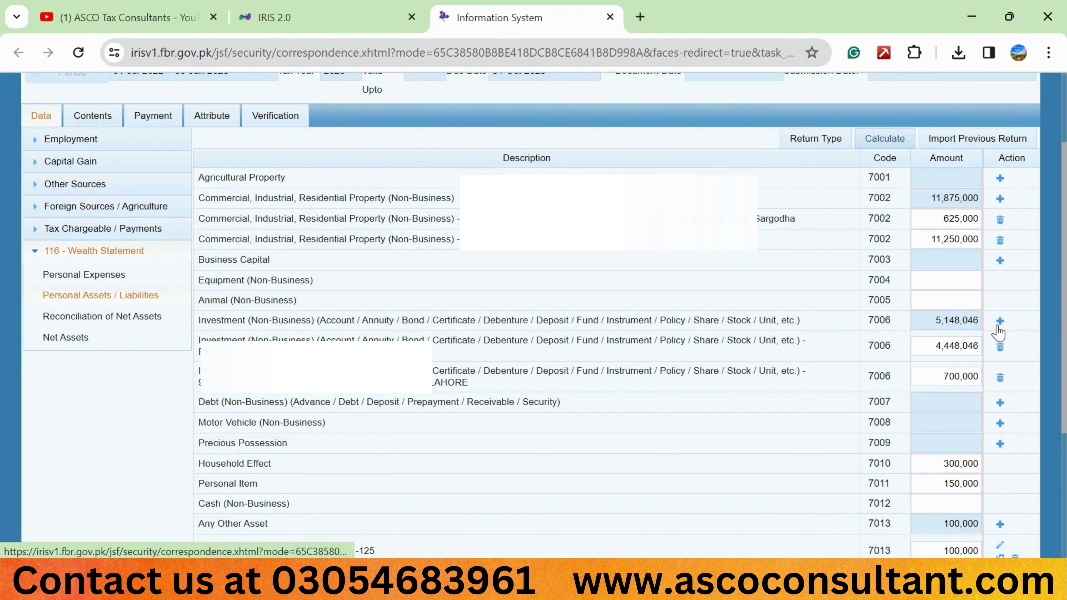
left_click(999, 377)
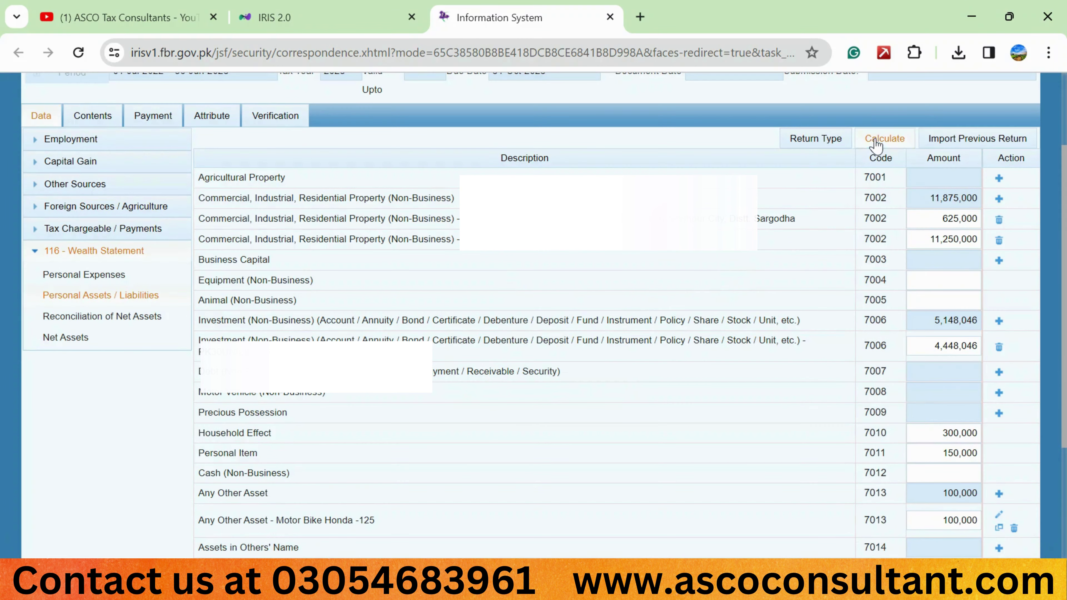
Retype the remaining 7006 amount as 4448046 and recalculate the totals
left_click(877, 142)
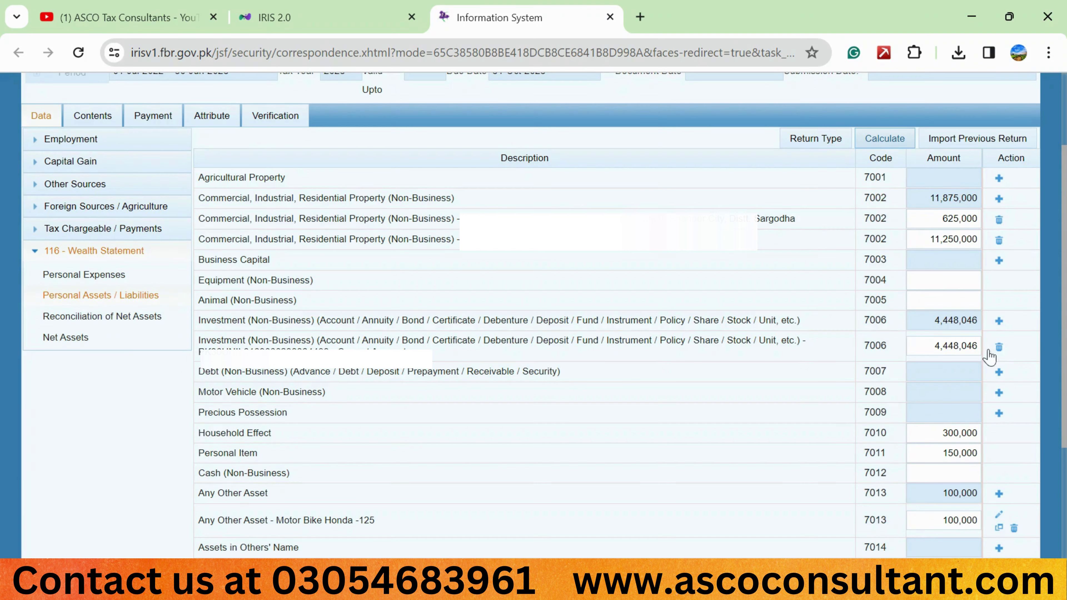
left_click_drag(903, 345, 968, 347)
key("BackSpace")
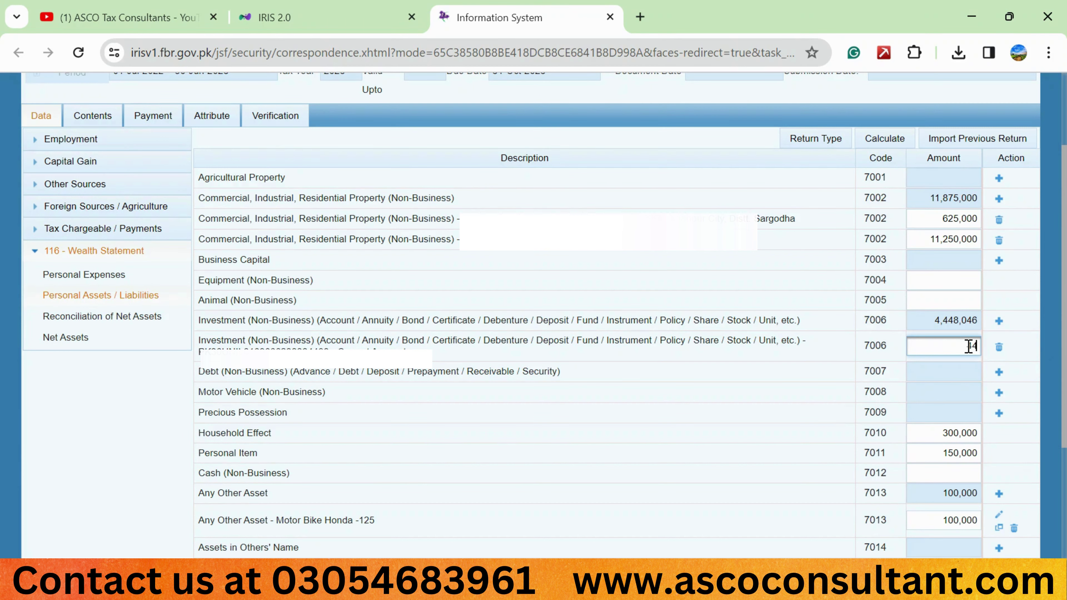
type("44480")
key("BackSpace")
type("6")
left_click(889, 140)
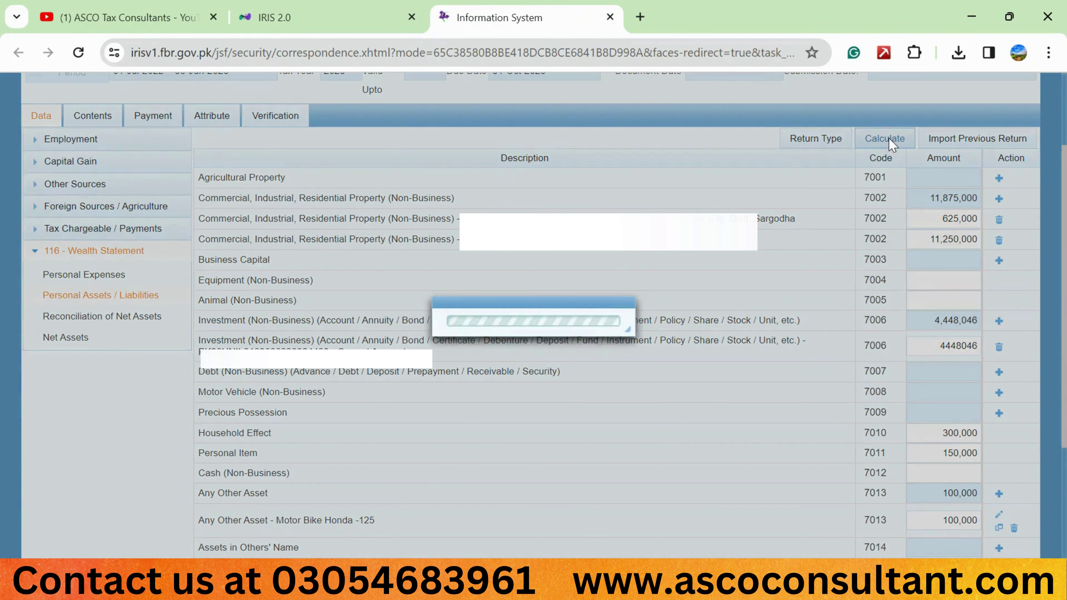
left_click(884, 142)
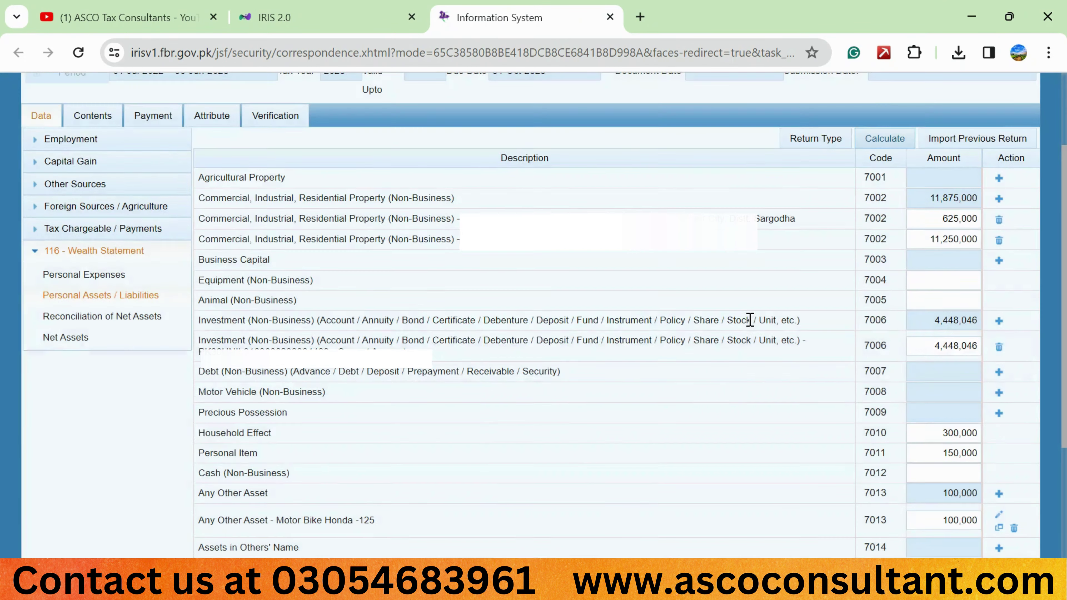
scroll(752, 320, "down", 1)
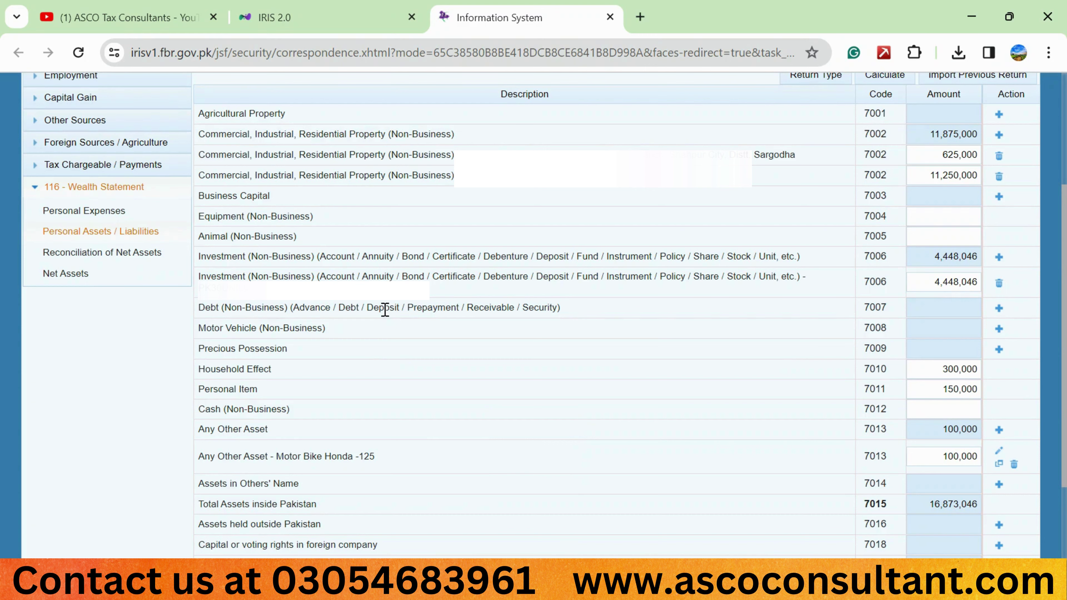
Cancel an unused Debt (7007) form and start a Motor Vehicle (7008) entry
left_click(999, 308)
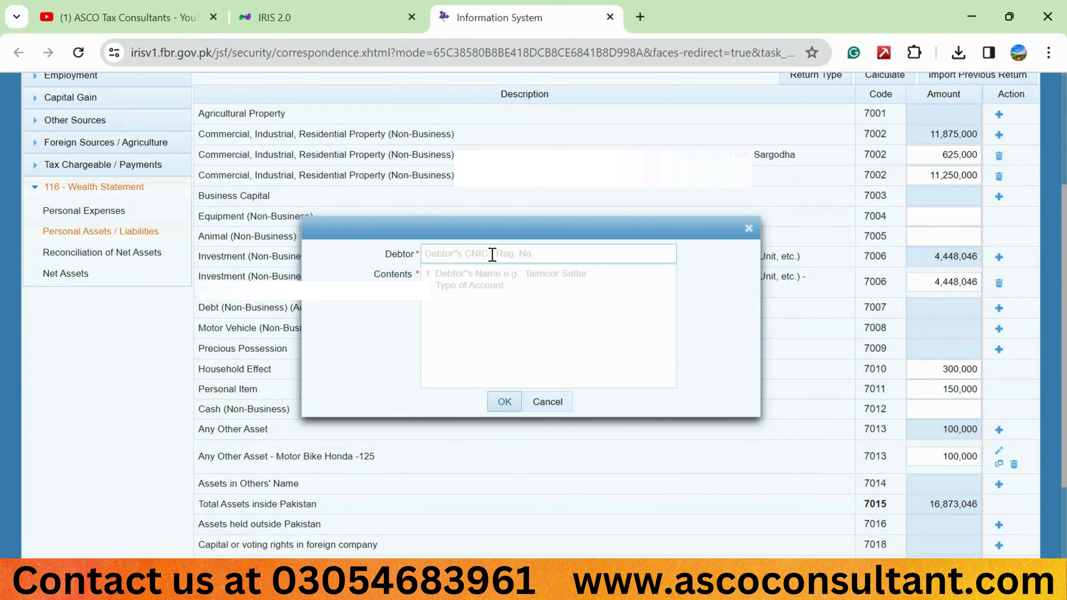
left_click(492, 254)
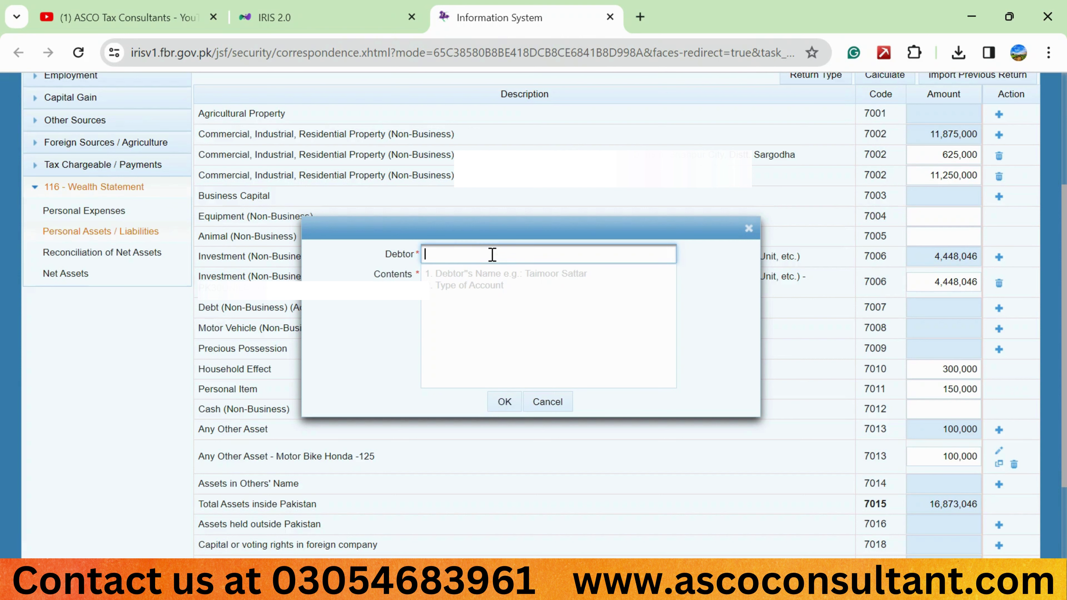
left_click(467, 275)
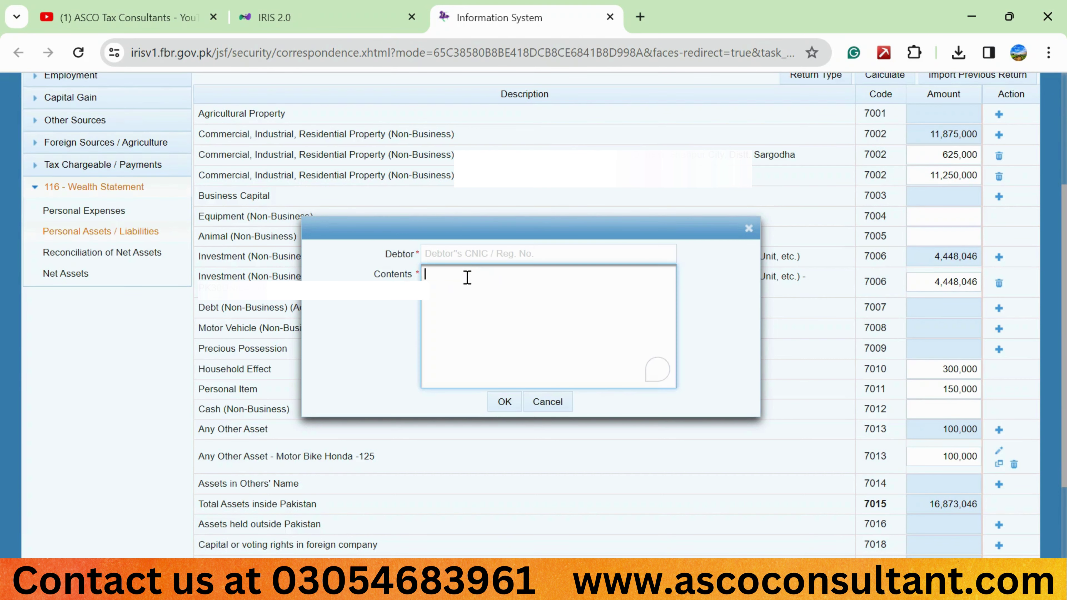
left_click(545, 401)
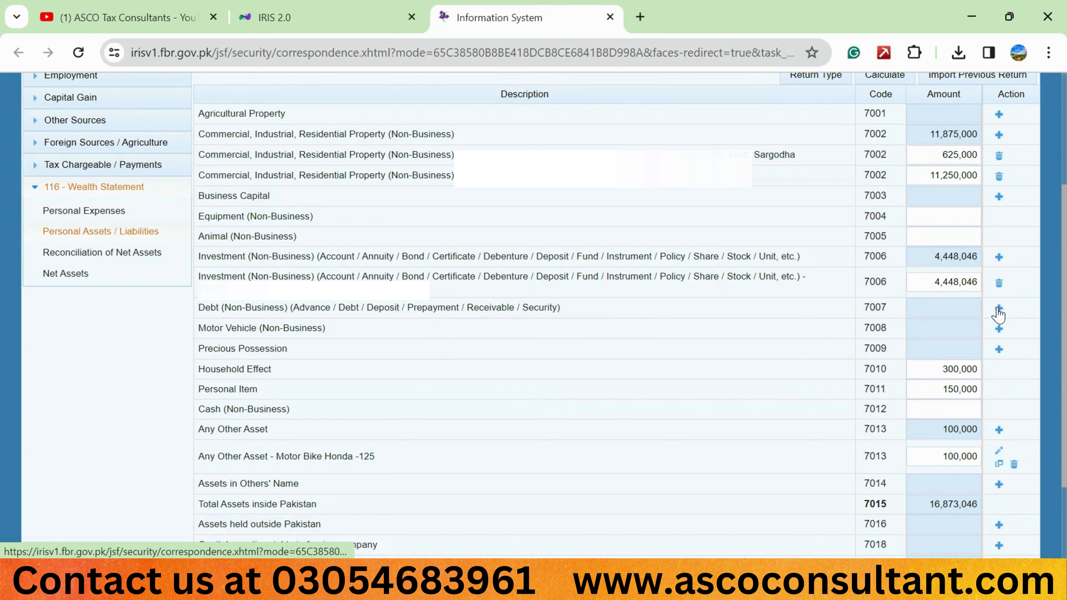
left_click(1000, 333)
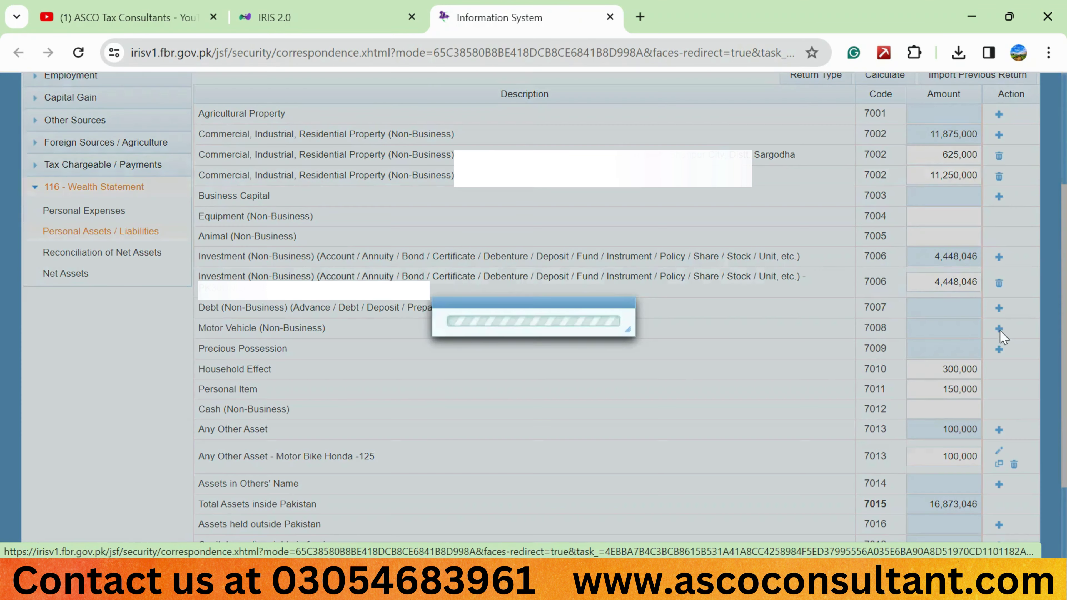
left_click(486, 256)
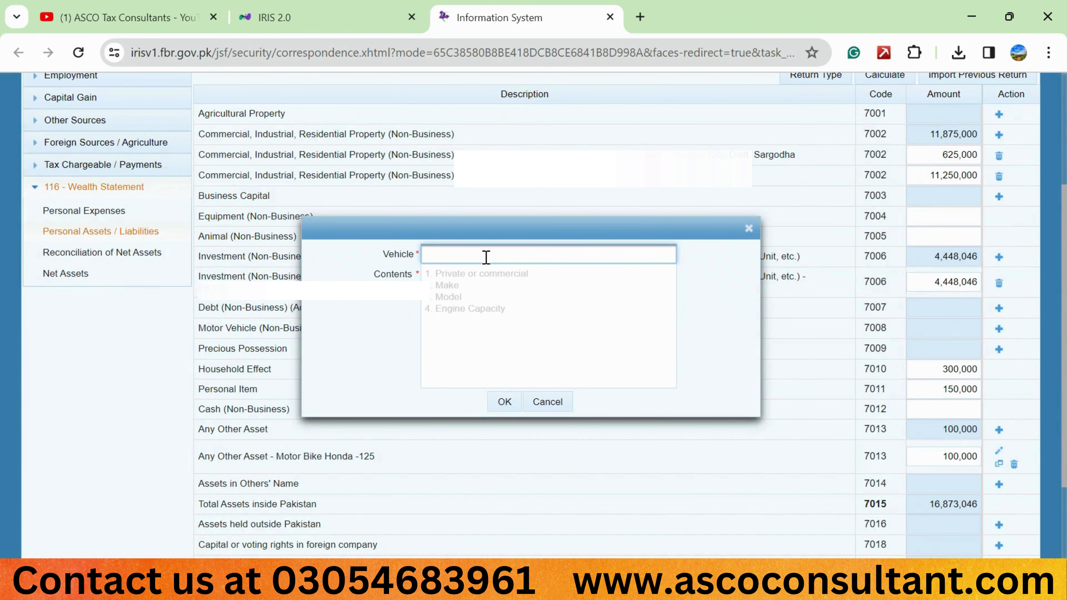
type("le")
left_click(471, 280)
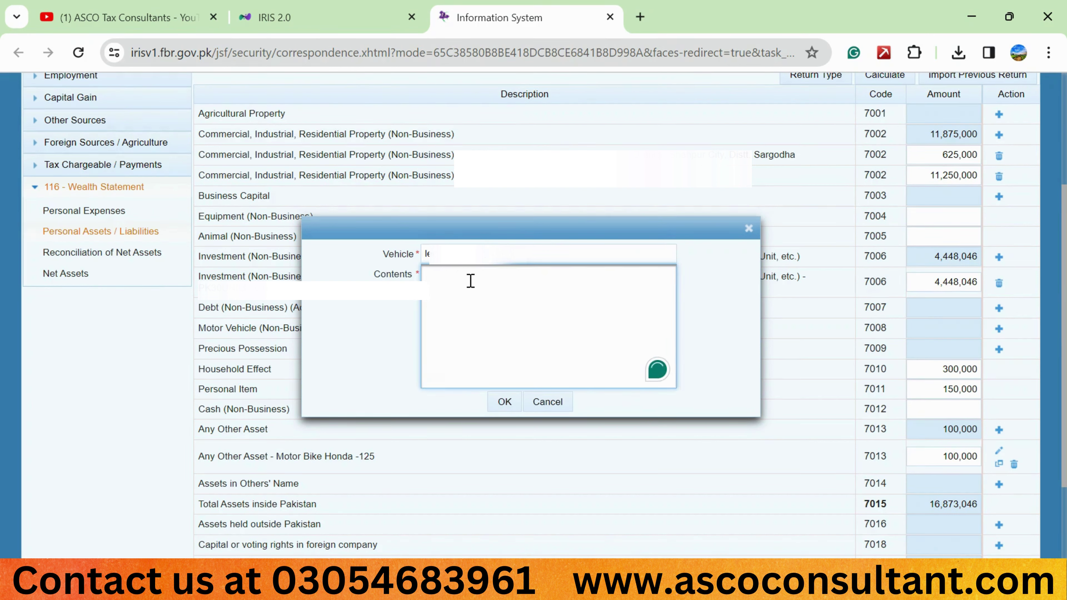
left_click(372, 314)
left_click(451, 274)
type("private 70-cc")
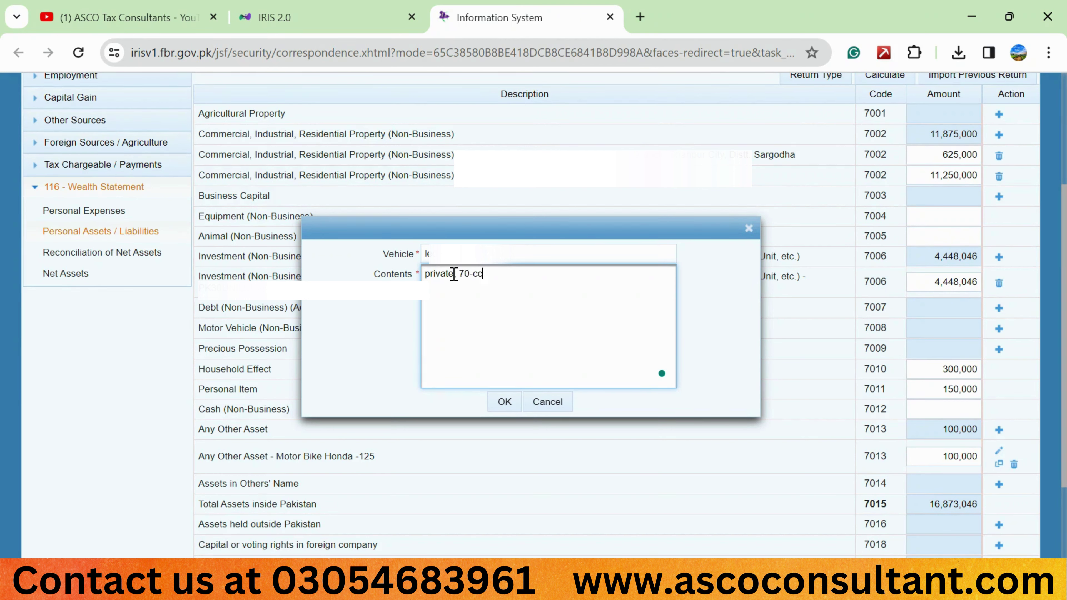
type(", honda")
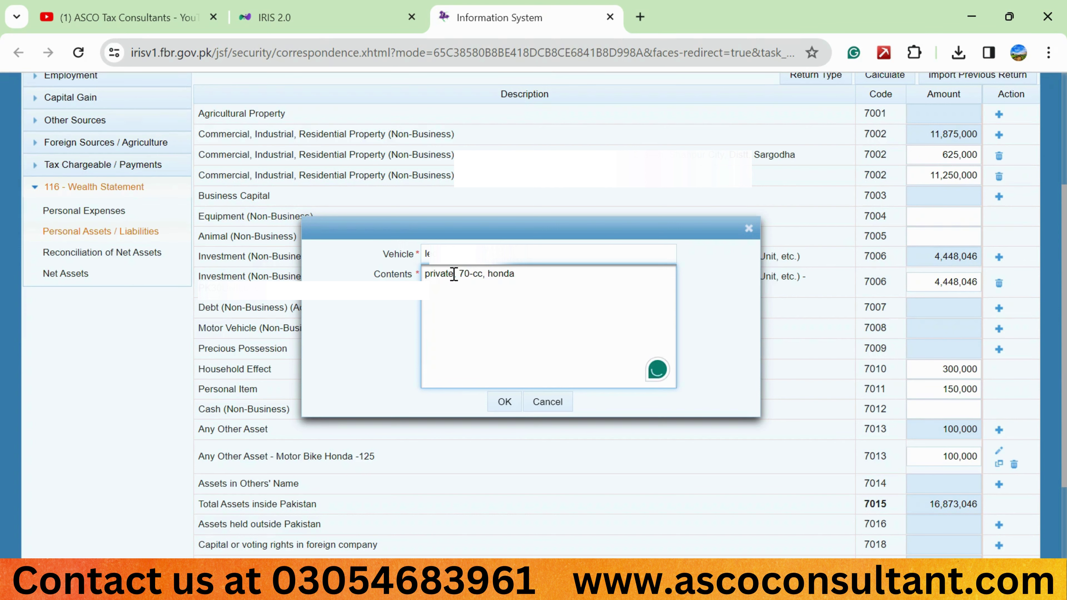
left_click(454, 274)
type(",")
left_click(505, 403)
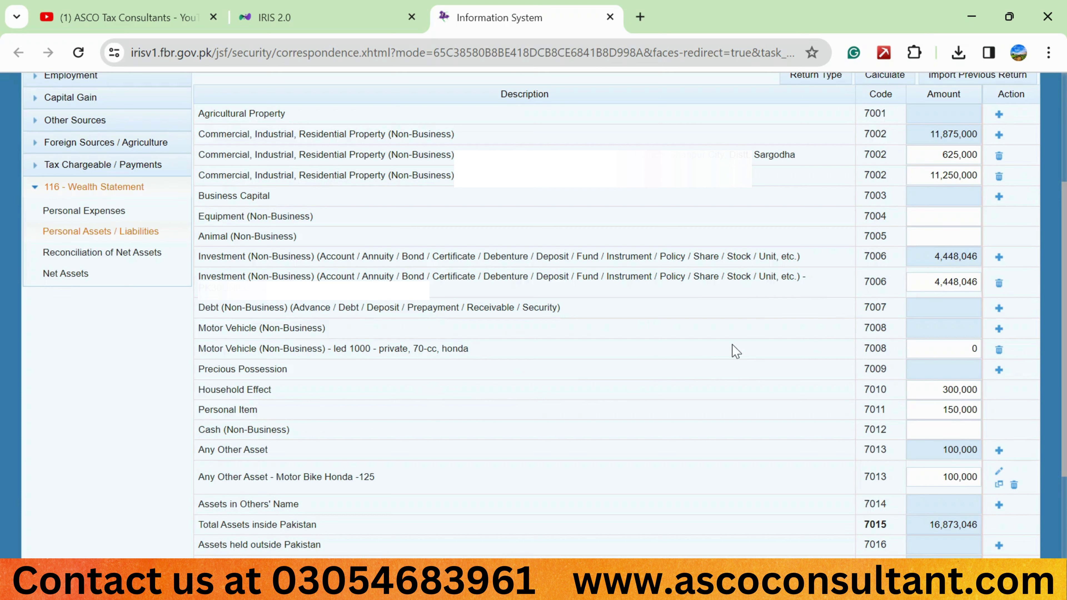
double_click(954, 347)
type("154000")
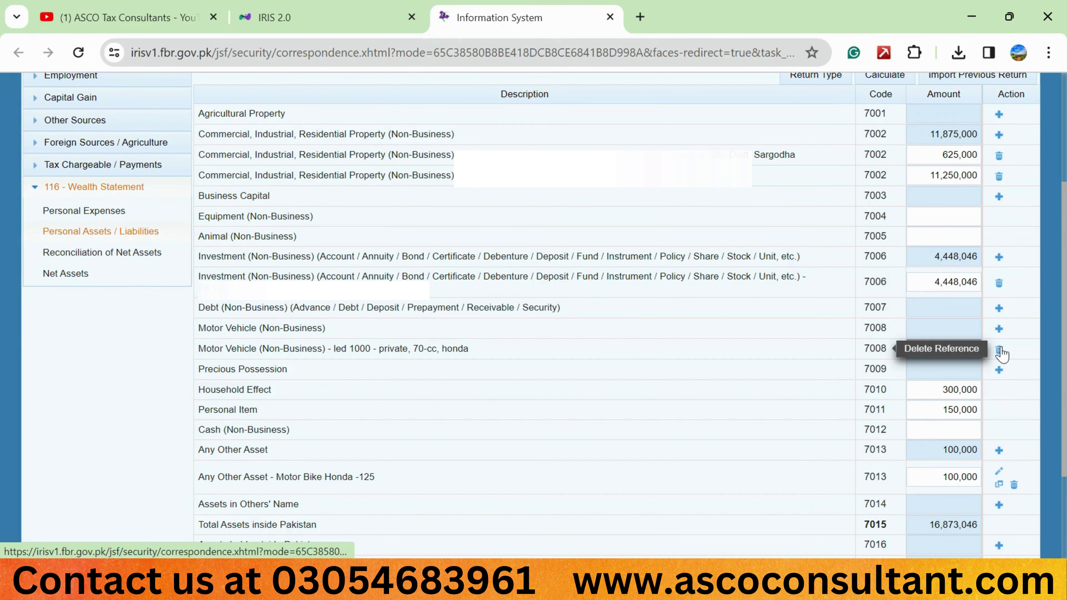
left_click(1000, 348)
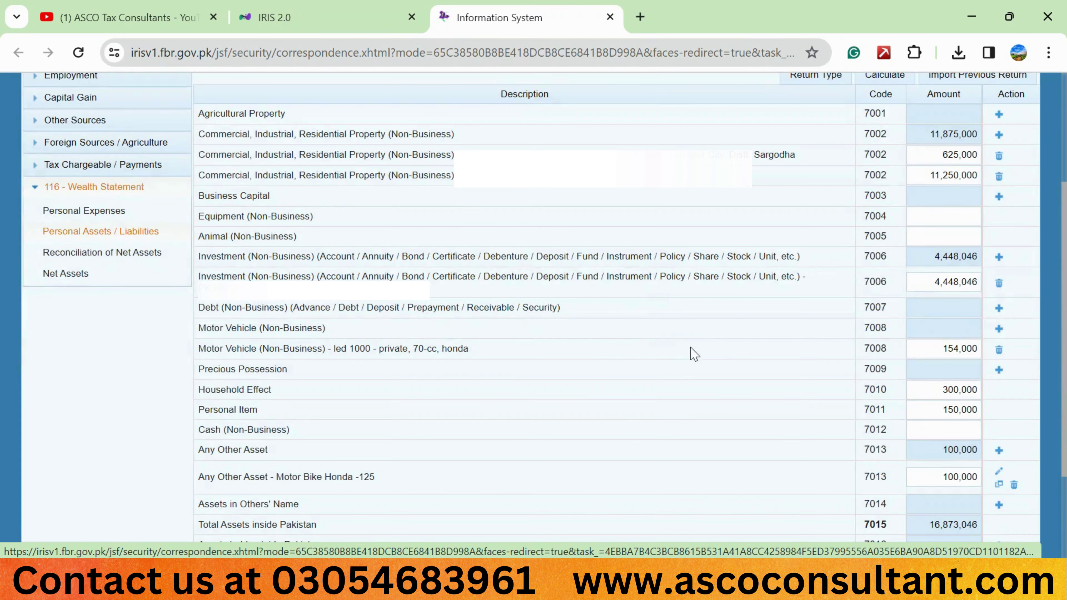
scroll(754, 350, "up", 1)
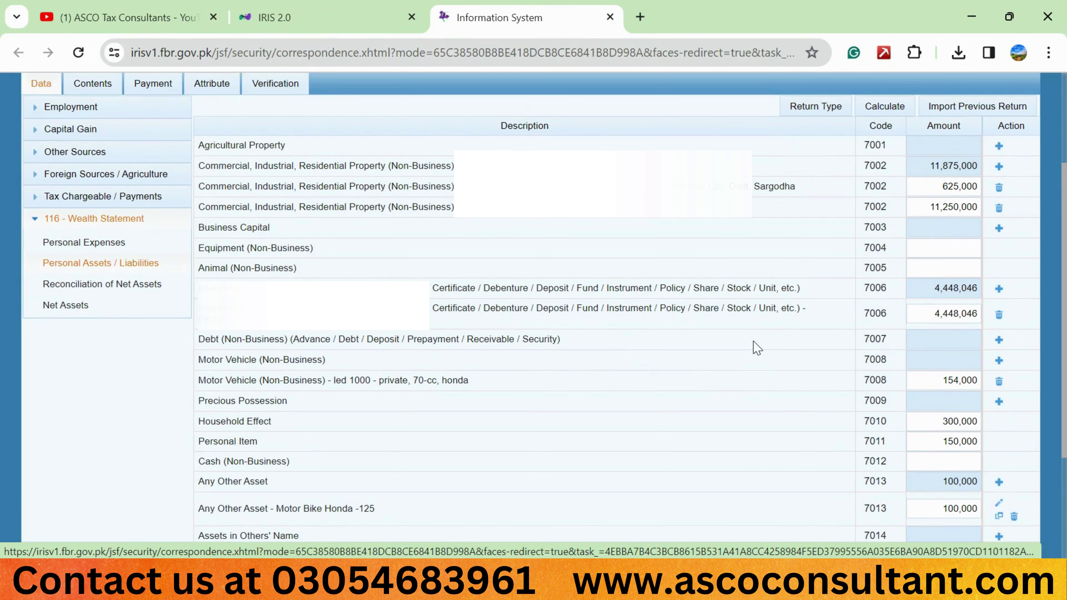
left_click(999, 383)
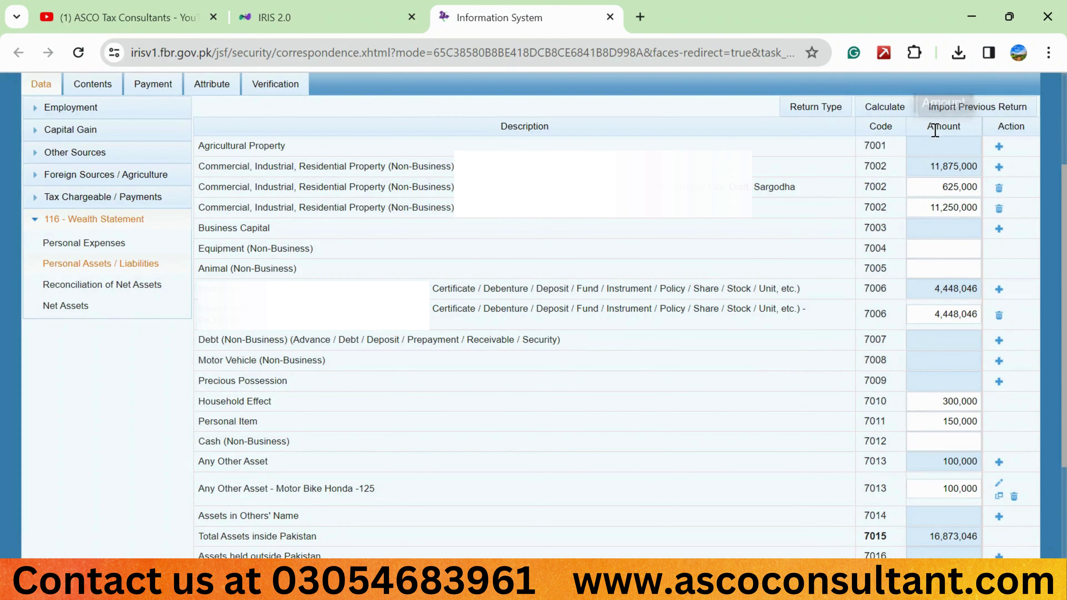
scroll(812, 391, "down", 1)
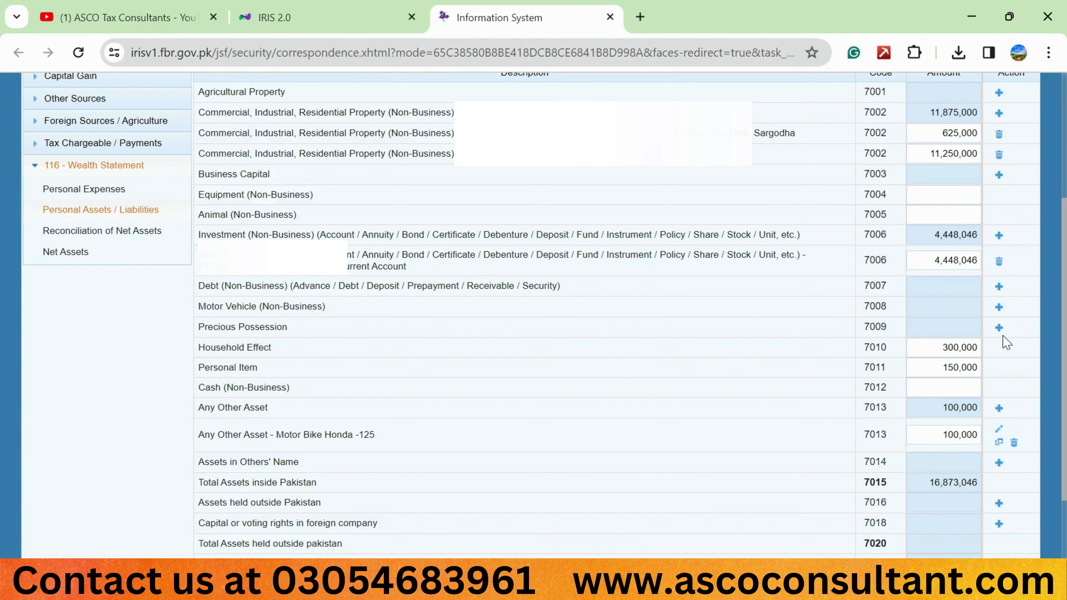
left_click(998, 328)
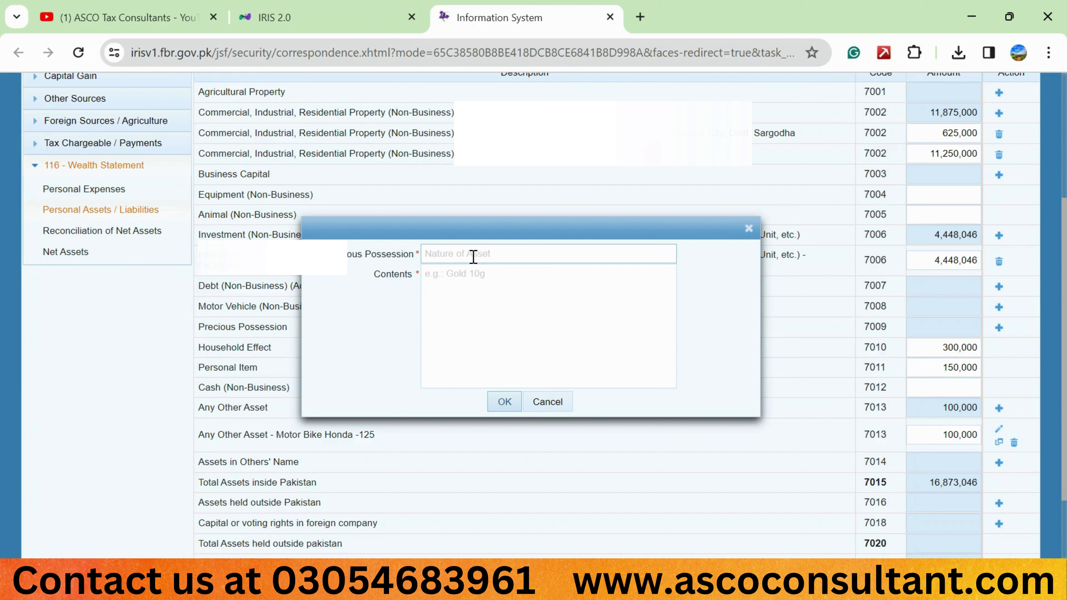
left_click(473, 256)
type("jew")
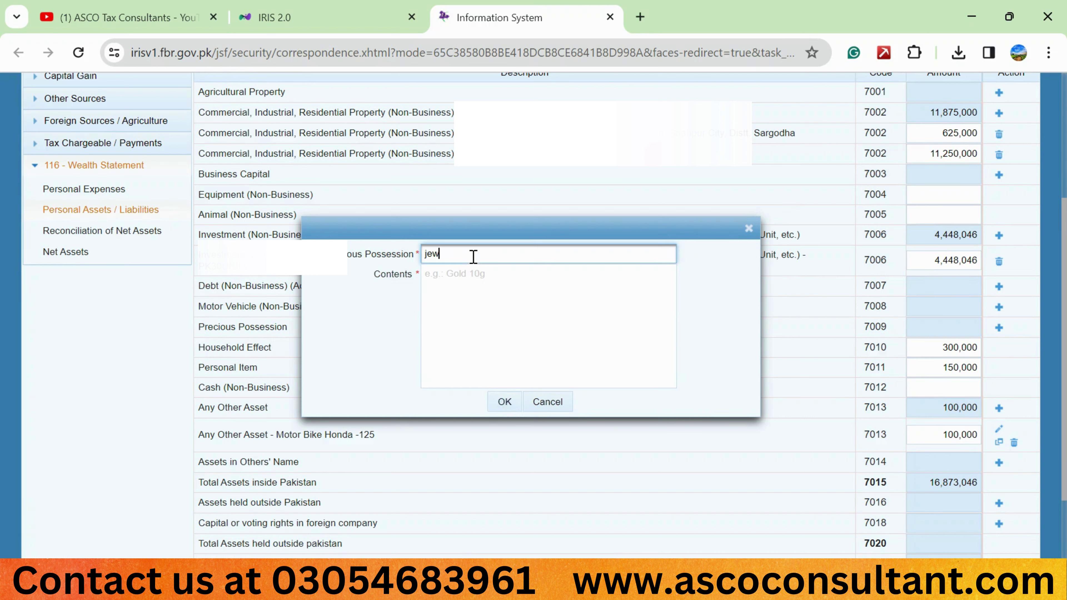
type("ellery")
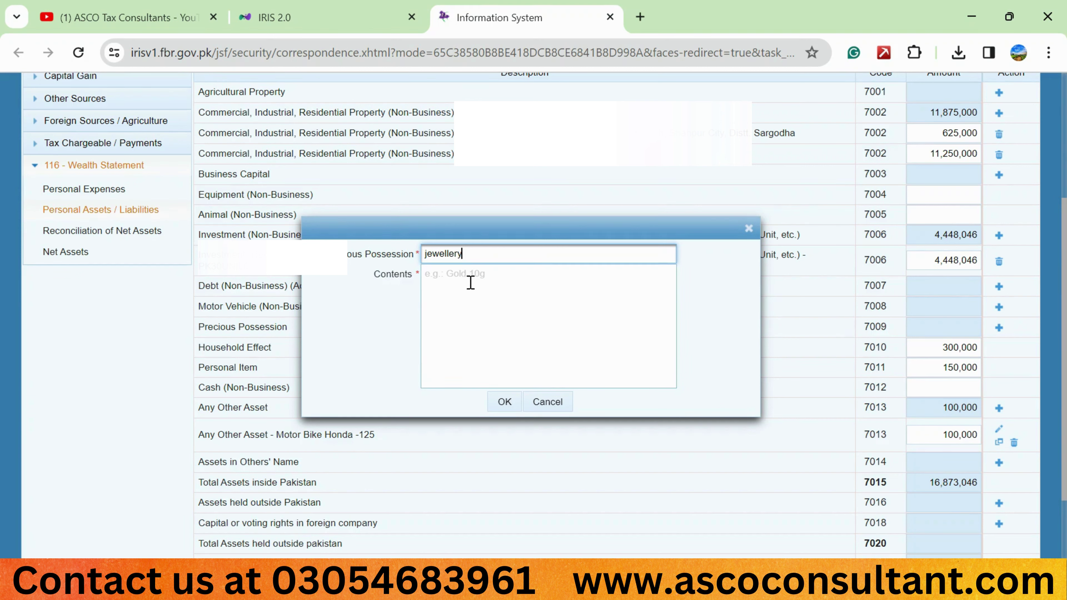
left_click(489, 279)
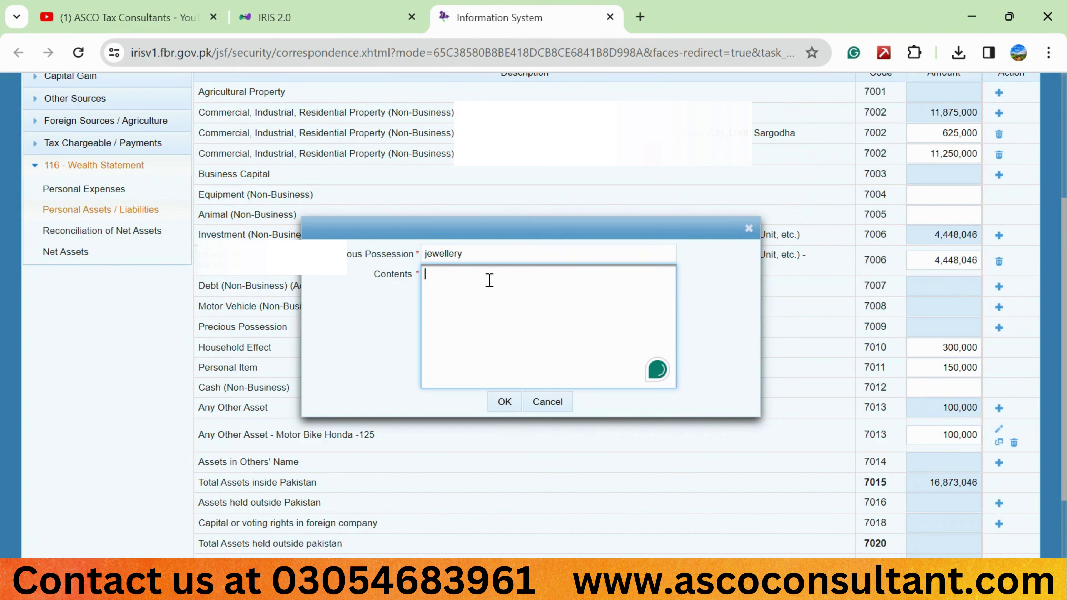
type("gold 1")
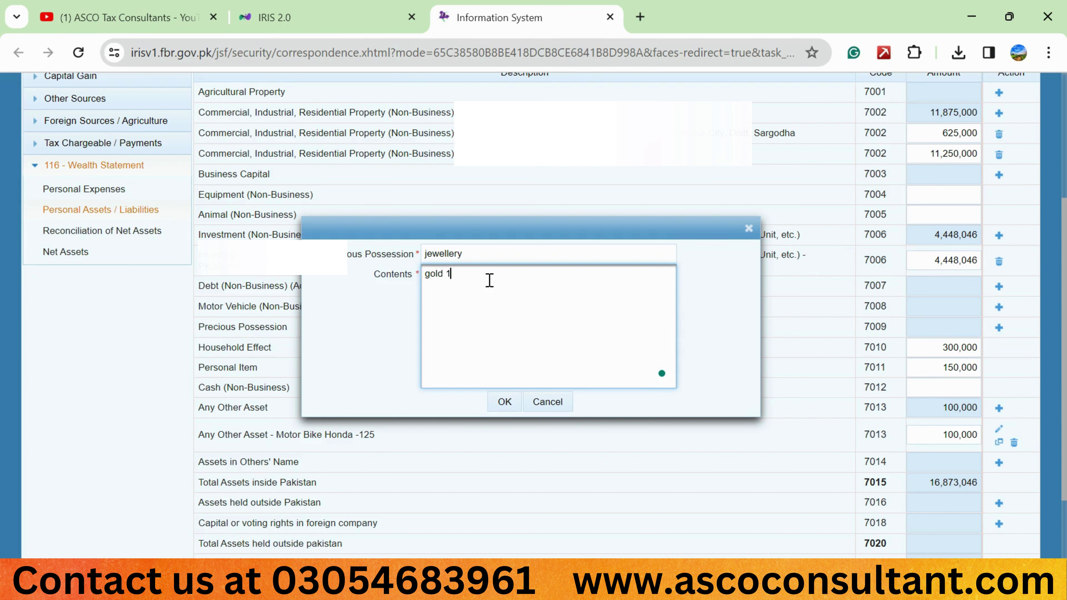
type("0 tola")
left_click(496, 399)
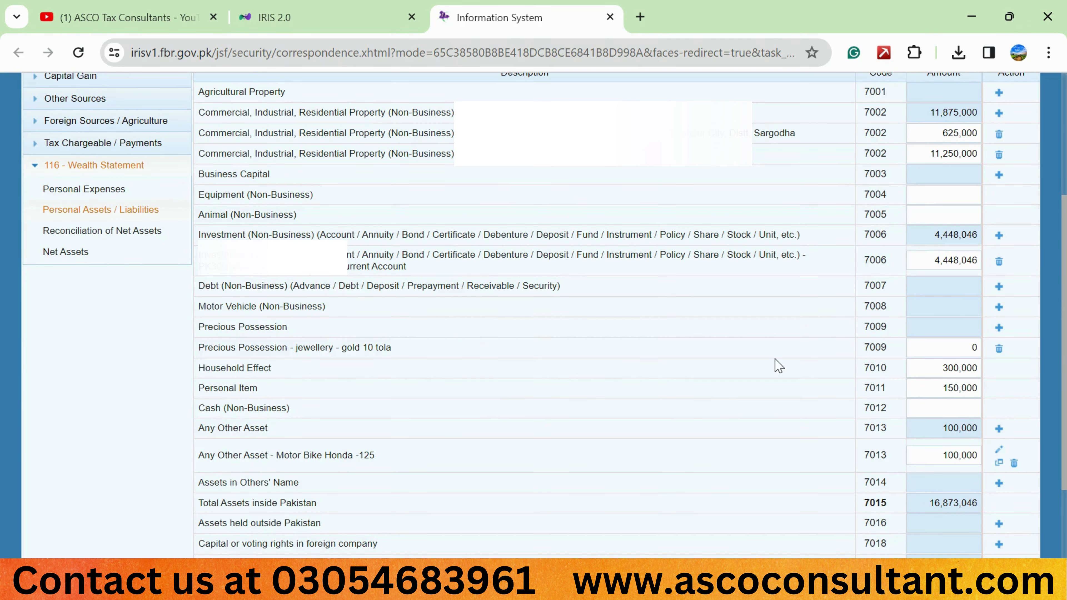
left_click(999, 348)
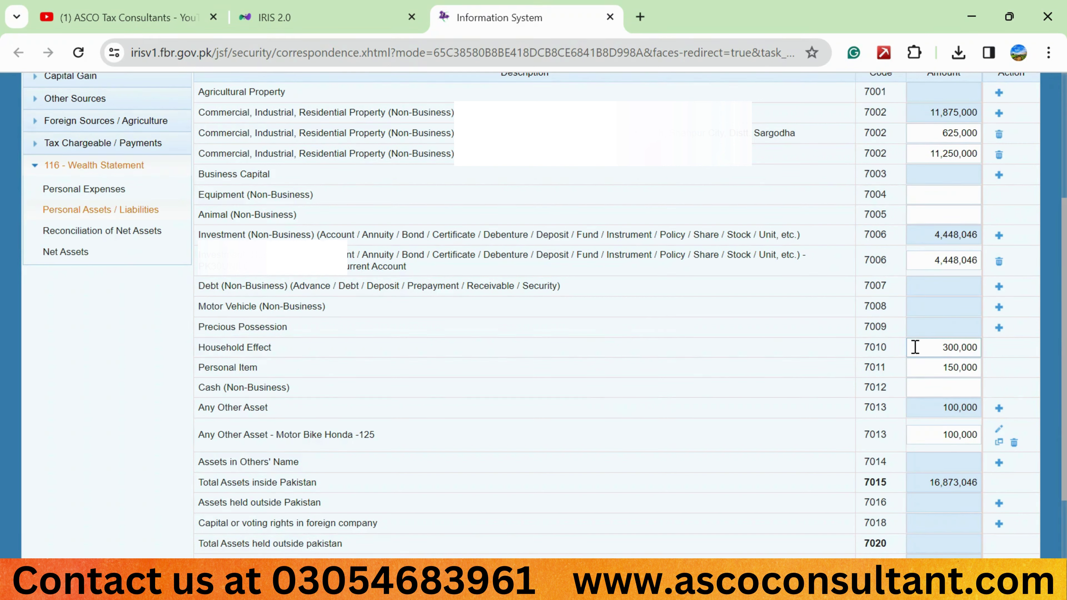
scroll(844, 364, "down", 1)
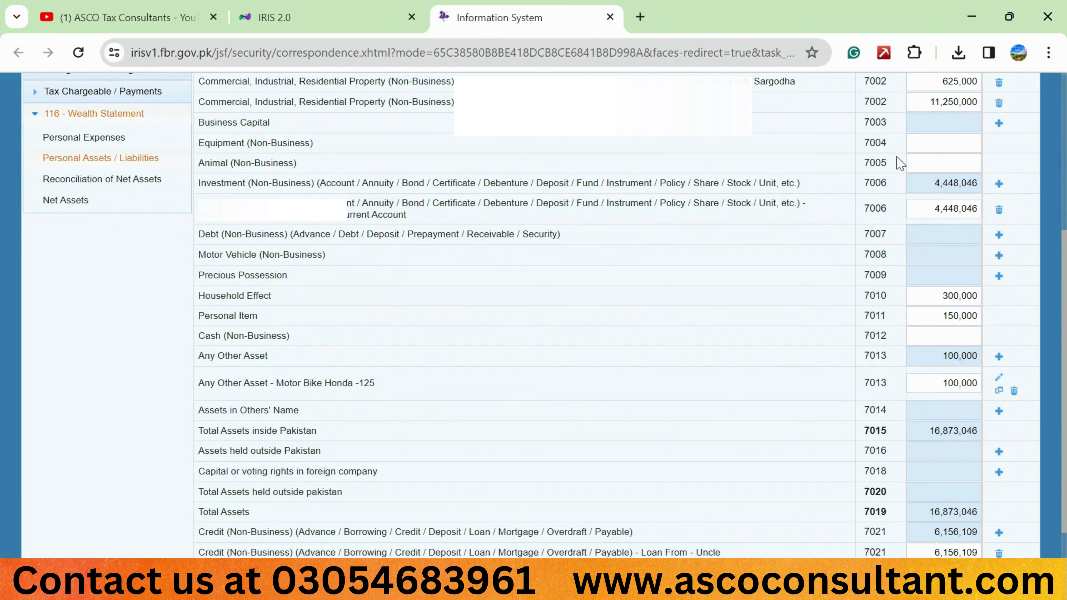
Enter 293,446 as Cash (Non-Business) under 7012 and recalculate to total assets 17,802,310
scroll(768, 302, "down", 1)
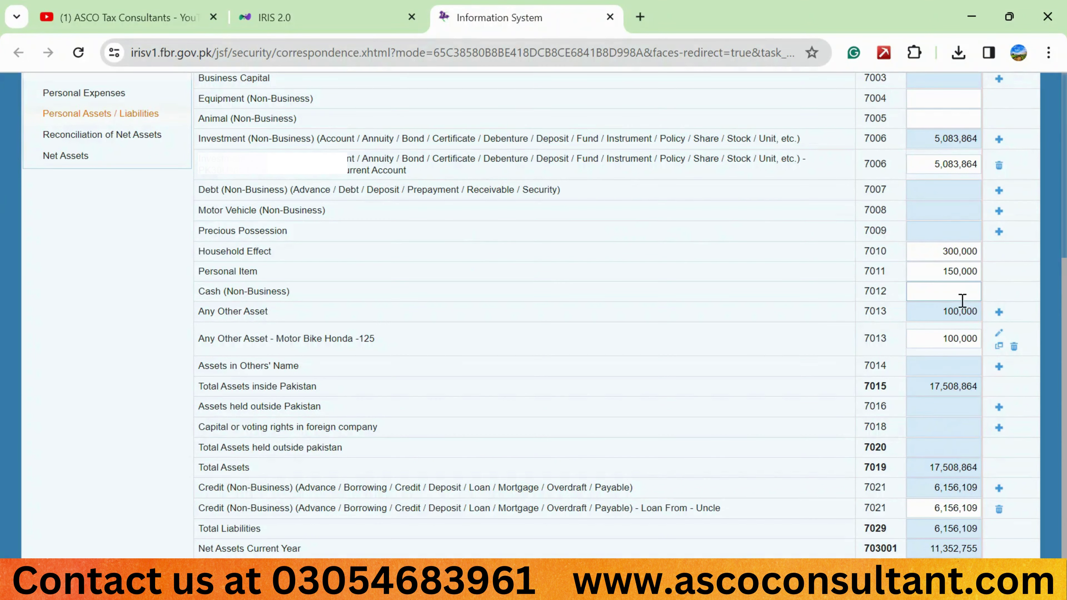
left_click(954, 297)
type("293446")
left_click(747, 329)
scroll(747, 330, "up", 5)
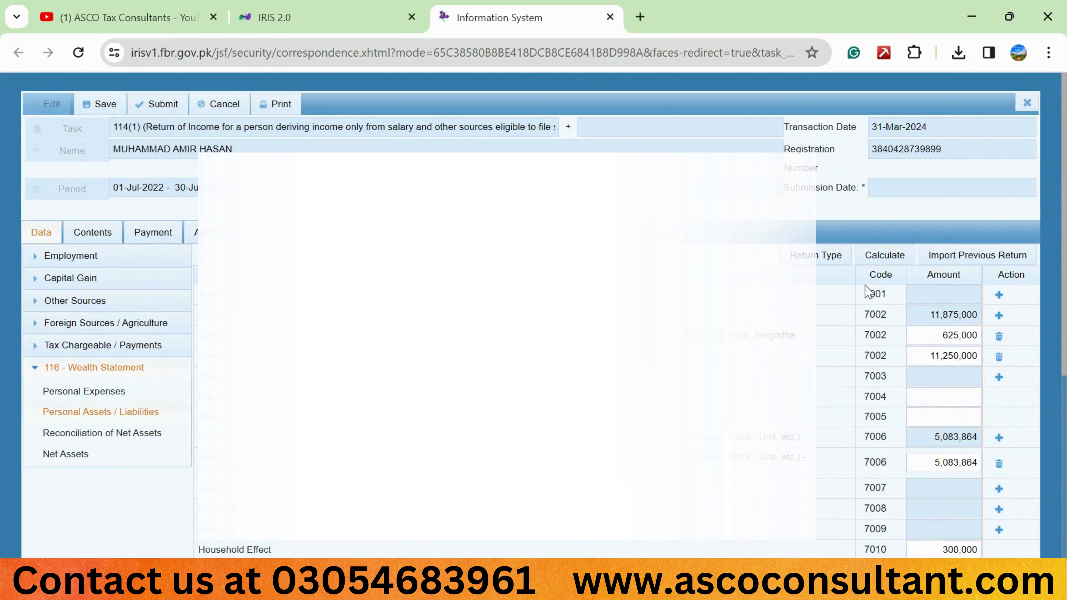
left_click(882, 256)
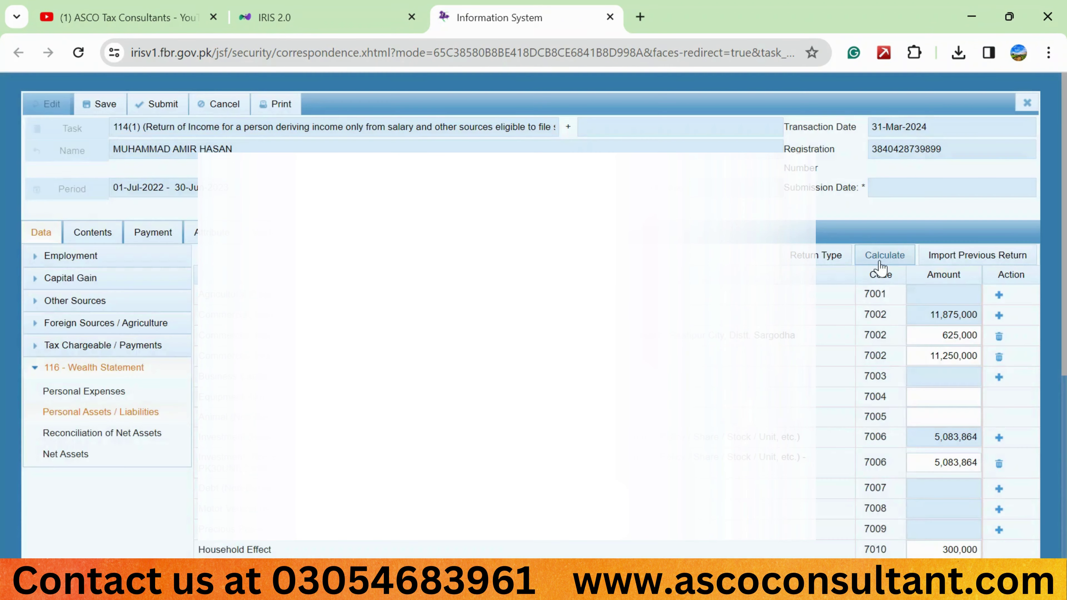
scroll(819, 398, "down", 2)
scroll(819, 399, "down", 5)
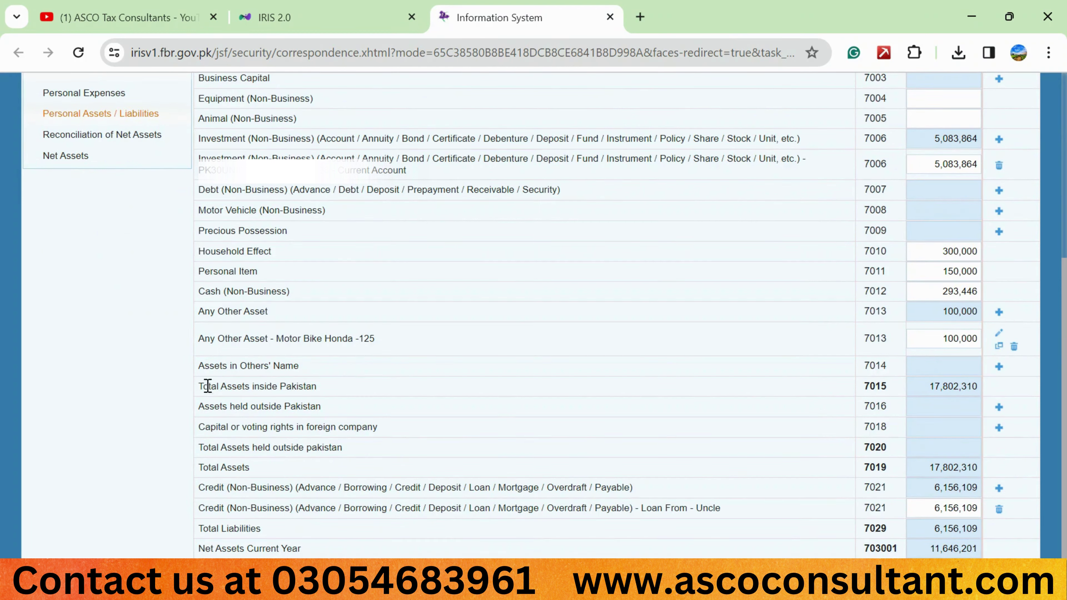
left_click_drag(202, 385, 347, 397)
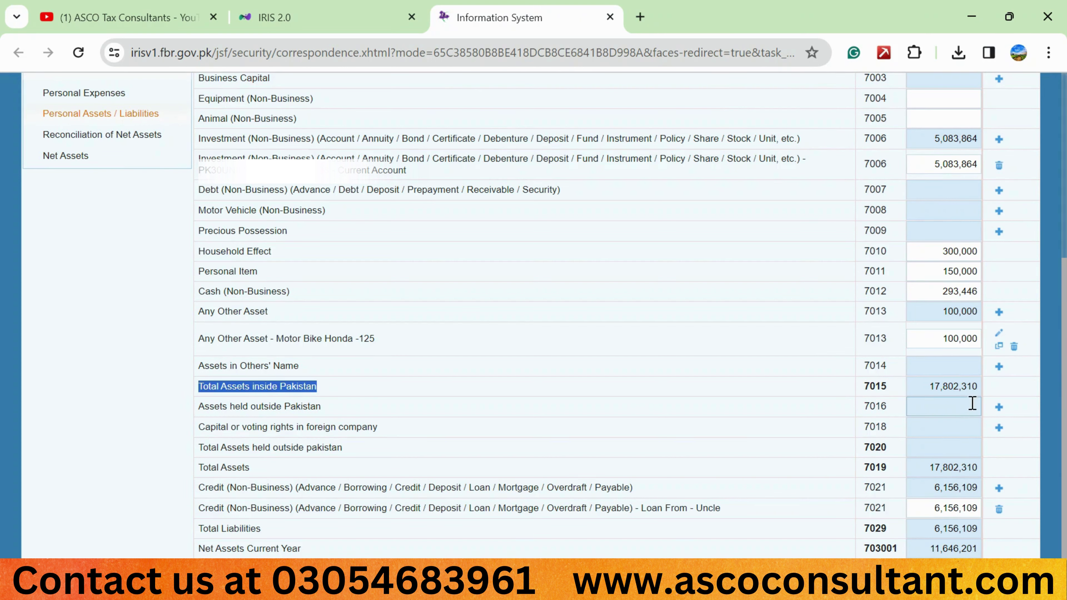
left_click_drag(926, 386, 979, 379)
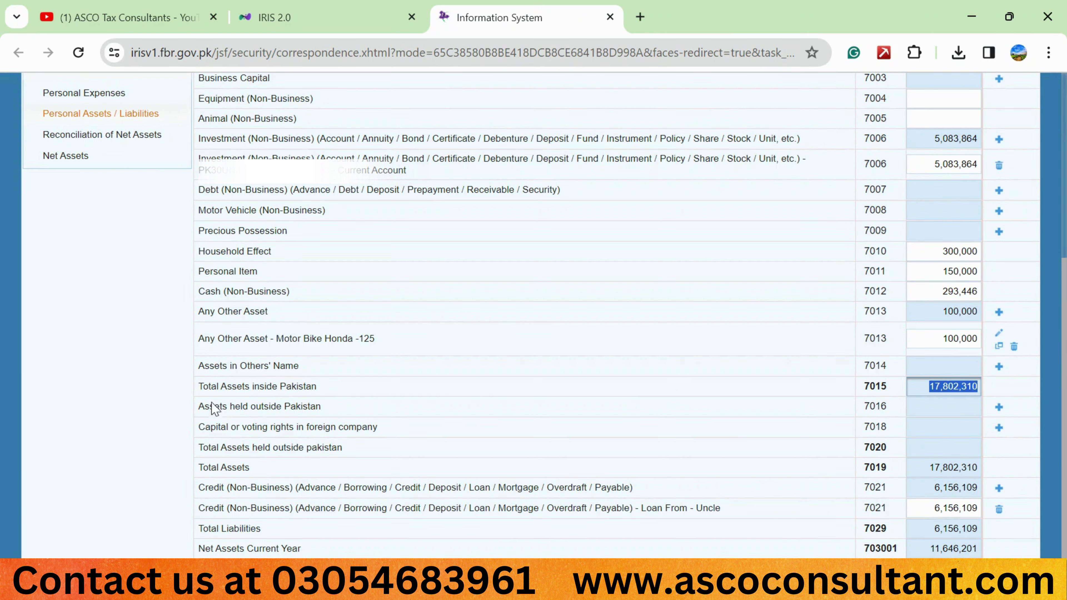
left_click_drag(200, 467, 250, 468)
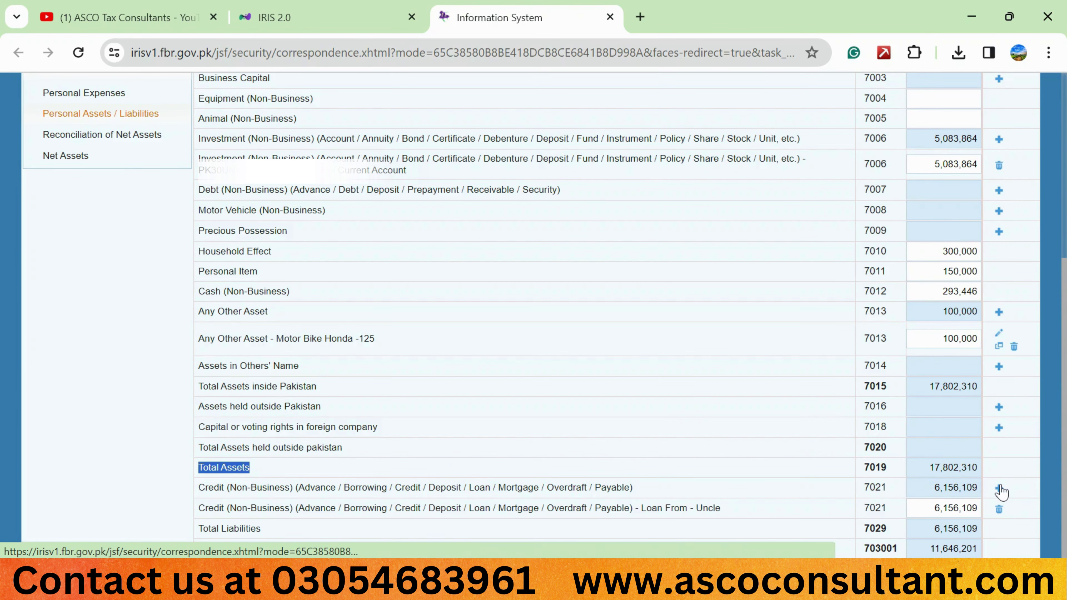
left_click(1000, 489)
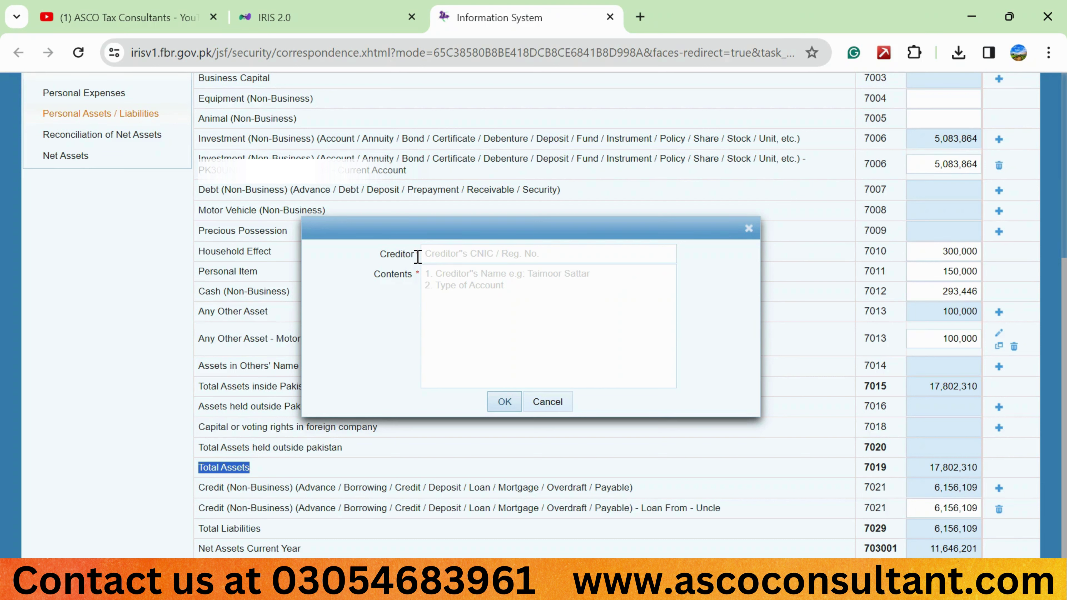
left_click(448, 253)
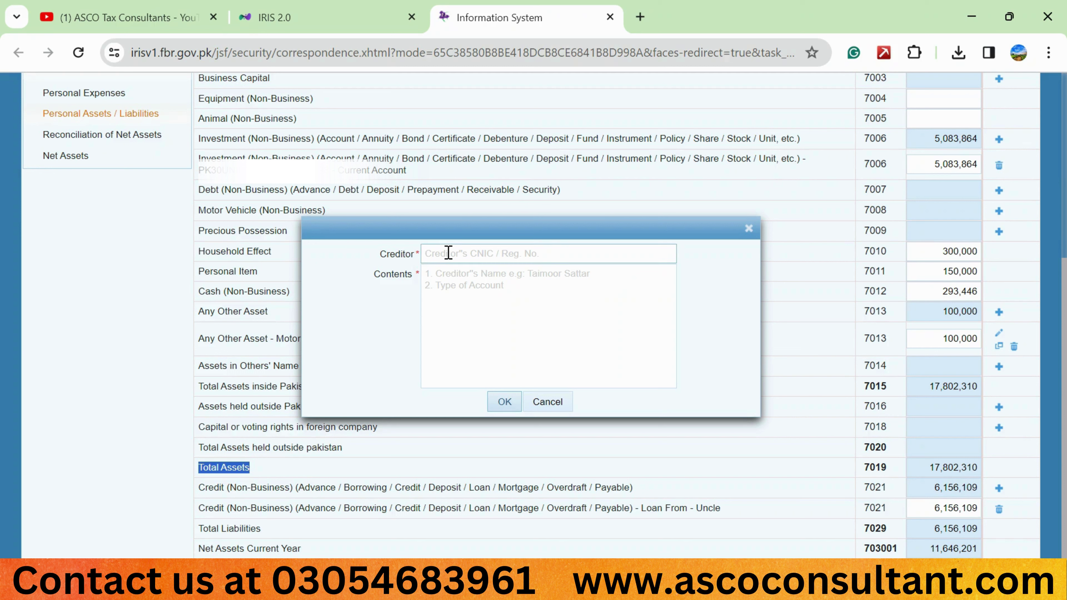
left_click(463, 276)
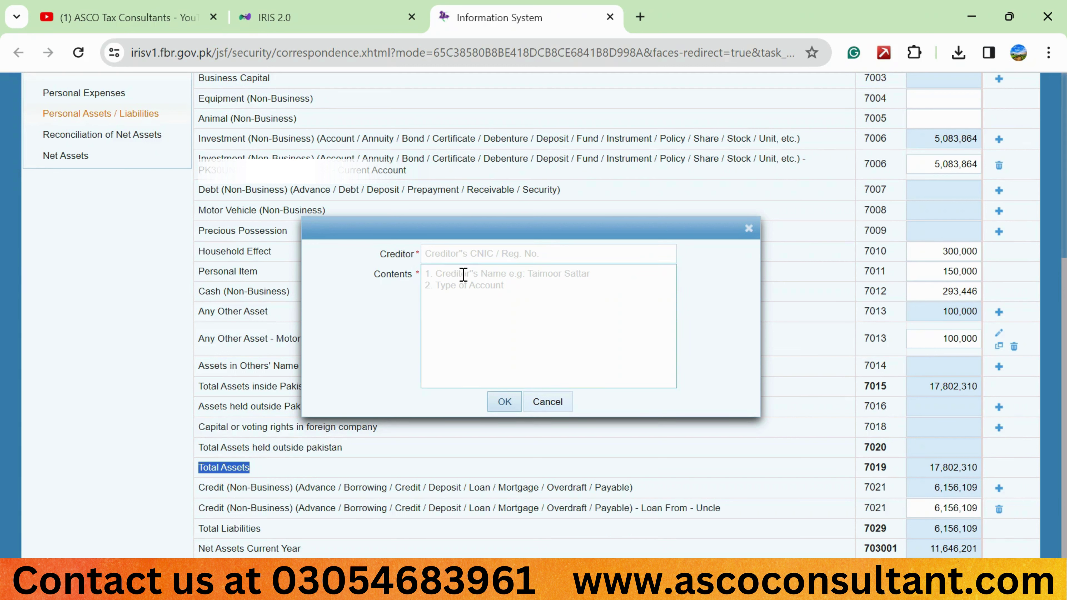
left_click(462, 275)
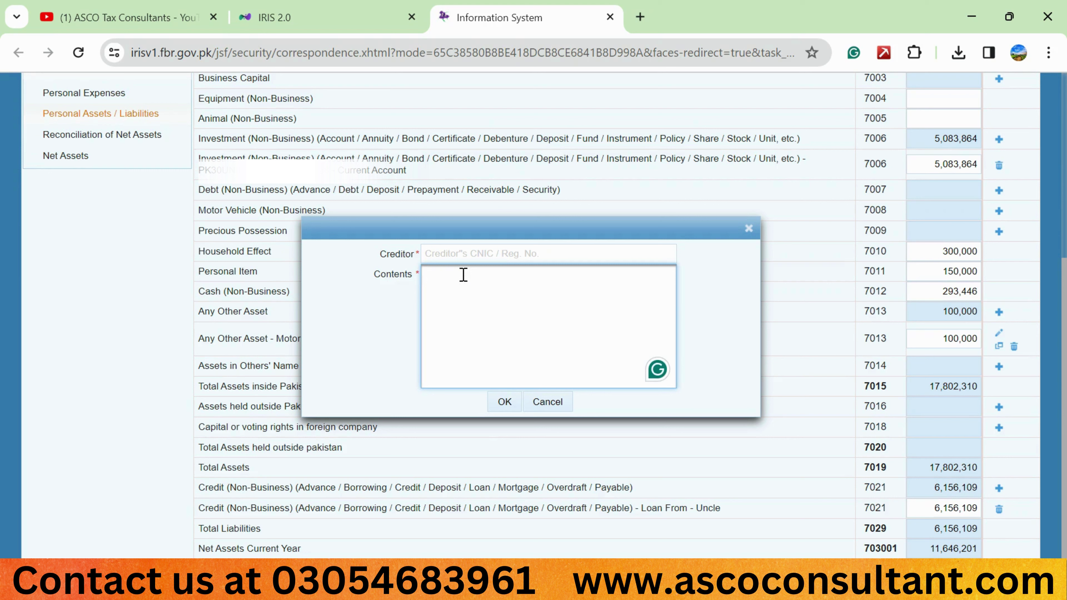
type("redit card")
left_click(439, 255)
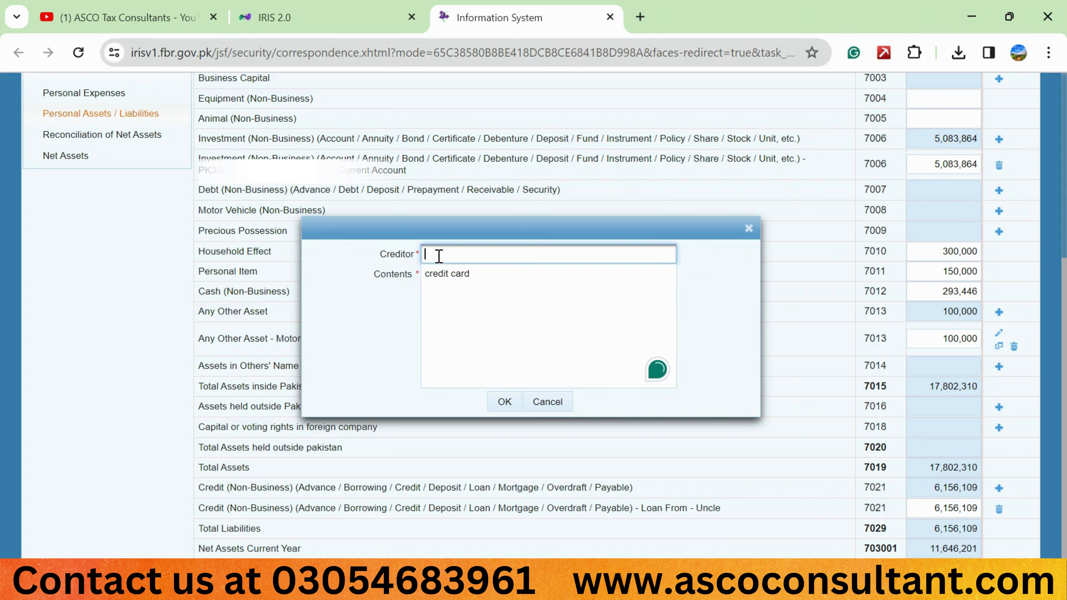
type("faysal bank limited")
left_click(506, 400)
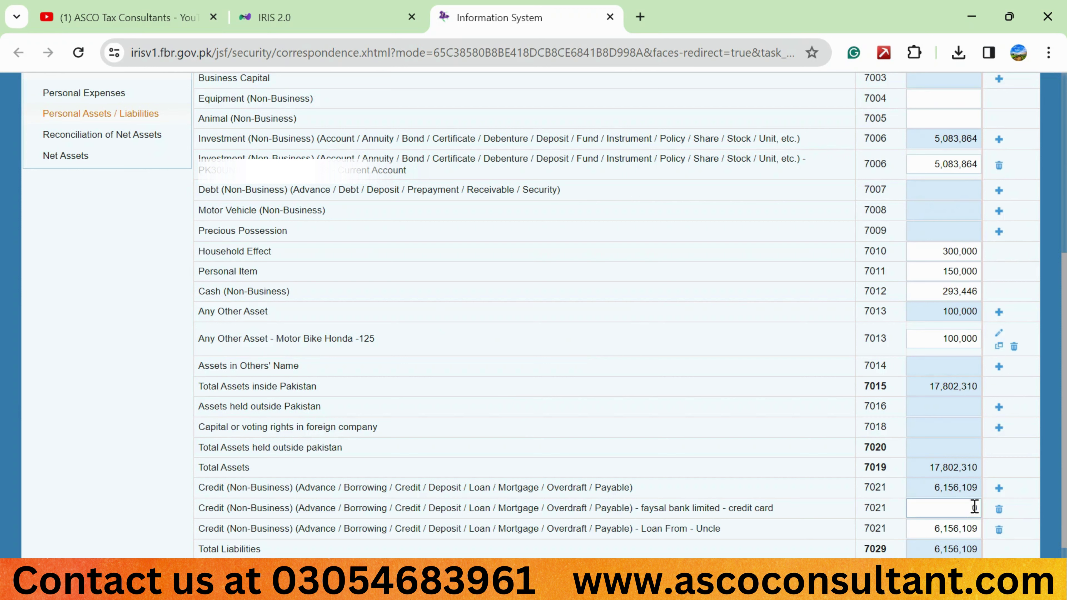
left_click(944, 505)
left_click(999, 508)
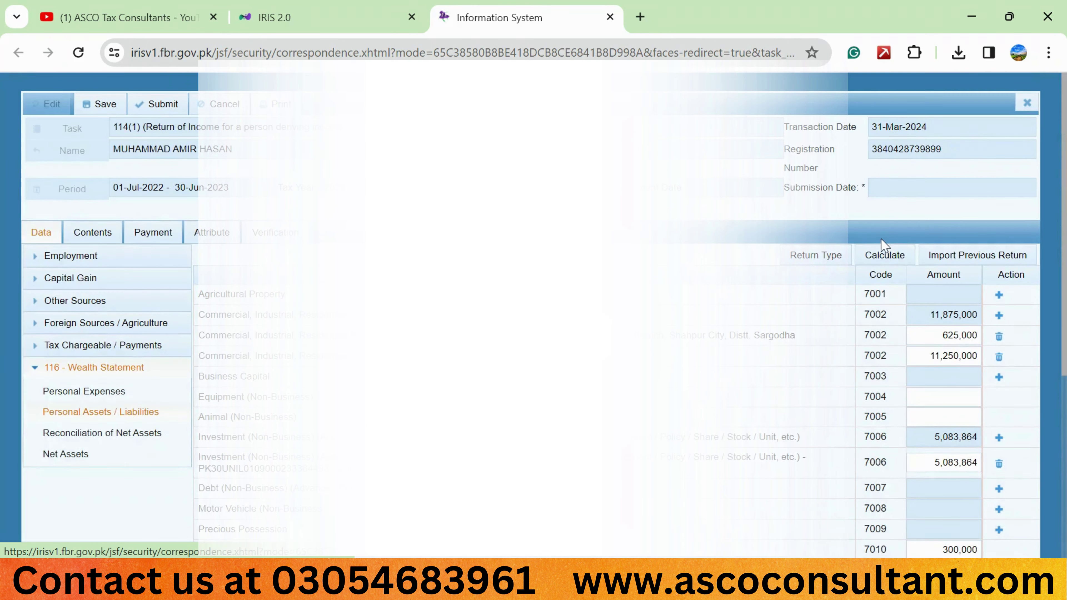
Recalculate the wealth statement and go to Reconciliation of Net Assets
left_click(880, 257)
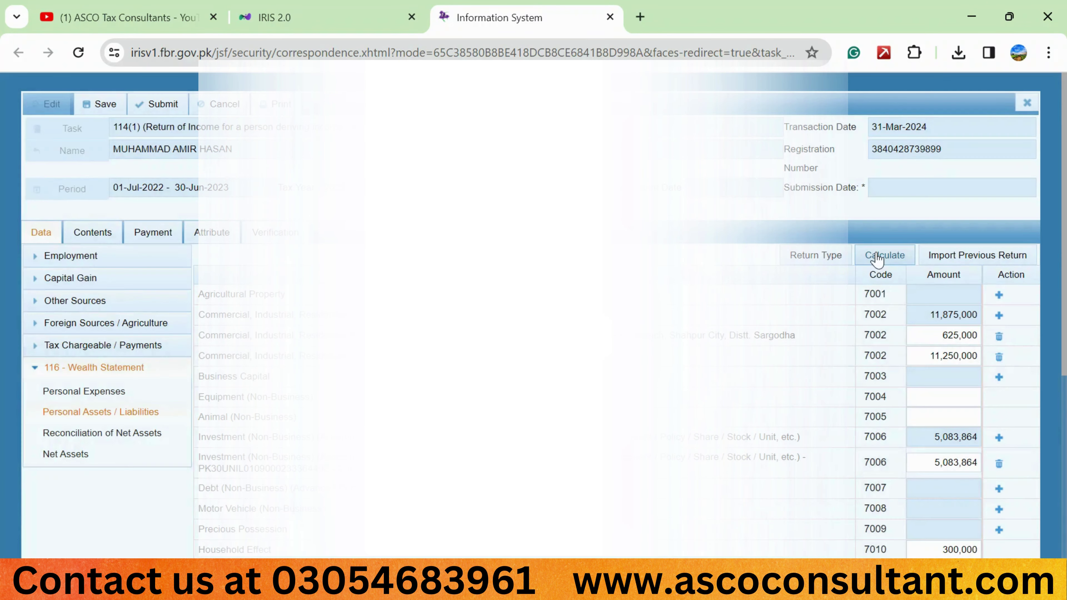
scroll(772, 385, "down", 7)
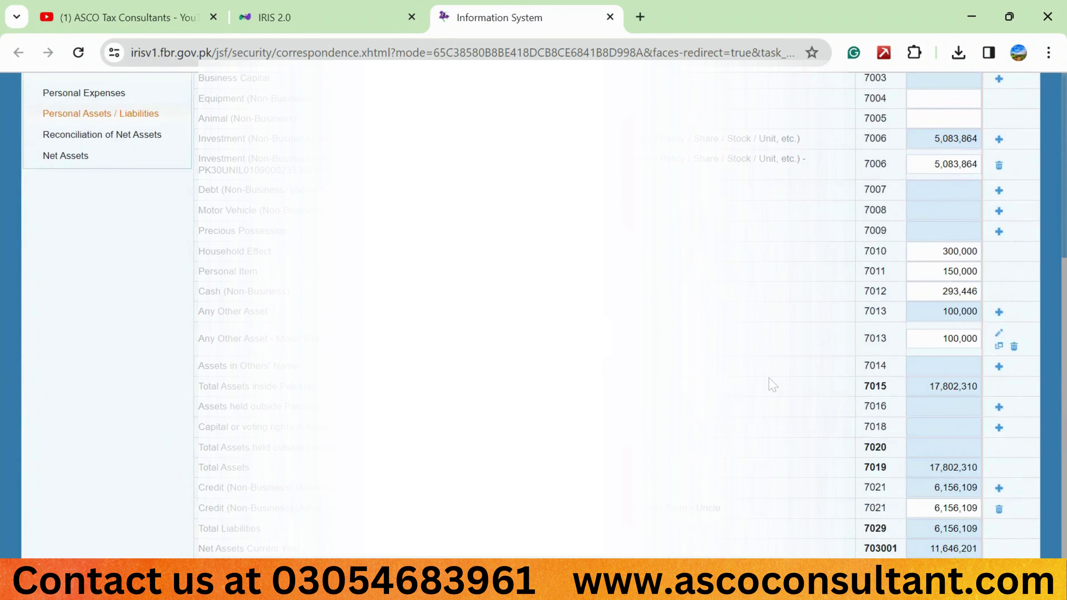
scroll(772, 384, "up", 4)
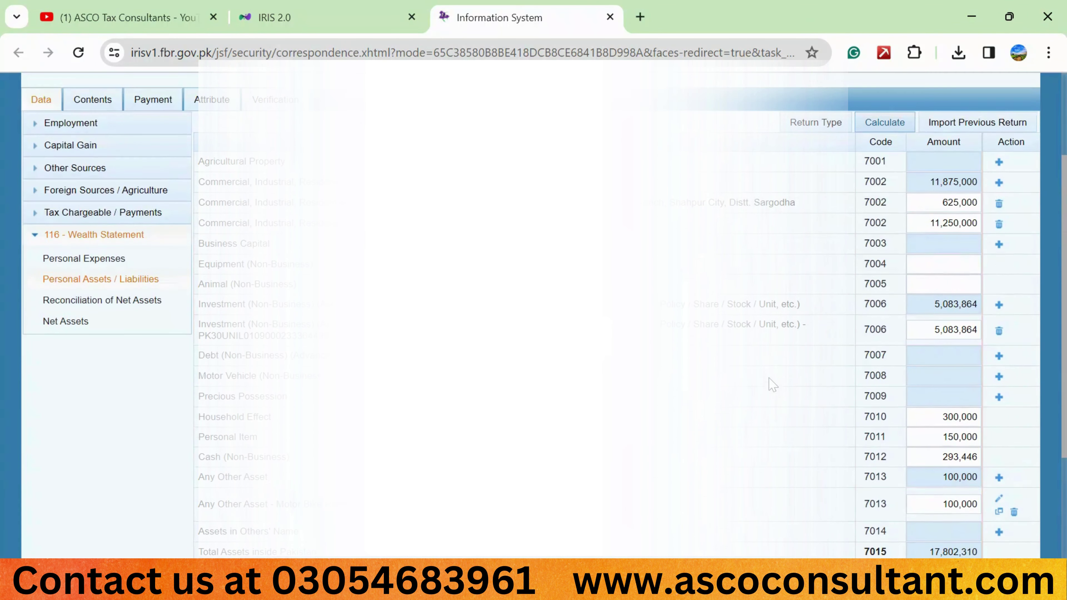
left_click(126, 311)
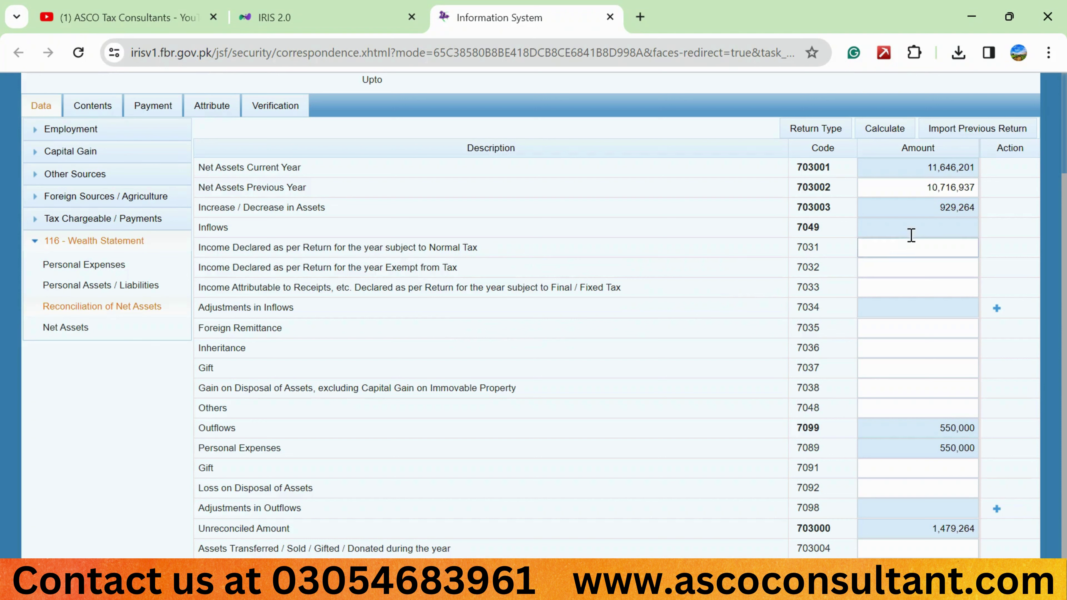
Clear Net Assets Previous Year and recalculate so it restores to 10,716,937
double_click(921, 188)
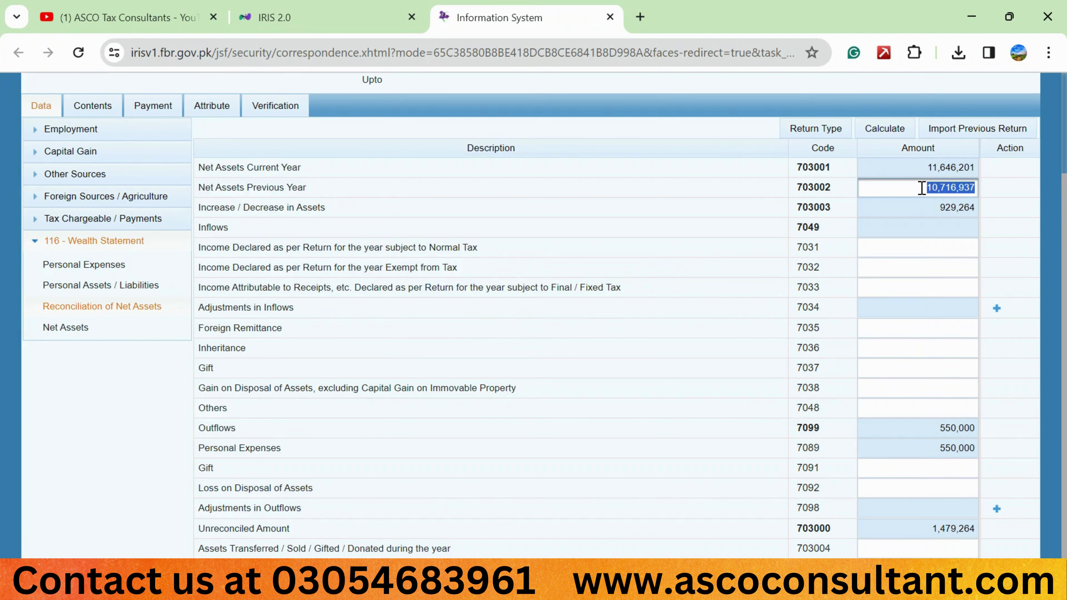
key("BackSpace")
left_click(893, 128)
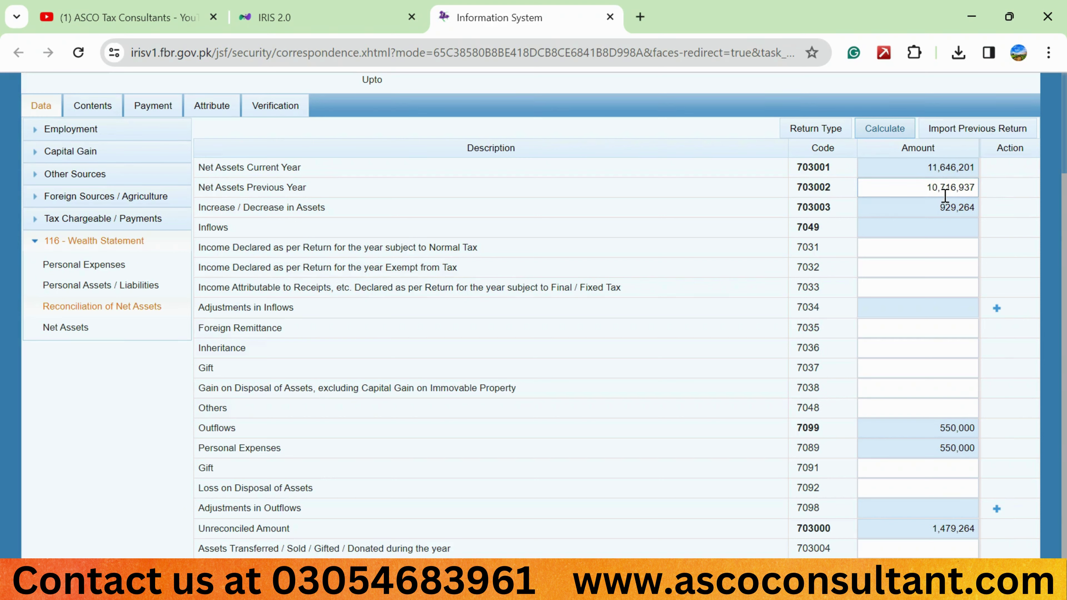
double_click(946, 188)
key("BackSpace")
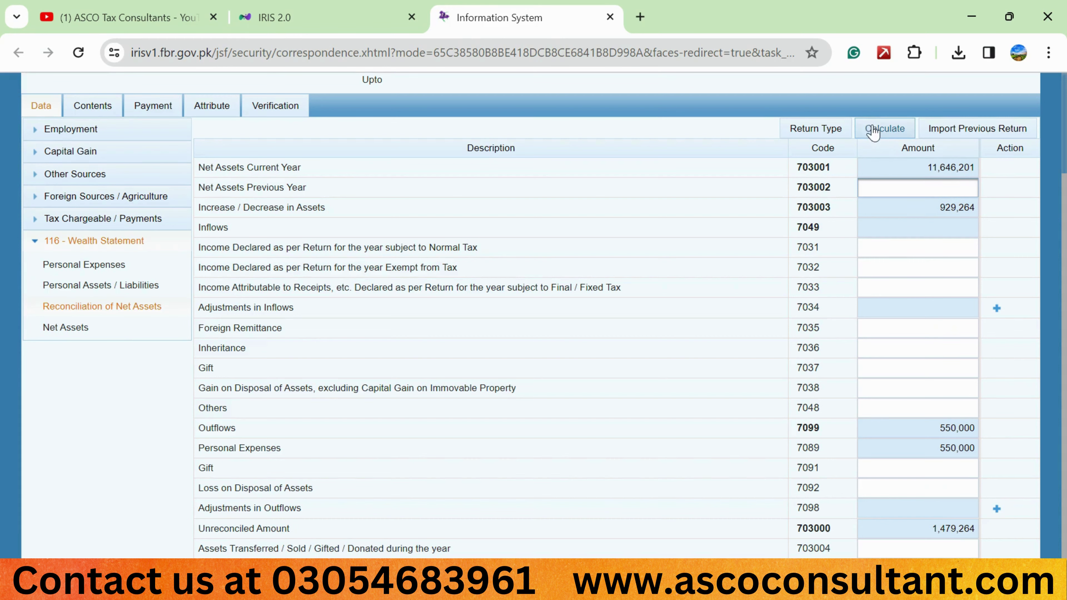
left_click(873, 131)
left_click(884, 131)
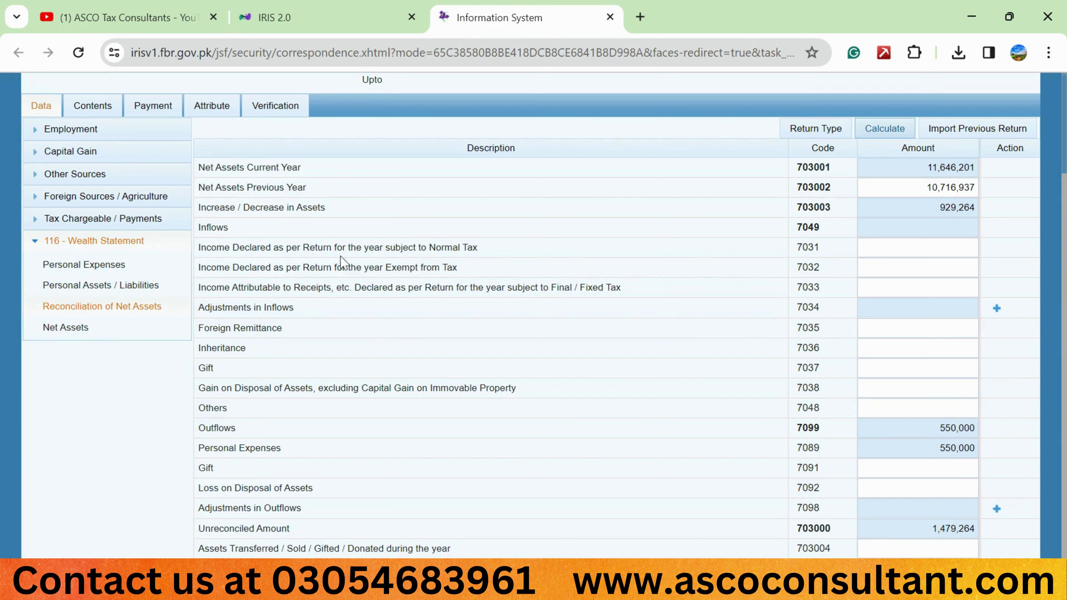
Copy the 1,479,264 Salary 1009 total into income declared subject to normal tax (7031)
left_click(880, 246)
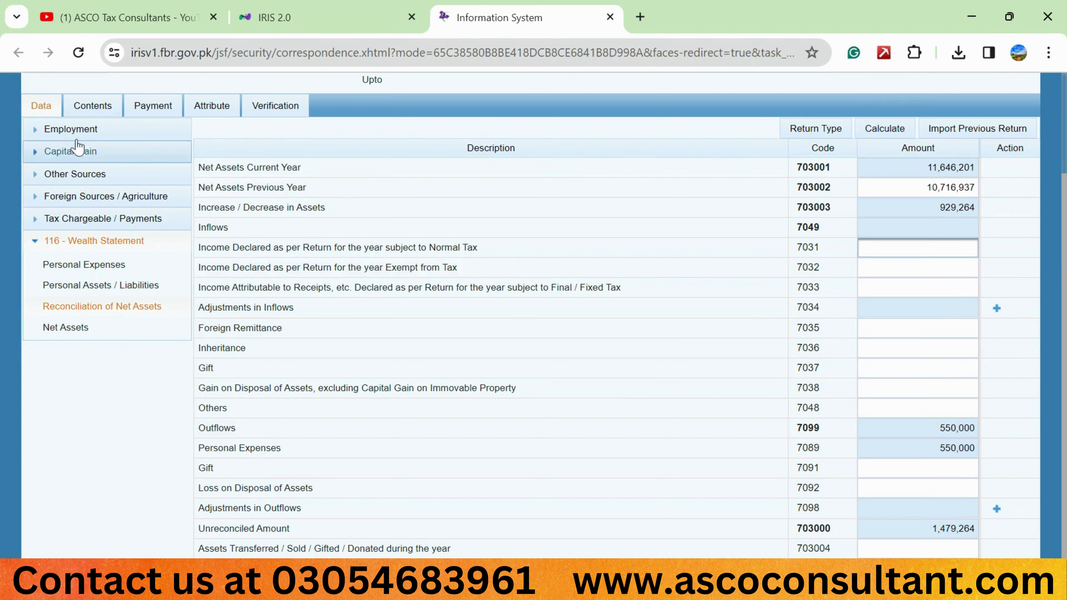
left_click(75, 130)
left_click(69, 153)
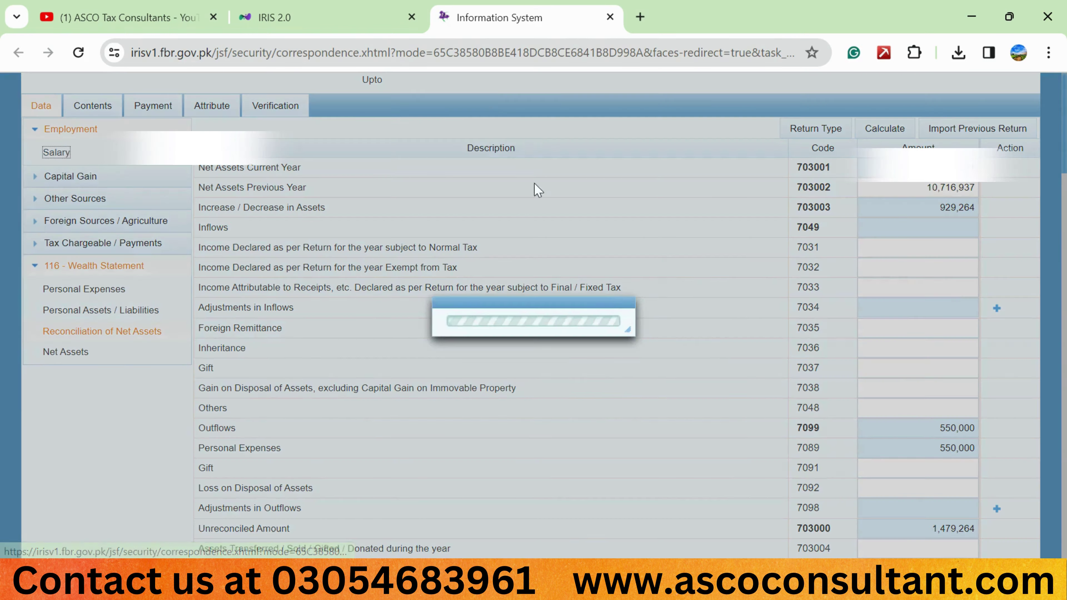
double_click(663, 316)
key("ctrl+c")
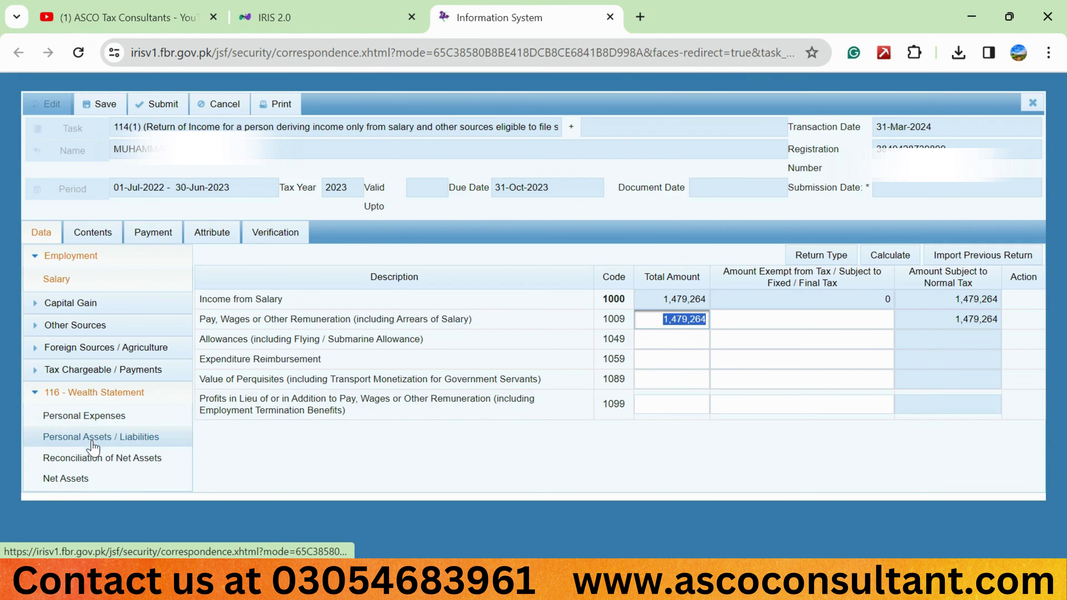
left_click(87, 454)
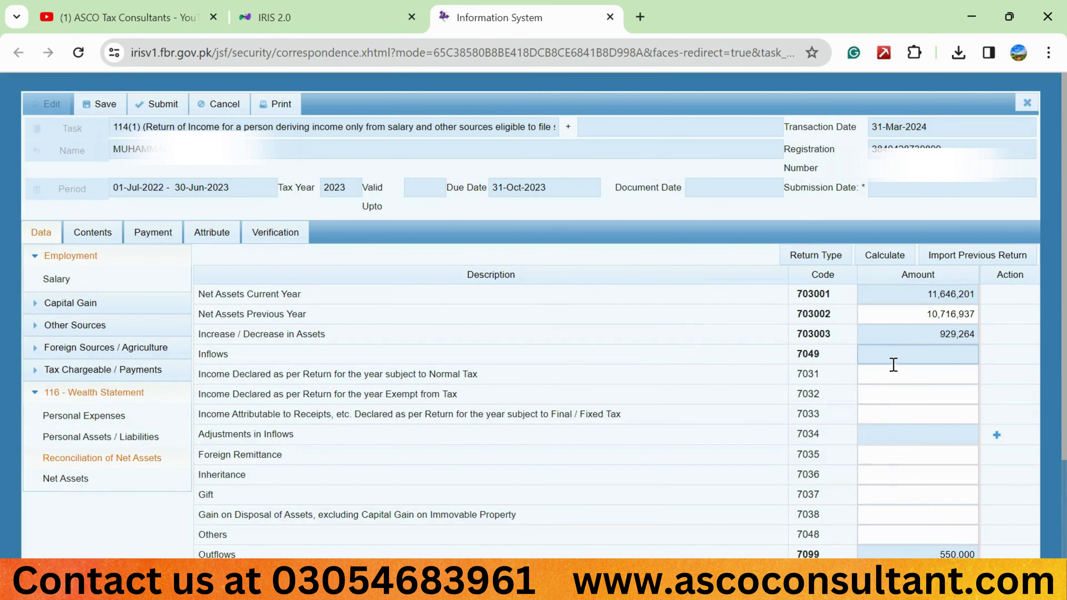
left_click(895, 370)
key("ctrl+v")
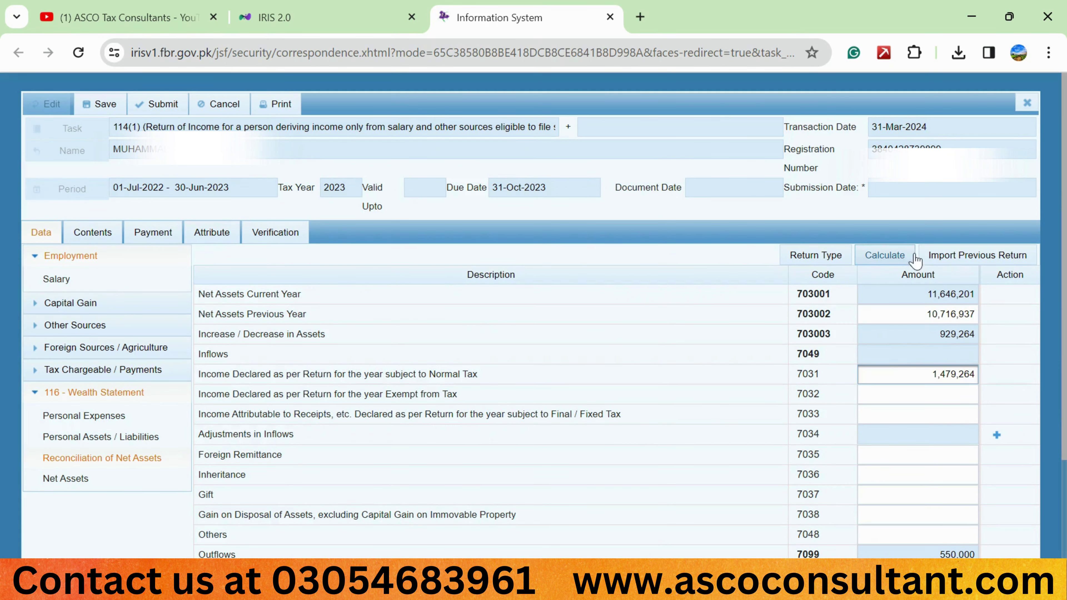
Recalculate the reconciliation and confirm the Unreconciled Amount reads 0
left_click(889, 261)
left_click(889, 262)
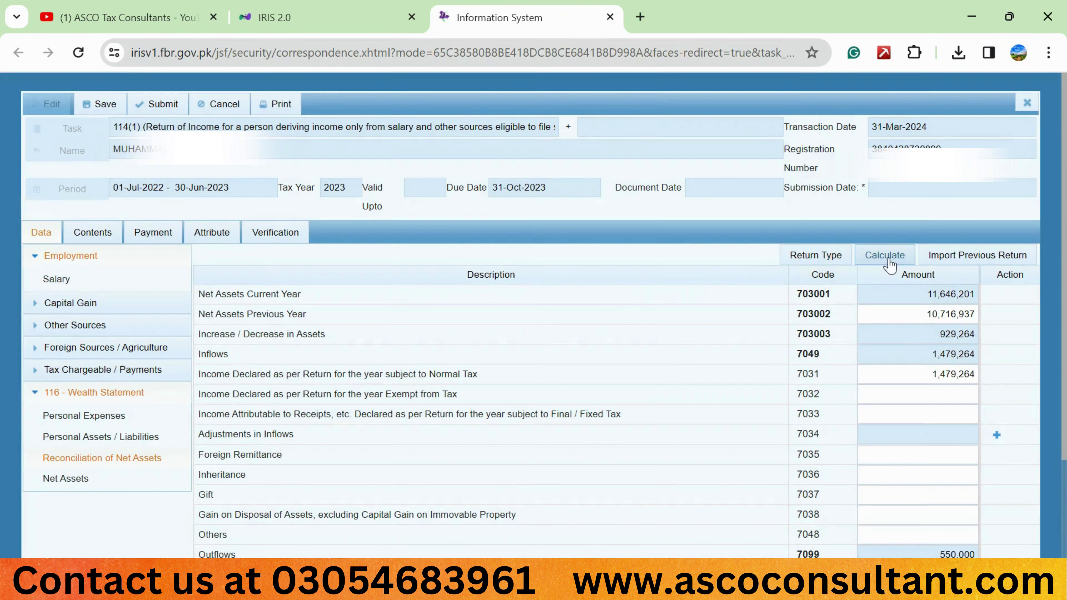
left_click(889, 261)
scroll(870, 357, "down", 3)
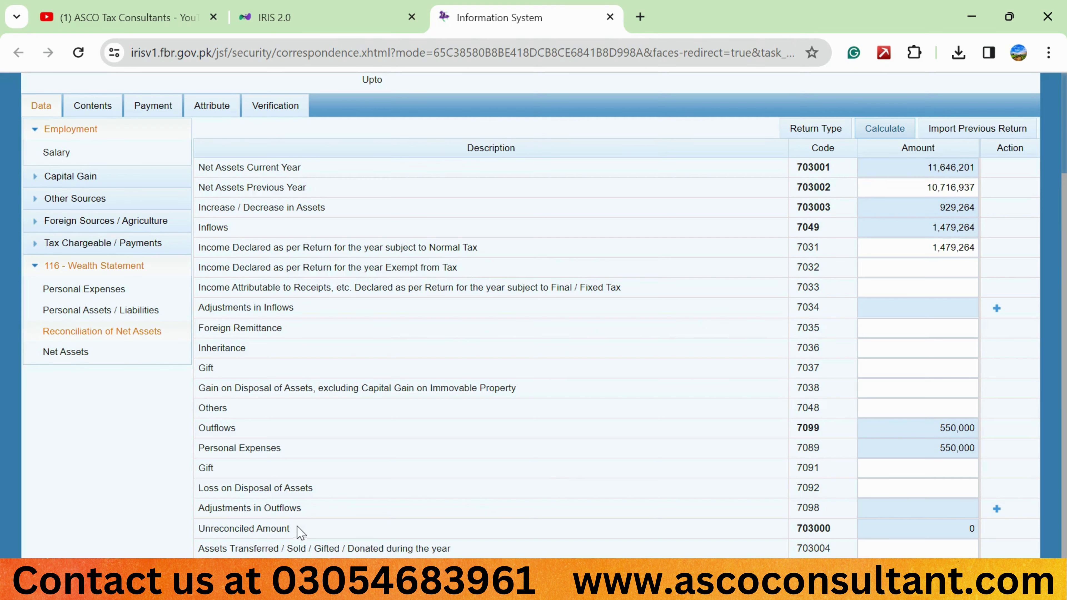
left_click_drag(297, 529, 192, 532)
left_click(738, 529)
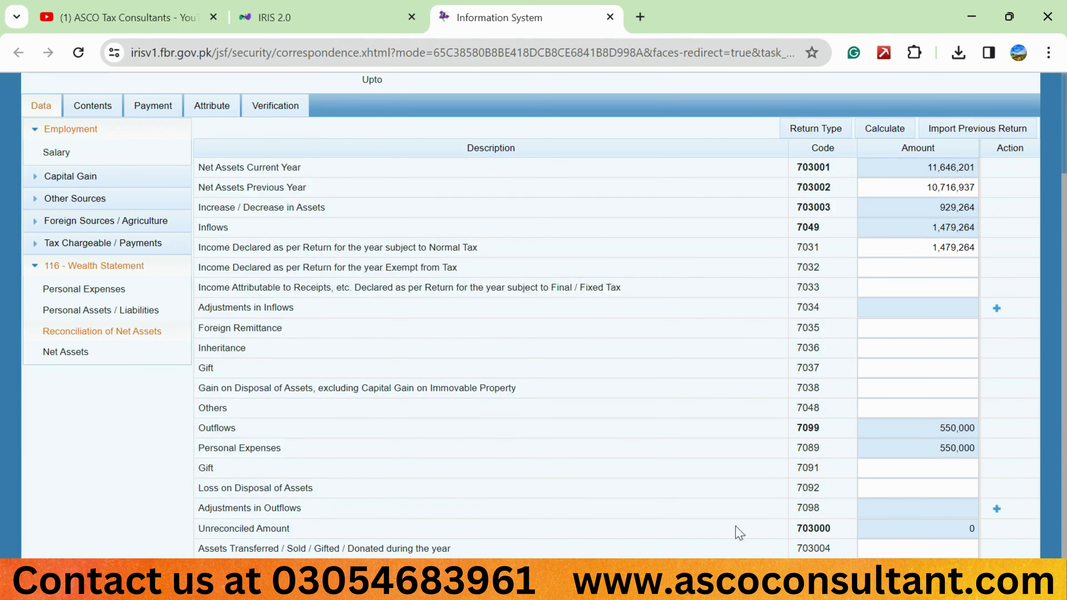
left_click(960, 531)
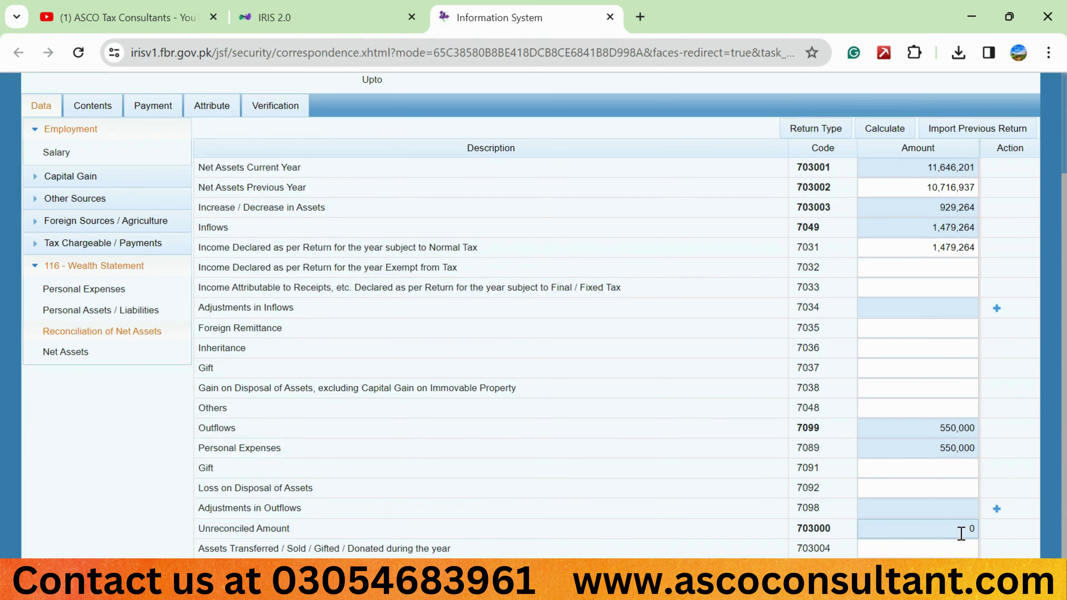
left_click(296, 530)
left_click_drag(295, 530, 196, 532)
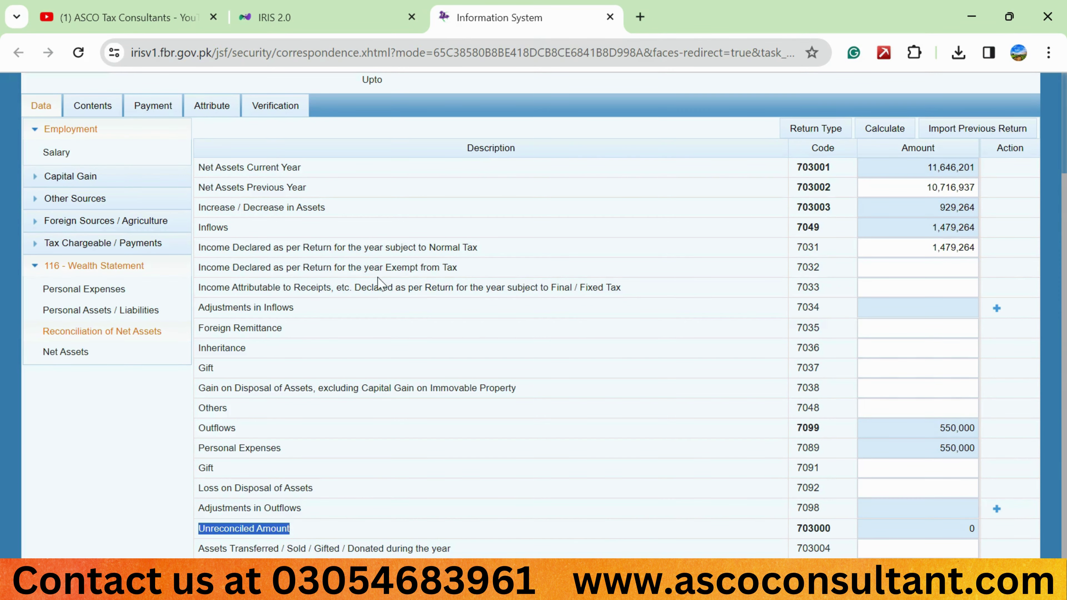
Clear the Cash (Non-Business) amount and recalculate the totals
left_click(133, 310)
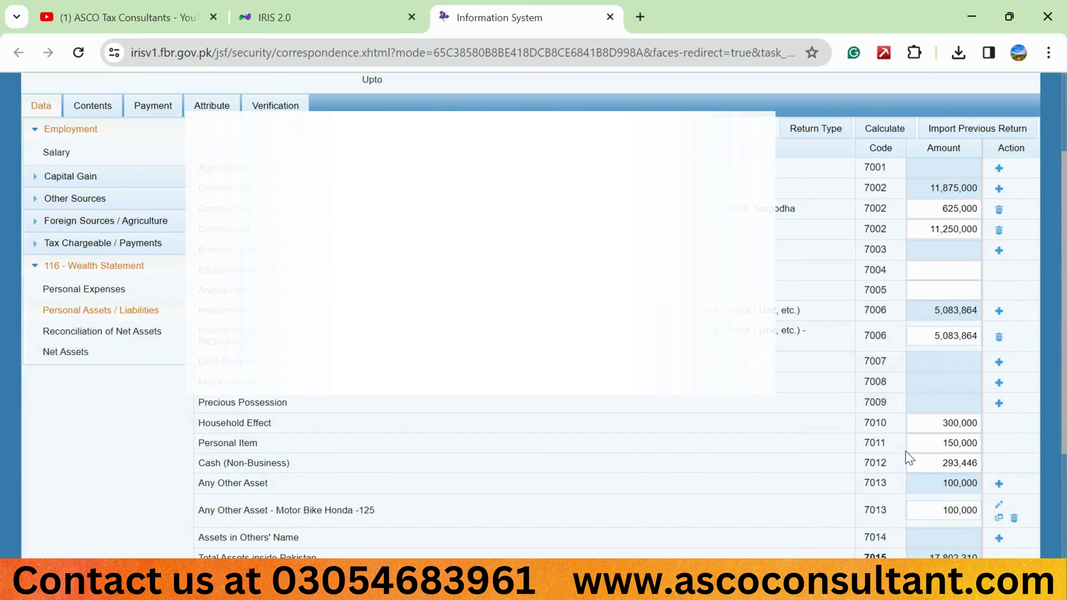
left_click(932, 458)
key("BackSpace")
left_click(885, 130)
left_click(885, 130)
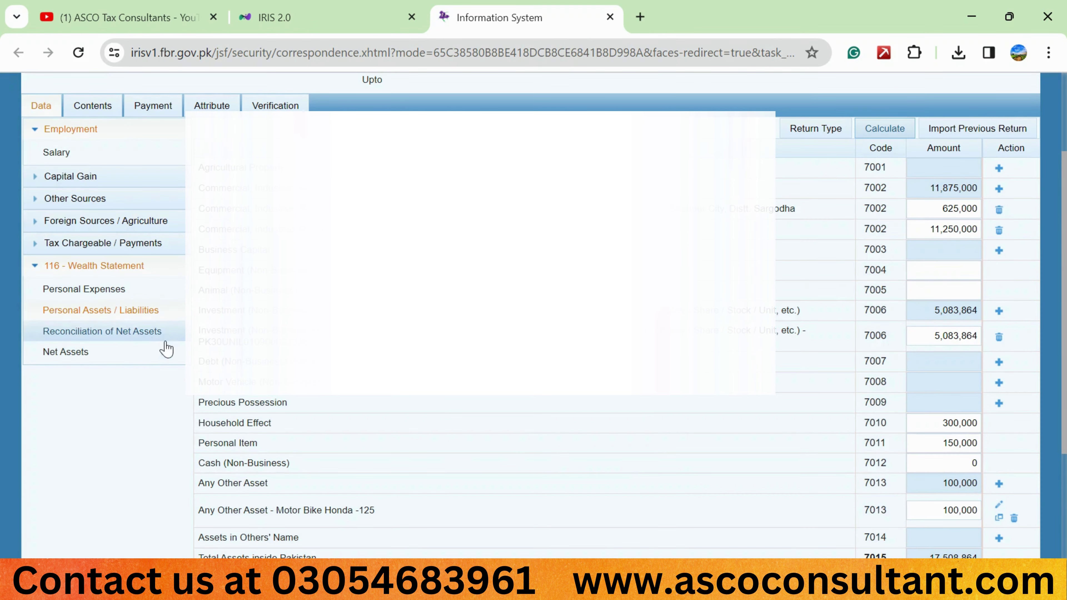
Review the reconciliation, where the Unreconciled Amount now shows 293,446
left_click(148, 336)
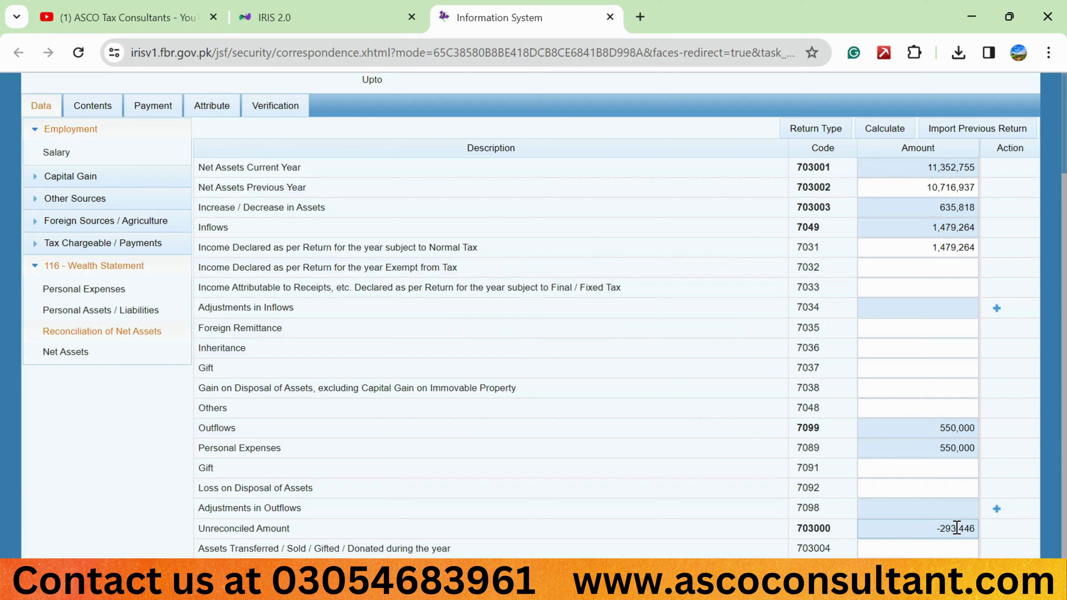
left_click_drag(295, 530, 202, 534)
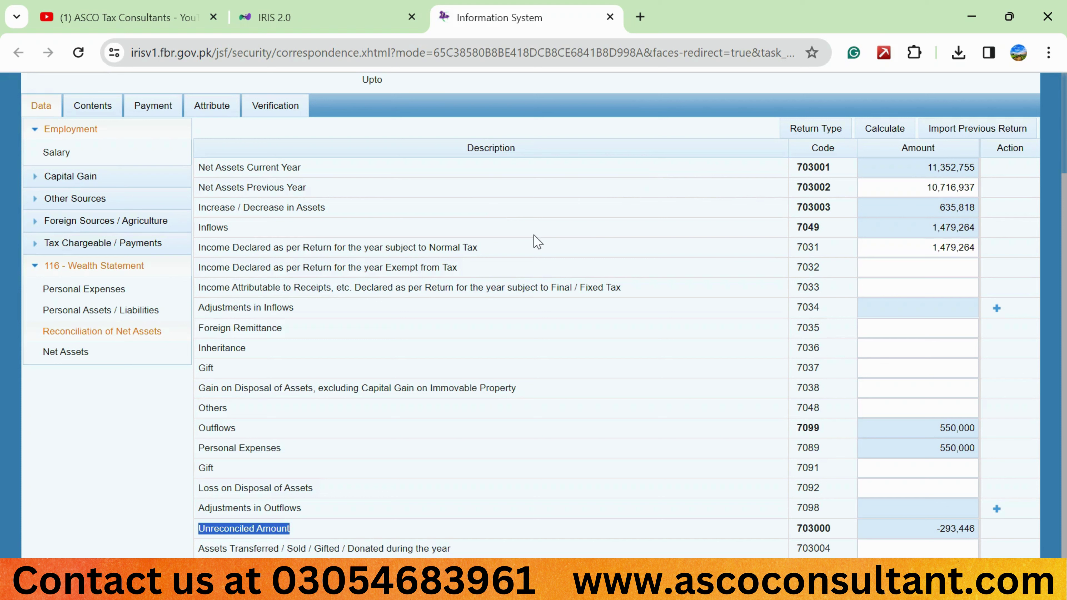
left_click_drag(206, 248, 477, 249)
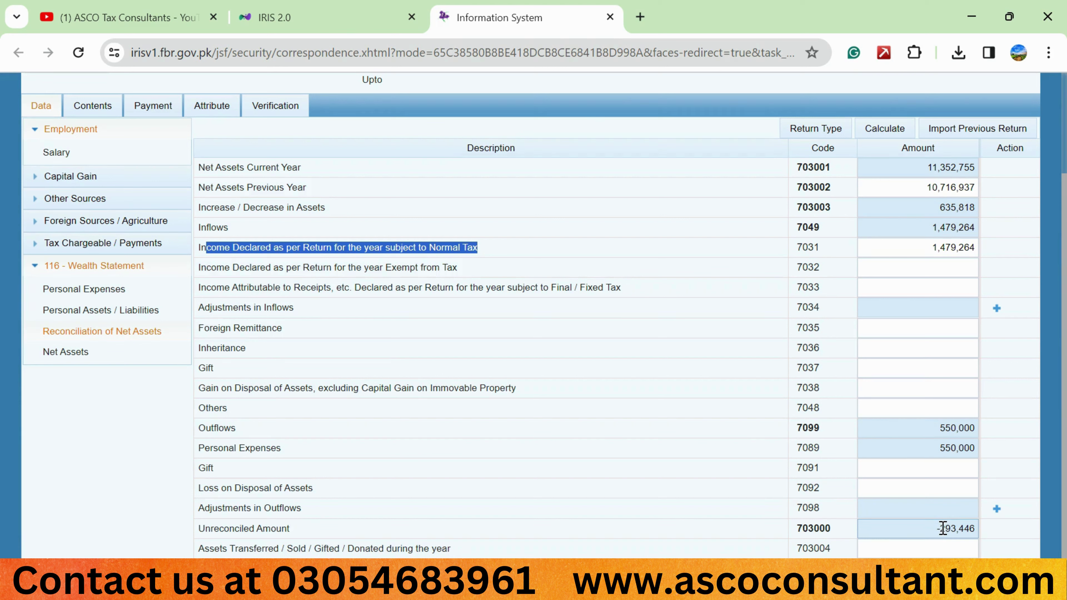
left_click_drag(942, 528, 987, 533)
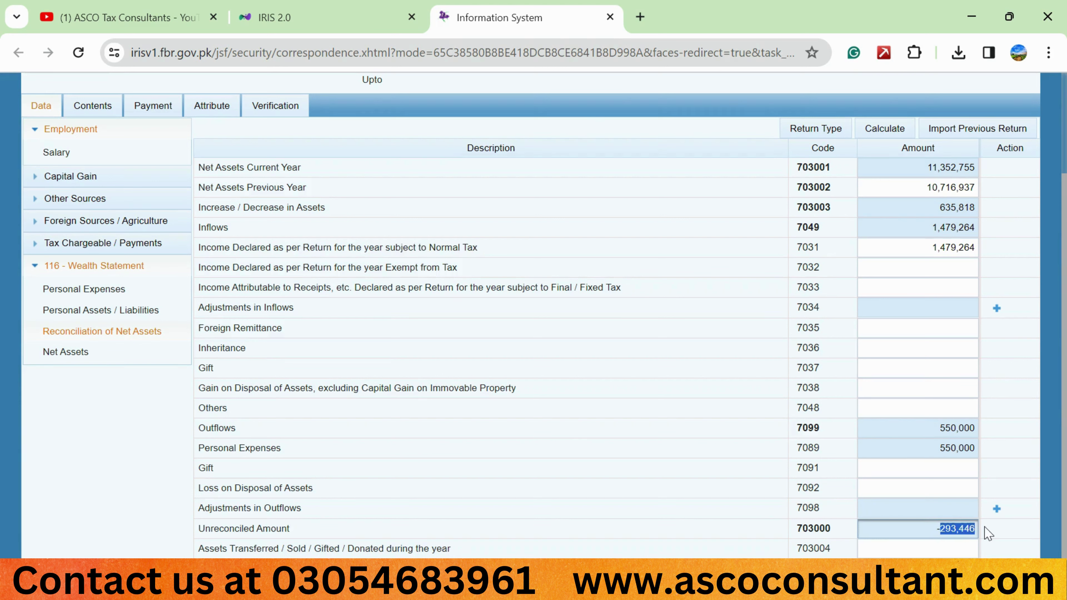
Re-enter 293446 as Cash (Non-Business) and recalculate to reconcile at 0
left_click(110, 313)
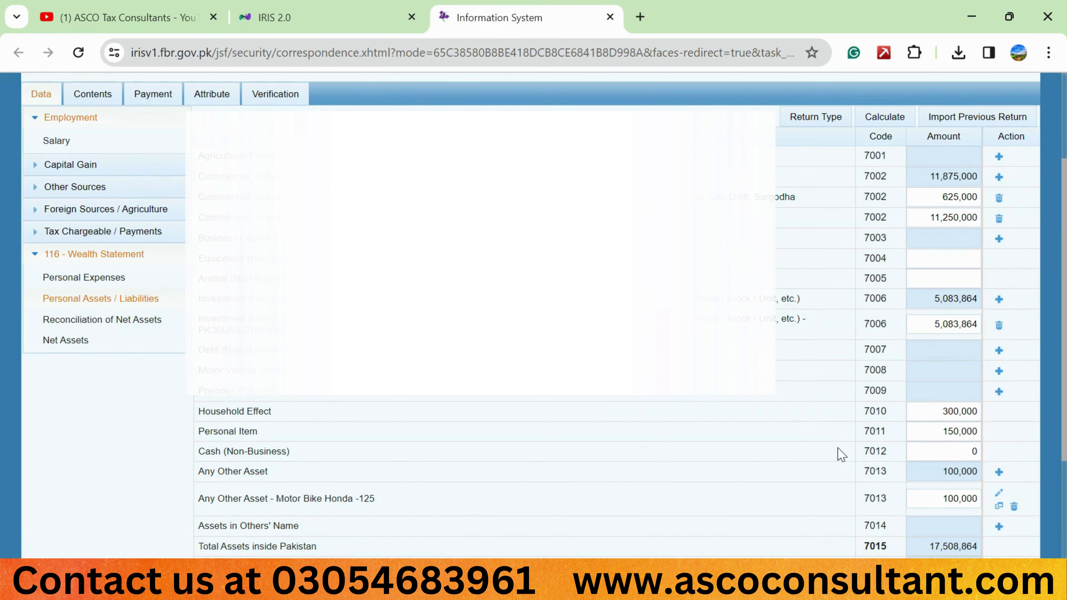
left_click(962, 449)
type("293446")
left_click(886, 118)
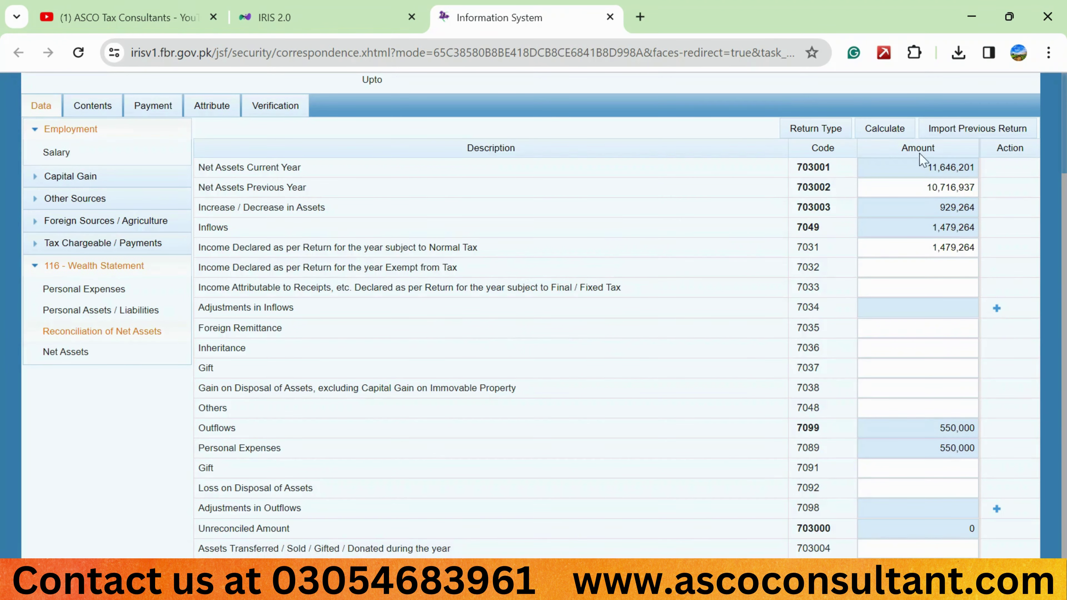
left_click(892, 131)
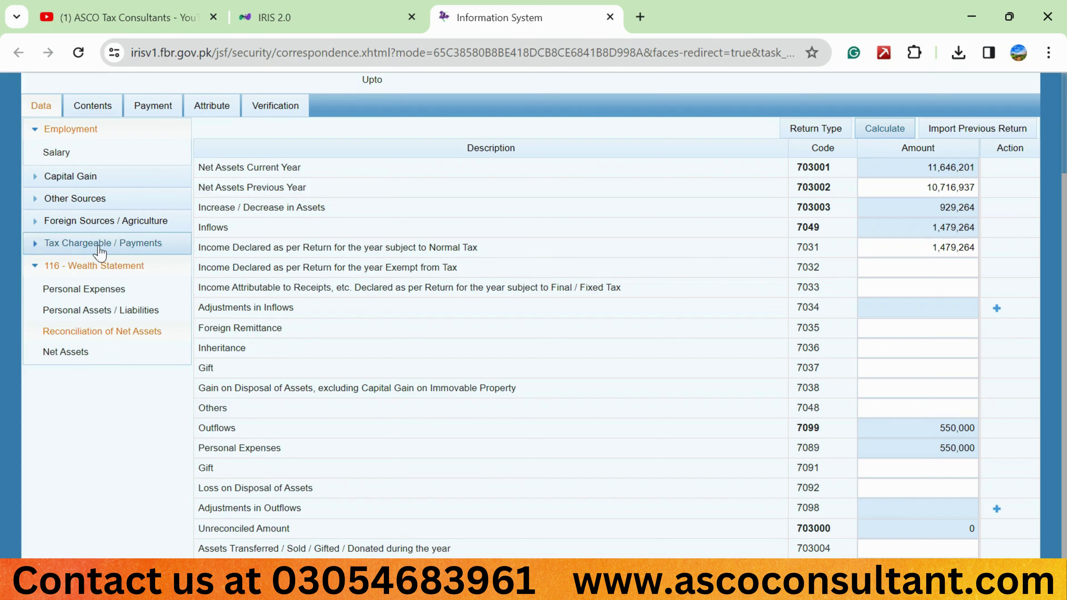
Start a new Residential Property entry under code 7102 in the Capital Assets schedule
left_click(100, 248)
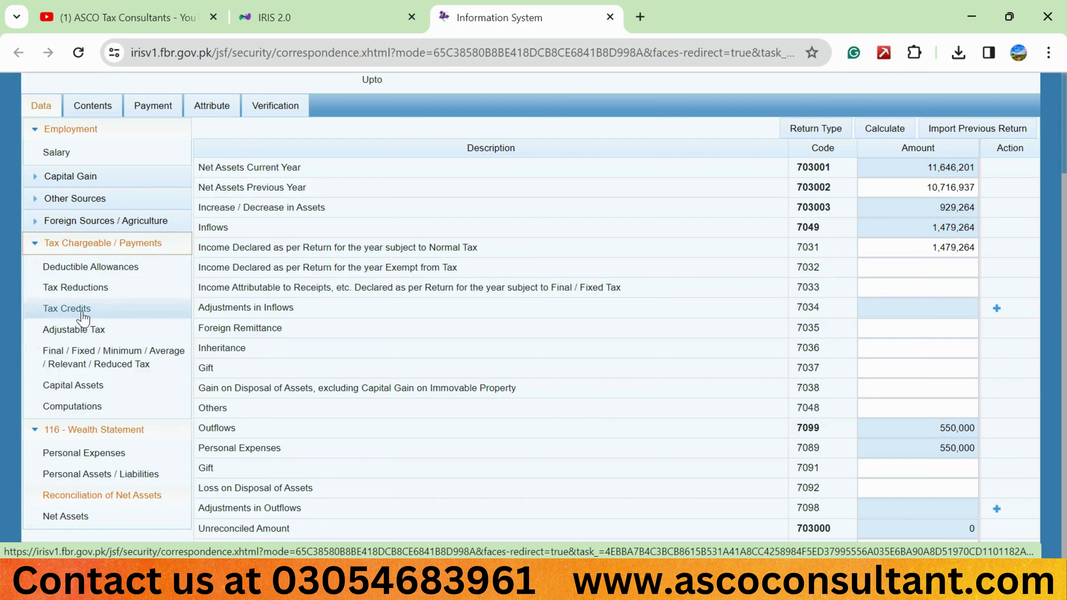
left_click(75, 389)
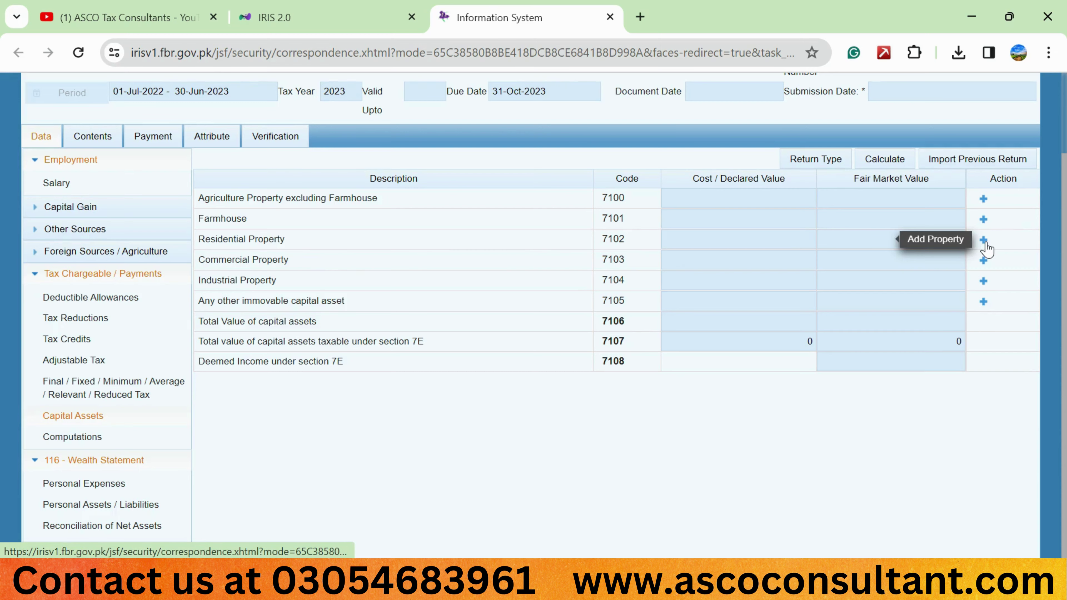
left_click(983, 241)
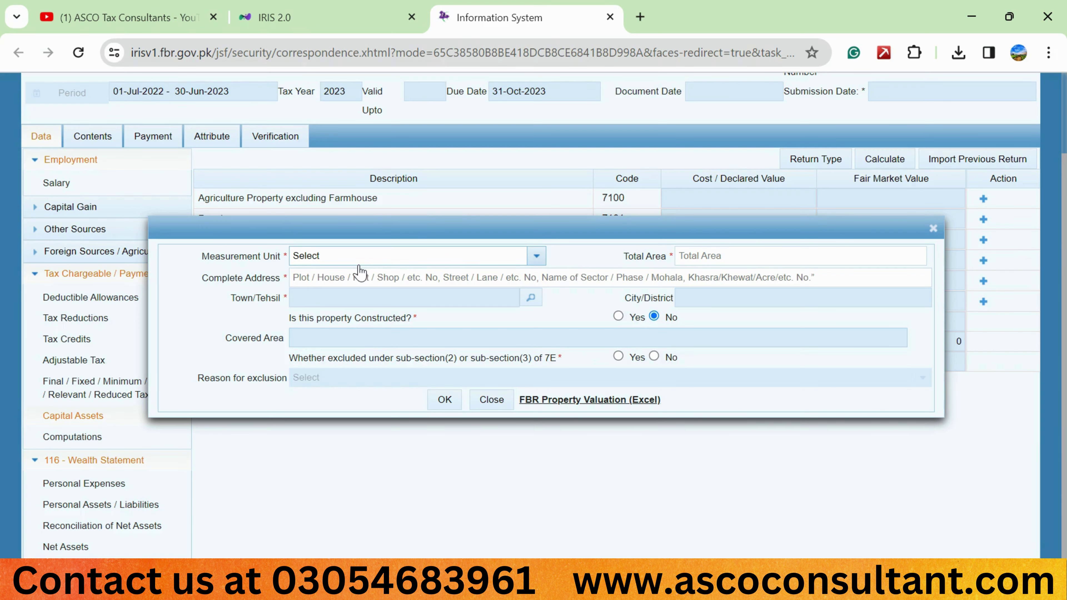
Set the measurement unit to Marla and total area to 2, and begin the property's complete address
left_click(368, 259)
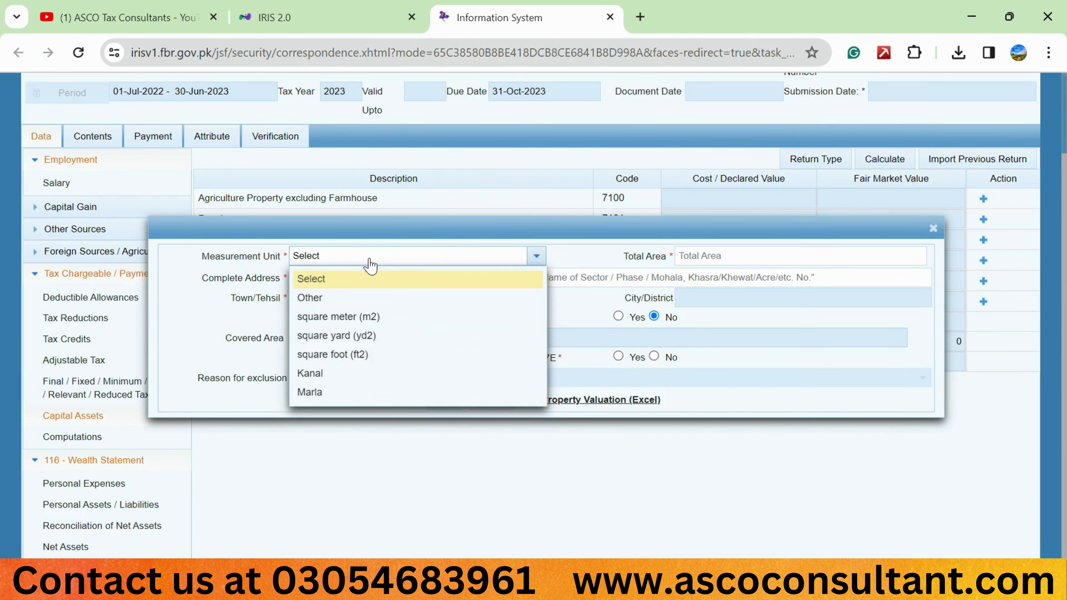
key("m")
key("Return")
key("Tab")
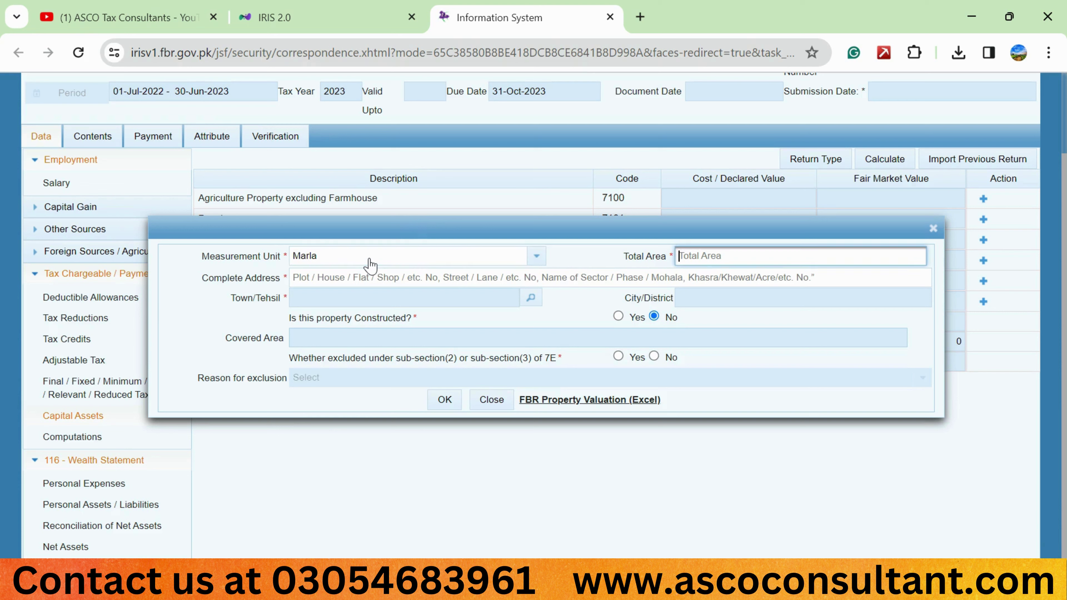
type("2")
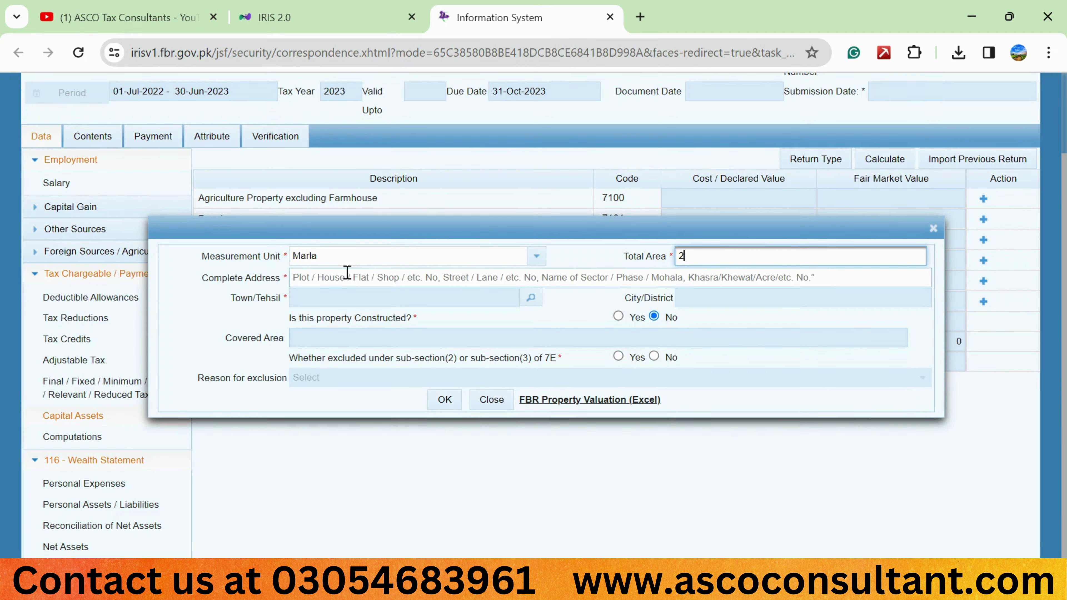
left_click(322, 277)
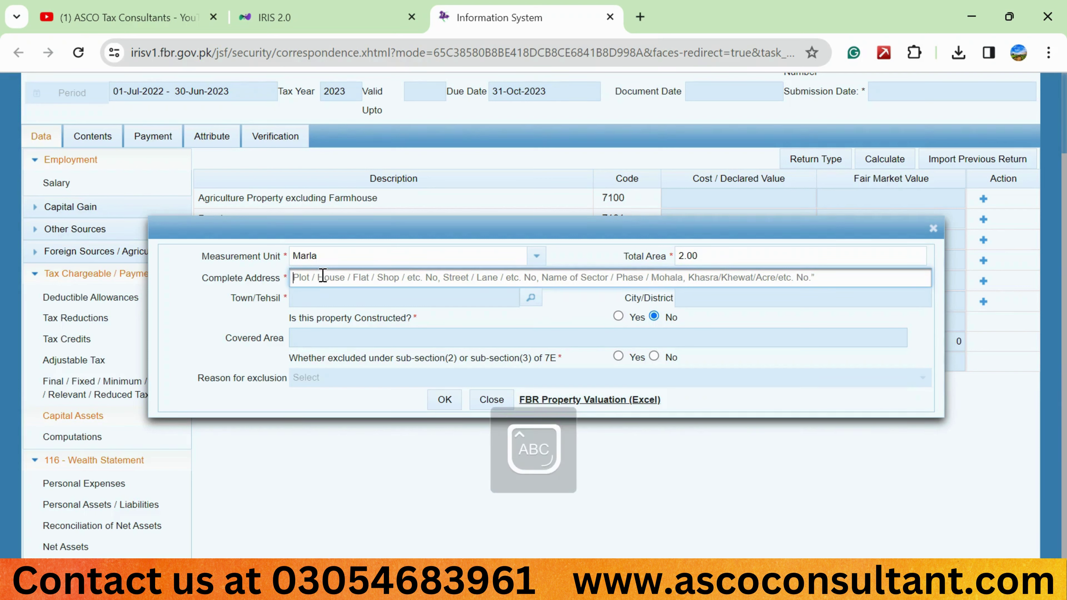
type("Wa")
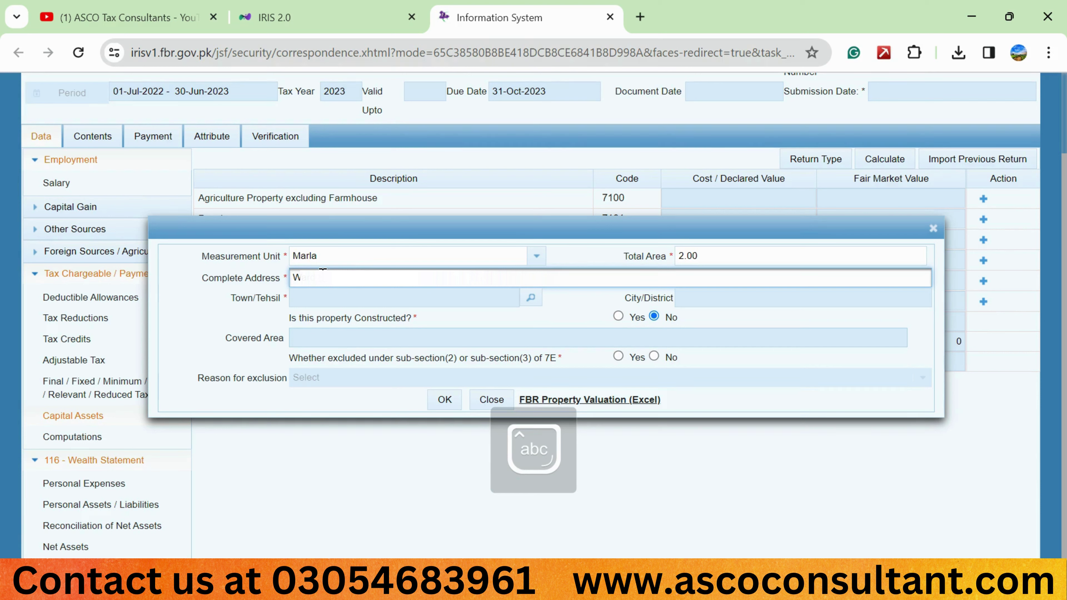
key("Caps_Lock")
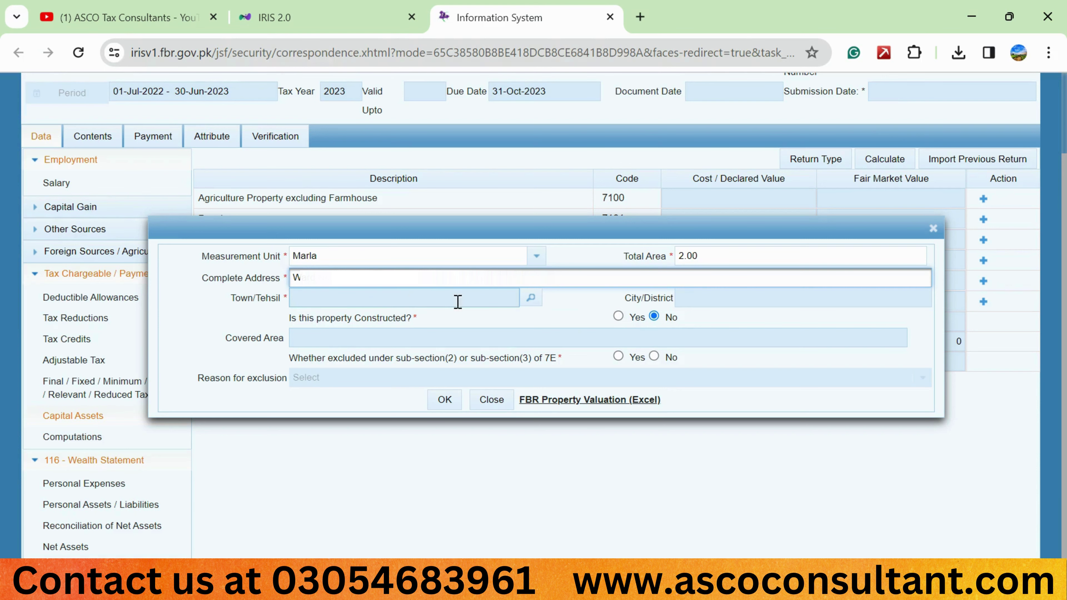
Search towns for 'sardodha' and select the Sargodha tehsil, filling City/District with Sargodha
left_click(531, 303)
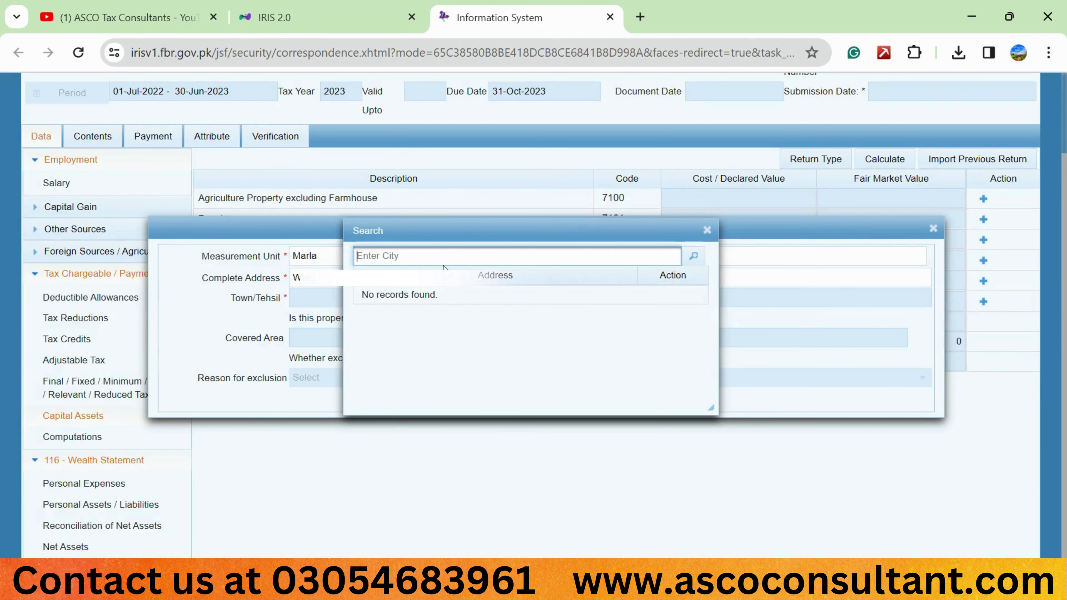
type("sard")
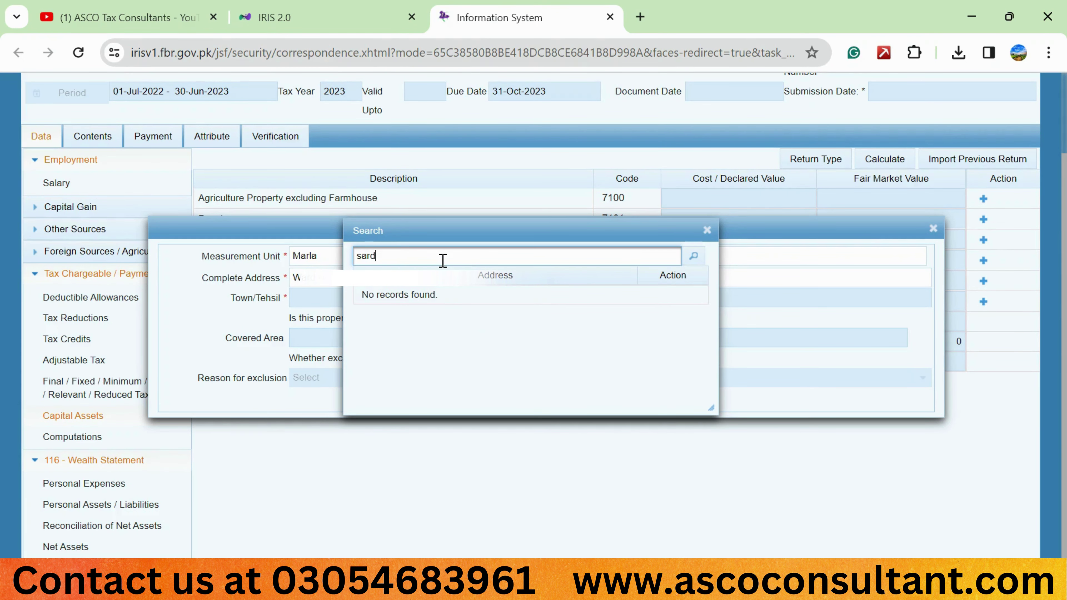
key("BackSpace")
type("godha")
left_click(694, 256)
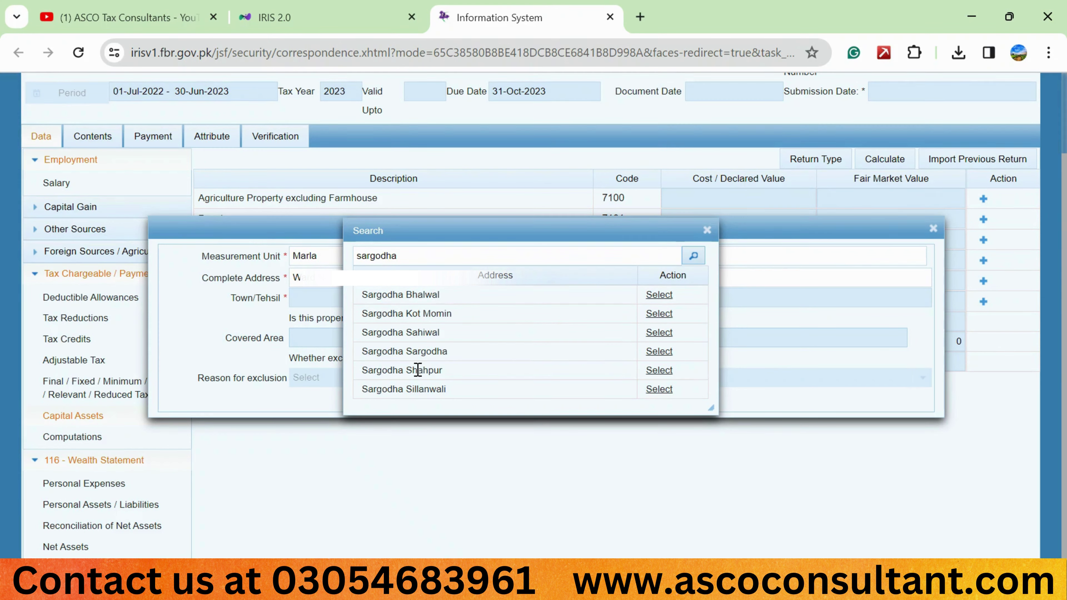
left_click(657, 372)
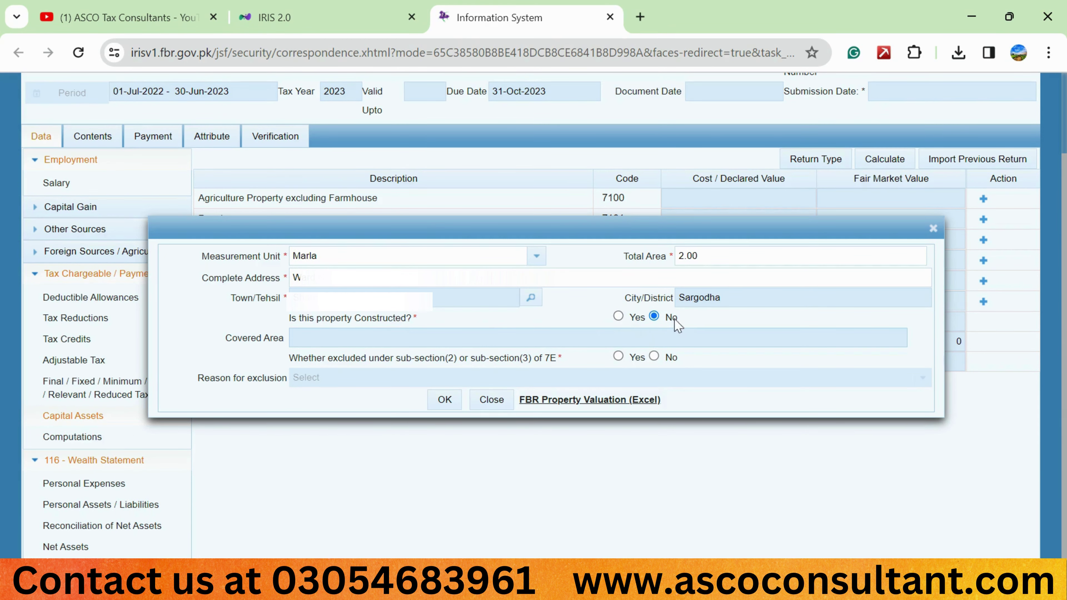
Mark the property as constructed with a covered area of 2
left_click(619, 317)
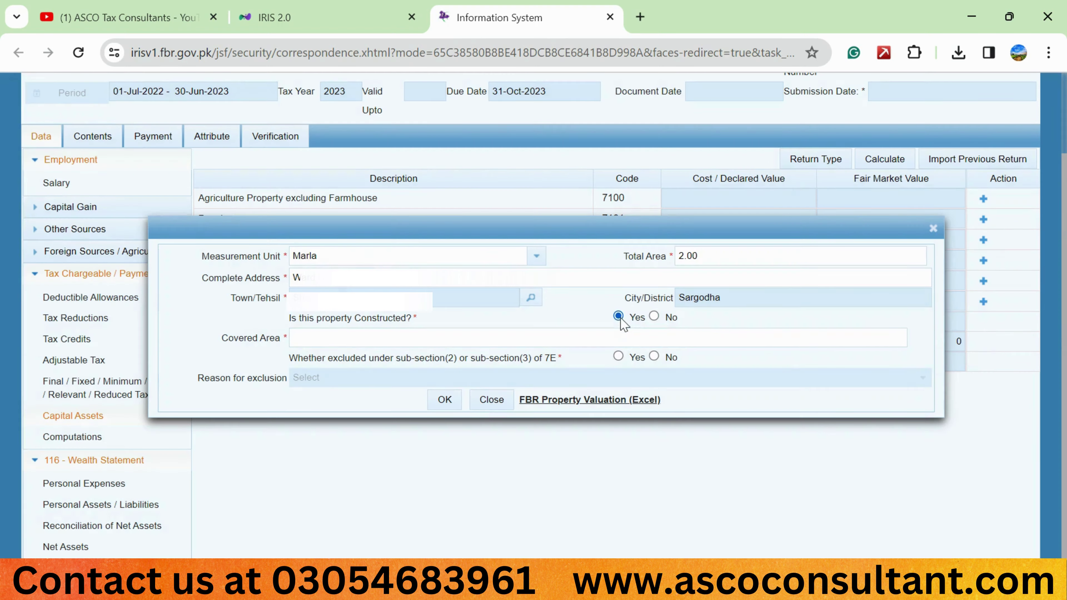
left_click(361, 338)
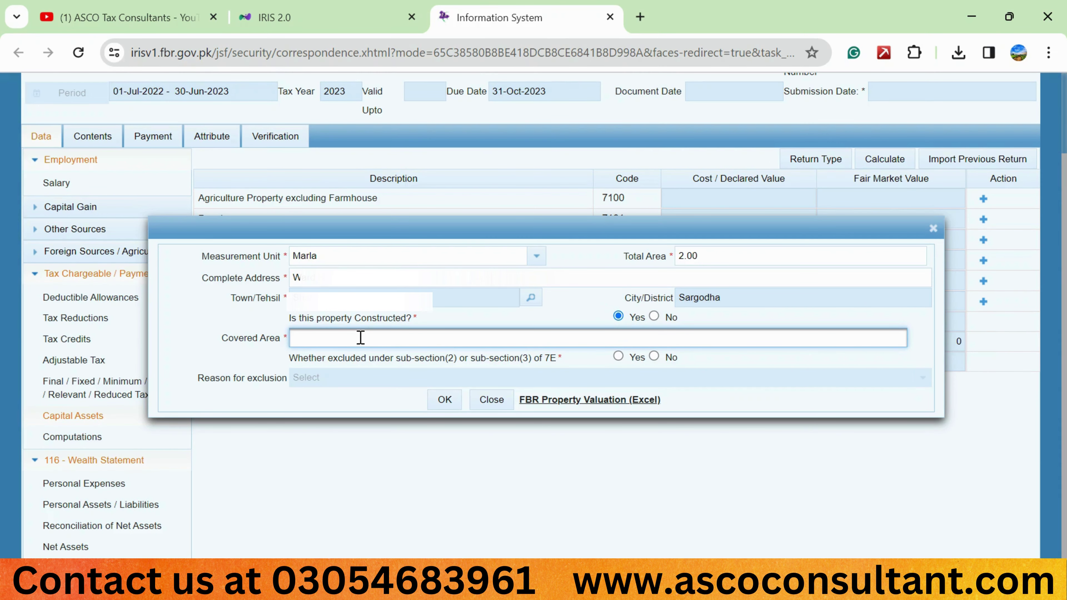
type("2")
Exclude it under 7E as one self-owned capital asset and download the FBR Property Valuation Excel
left_click(618, 357)
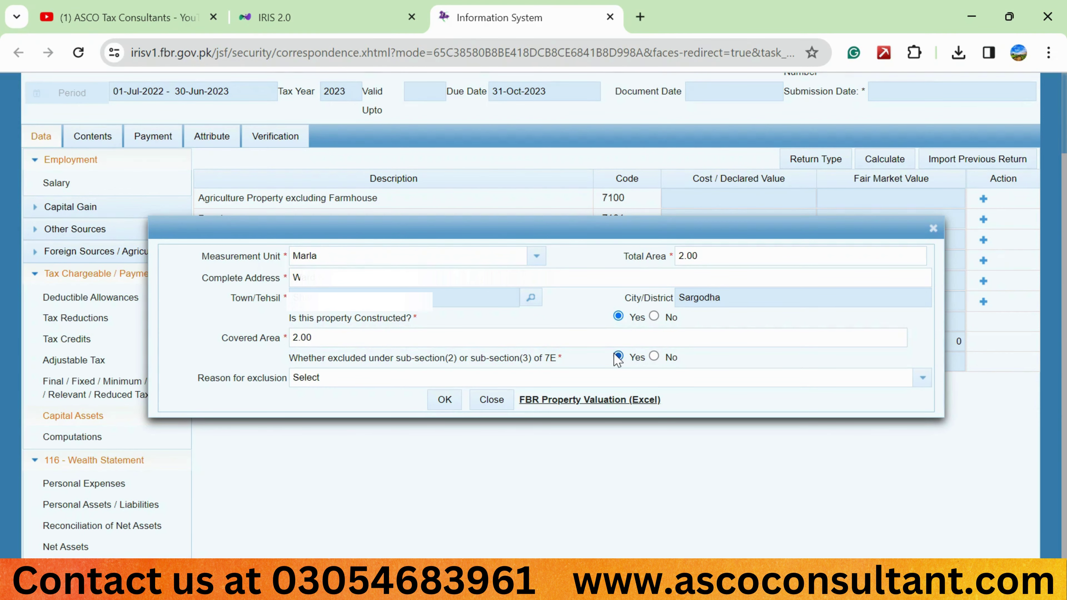
left_click(329, 380)
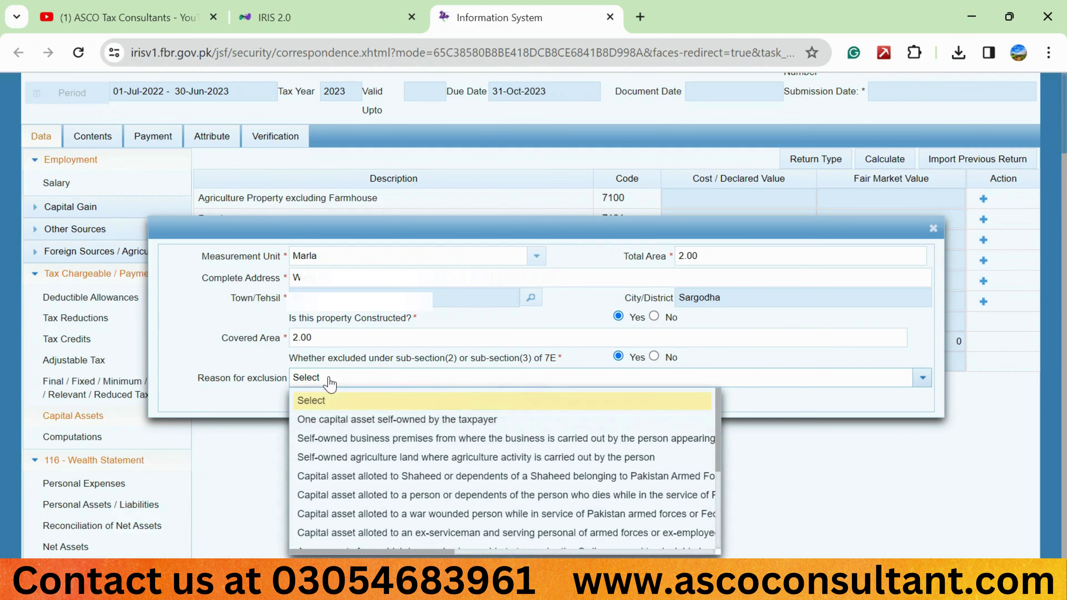
left_click(339, 420)
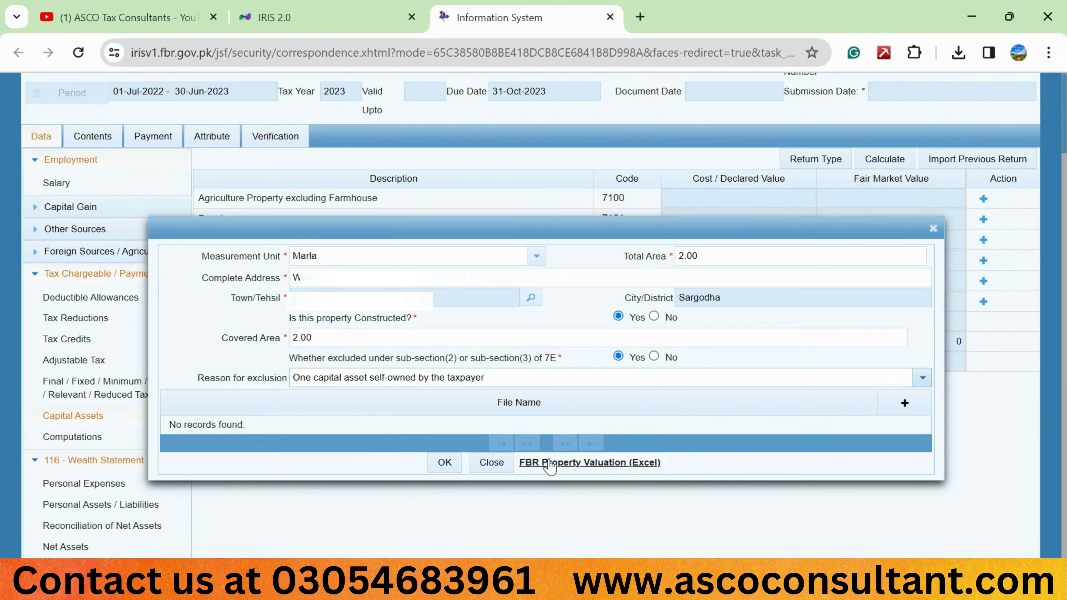
left_click(609, 471)
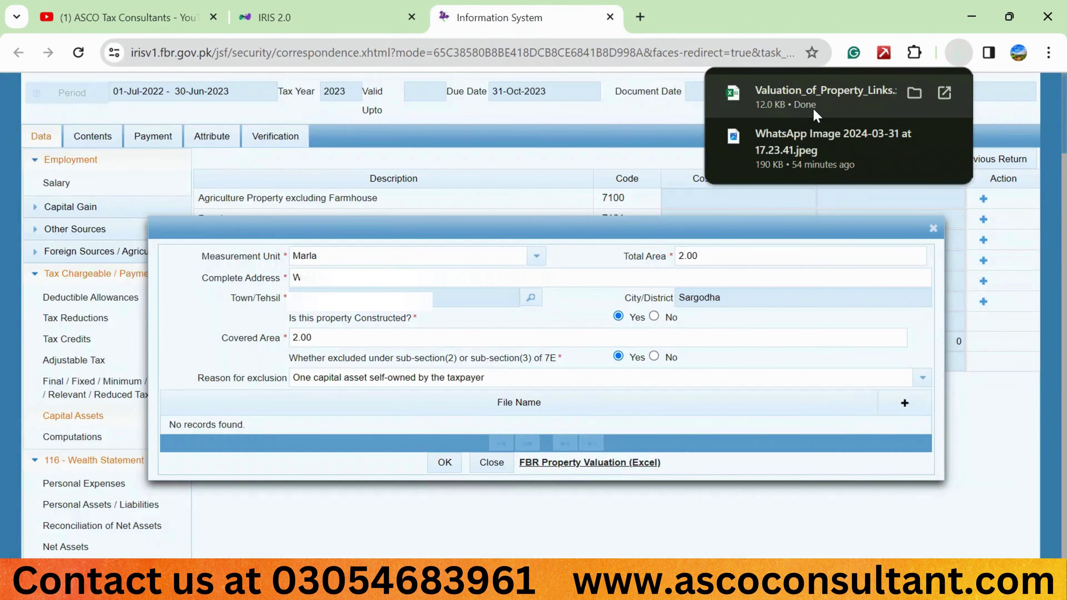
In the downloaded valuation workbook, find Sargodha and follow its valuation link
left_click(813, 109)
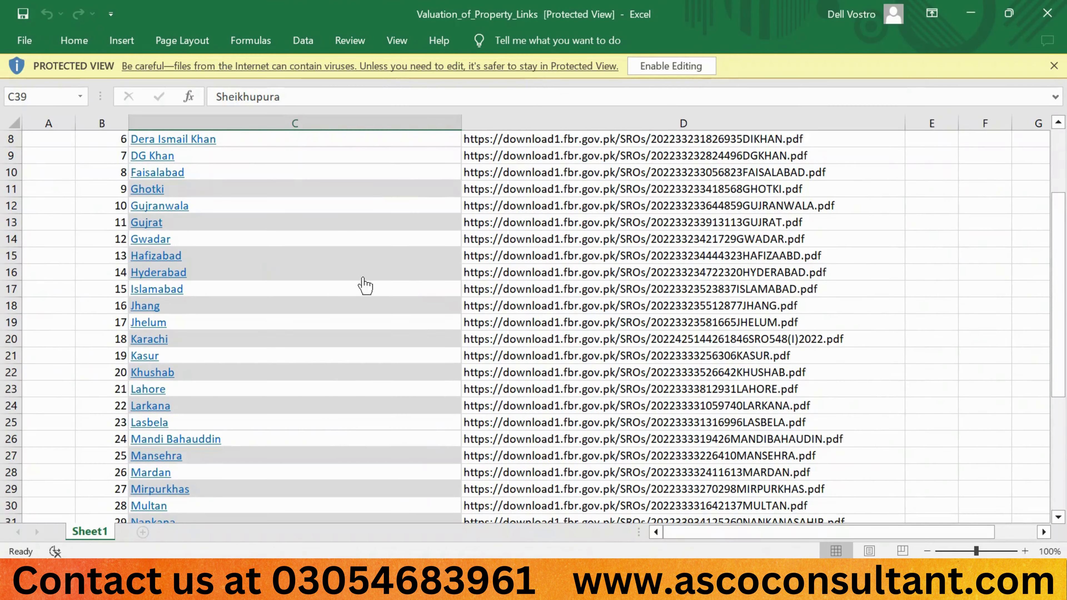
left_click(671, 67)
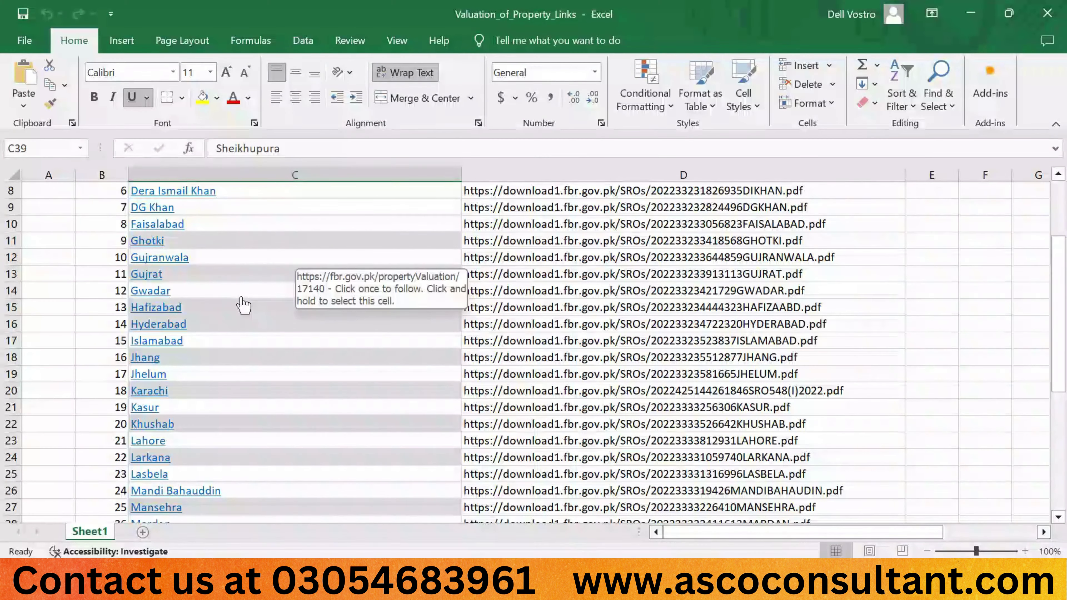
left_click(830, 322)
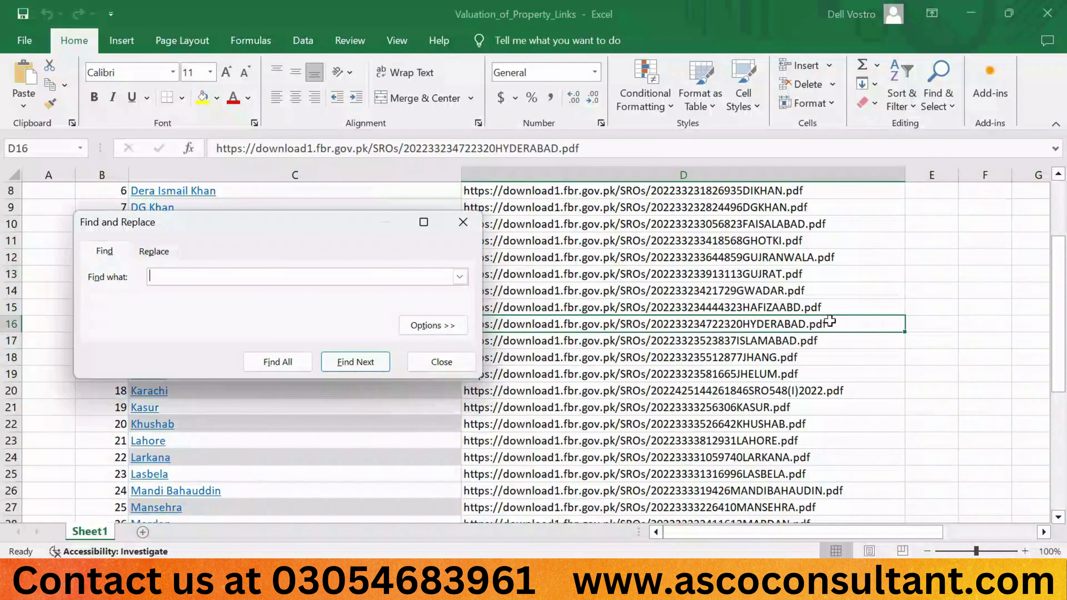
key("Return")
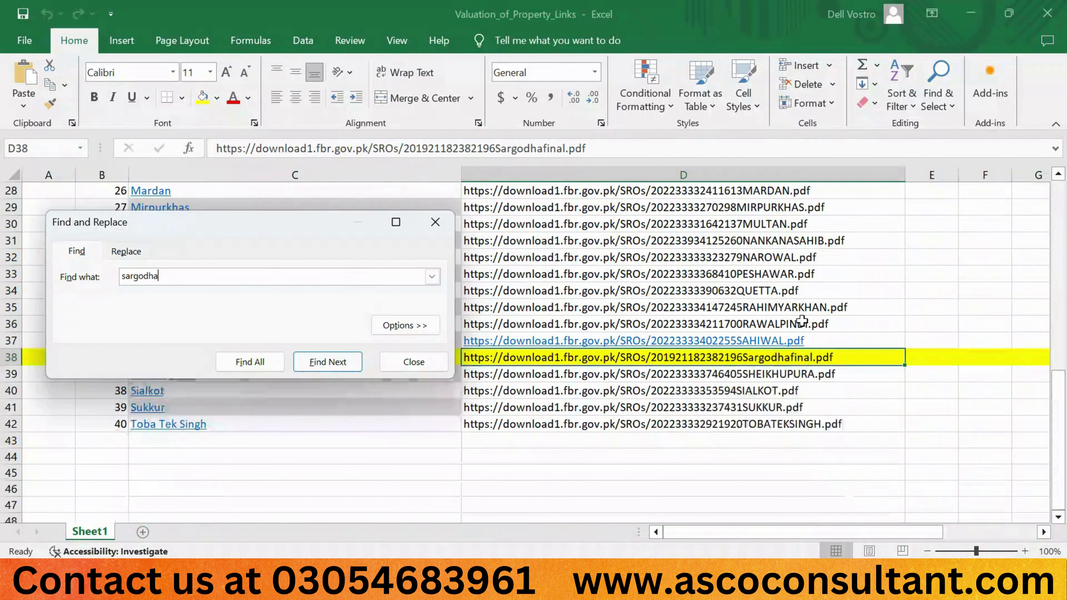
left_click(430, 359)
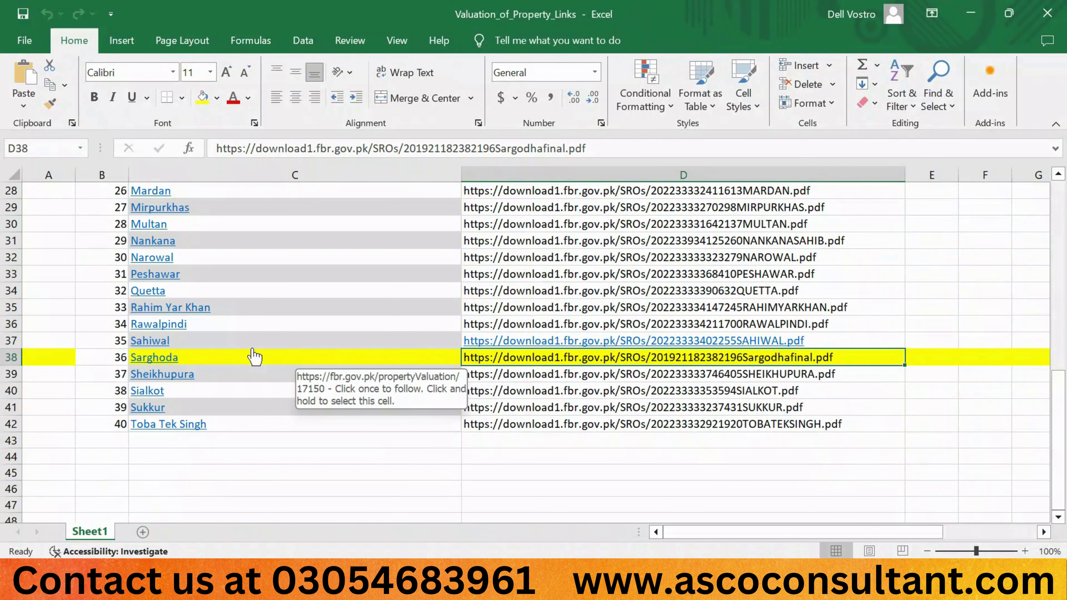
left_click(163, 357)
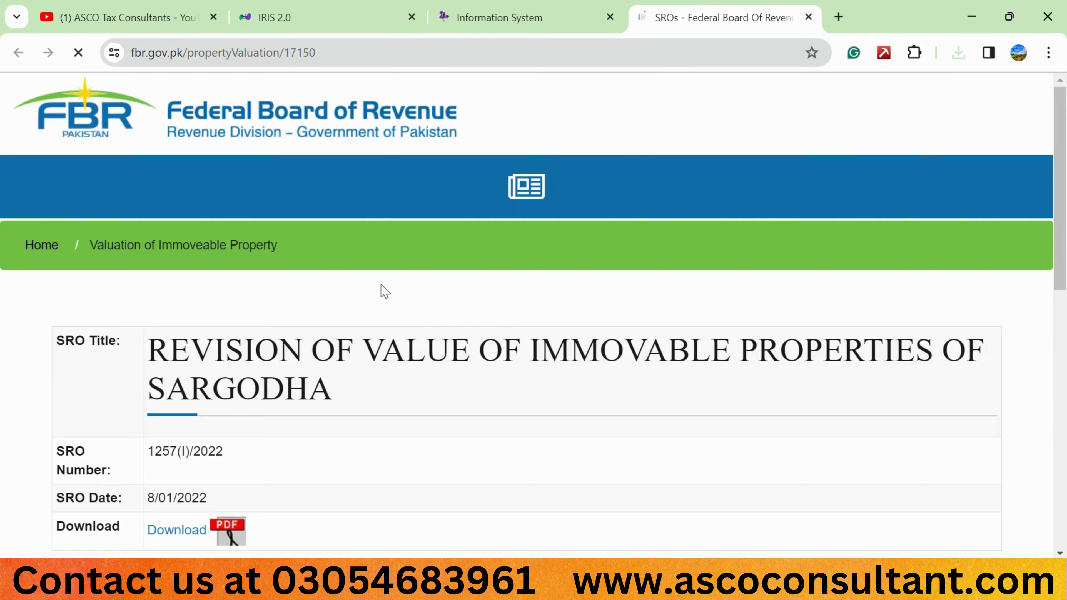
Open the Sargodha valuation SRO PDF, review its per-marla tables, and return to the IRIS tab
scroll(418, 338, "down", 3)
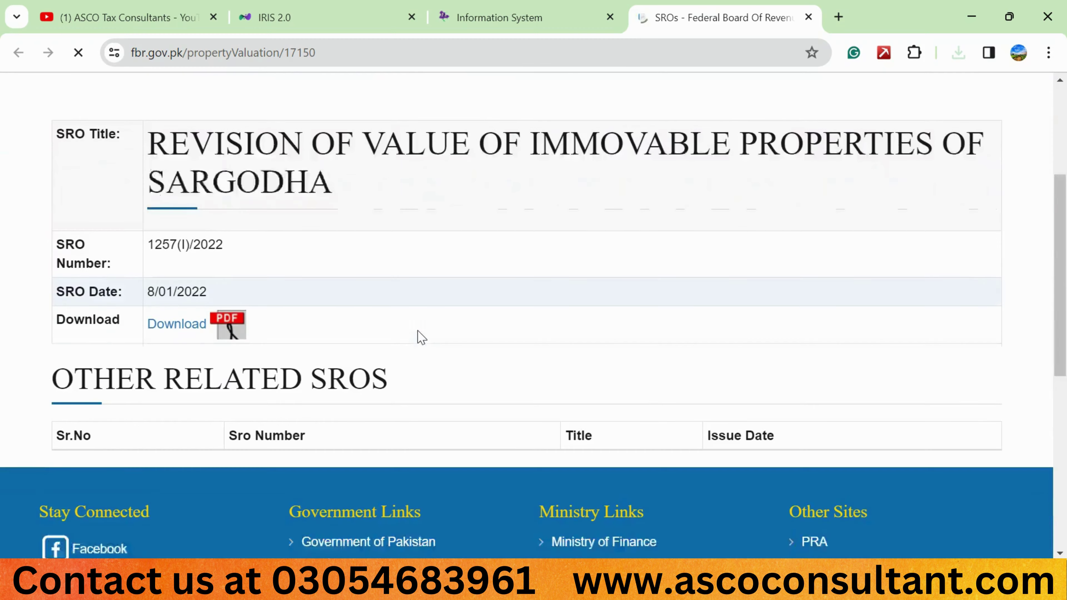
left_click(189, 328)
scroll(601, 341, "down", 8)
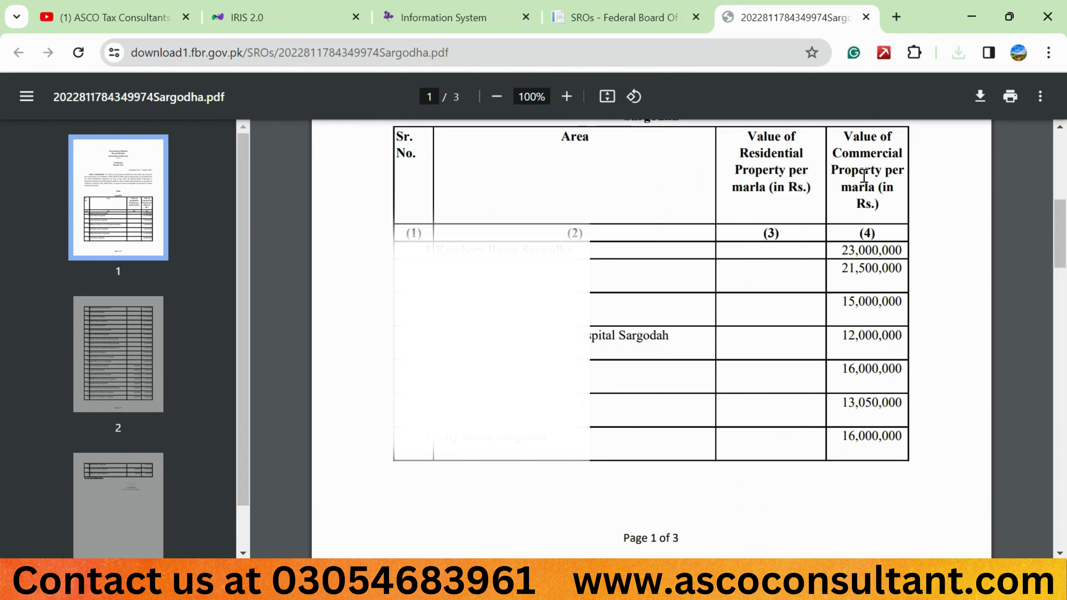
scroll(851, 347, "down", 10)
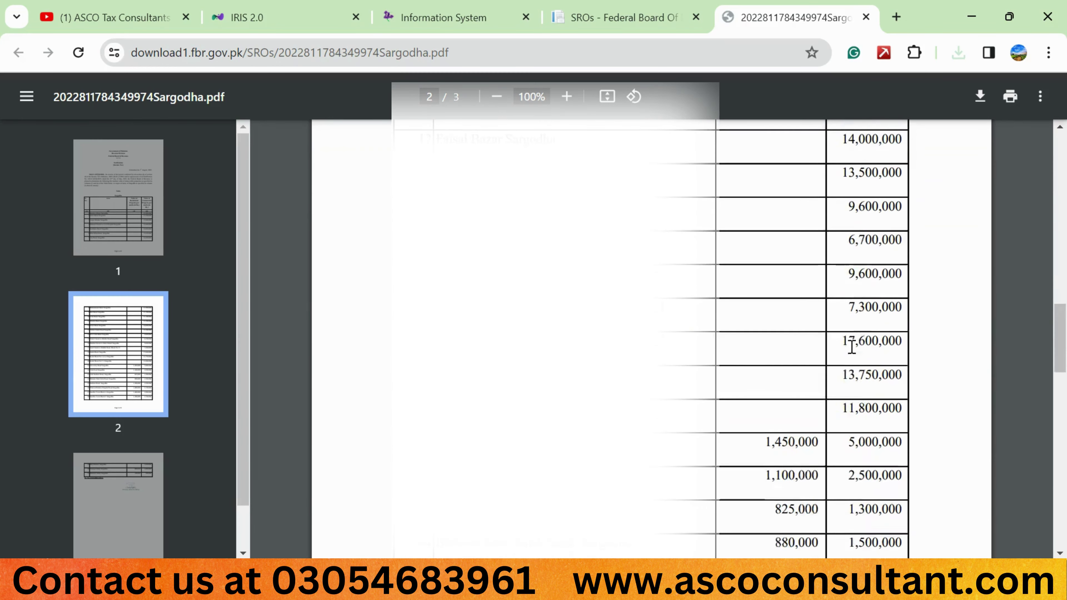
scroll(851, 346, "down", 5)
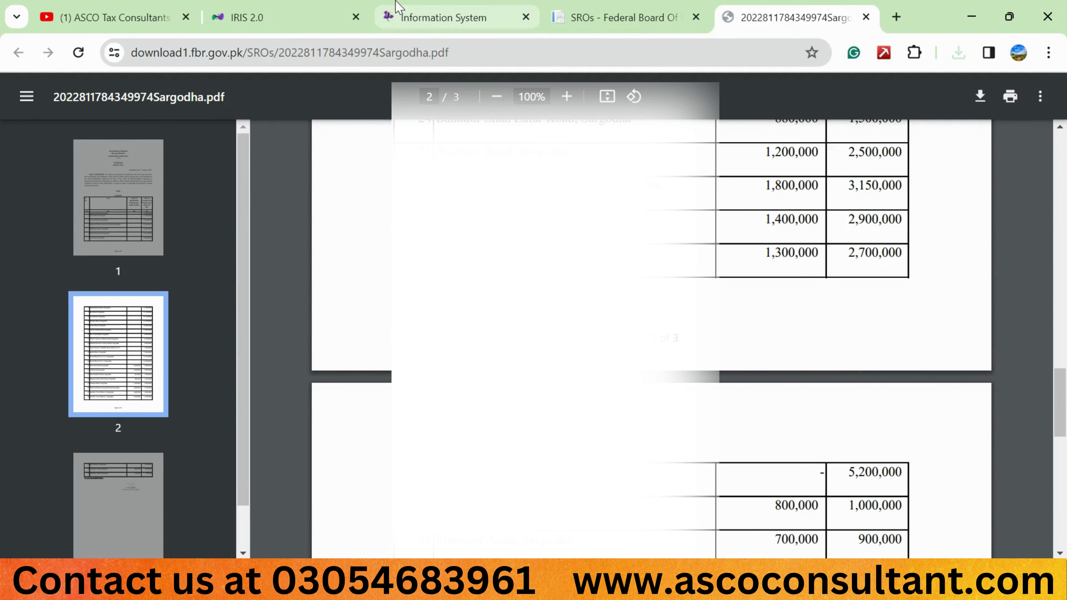
left_click(443, 17)
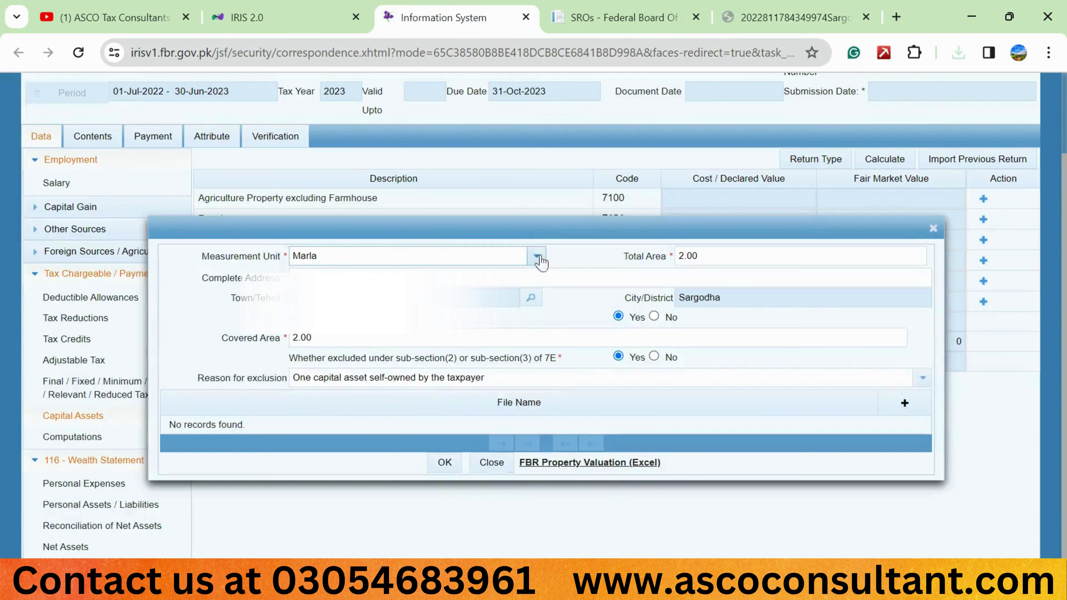
Save the Sargodha property, enter 625,000 as its cost, and recalculate to a 950,000 total
left_click(445, 462)
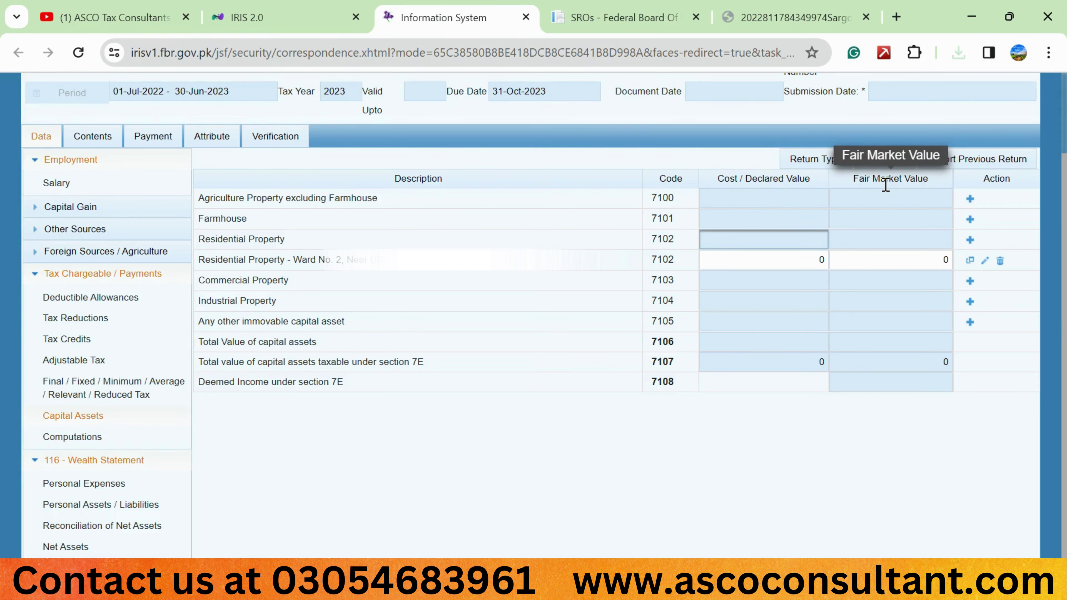
left_click(808, 265)
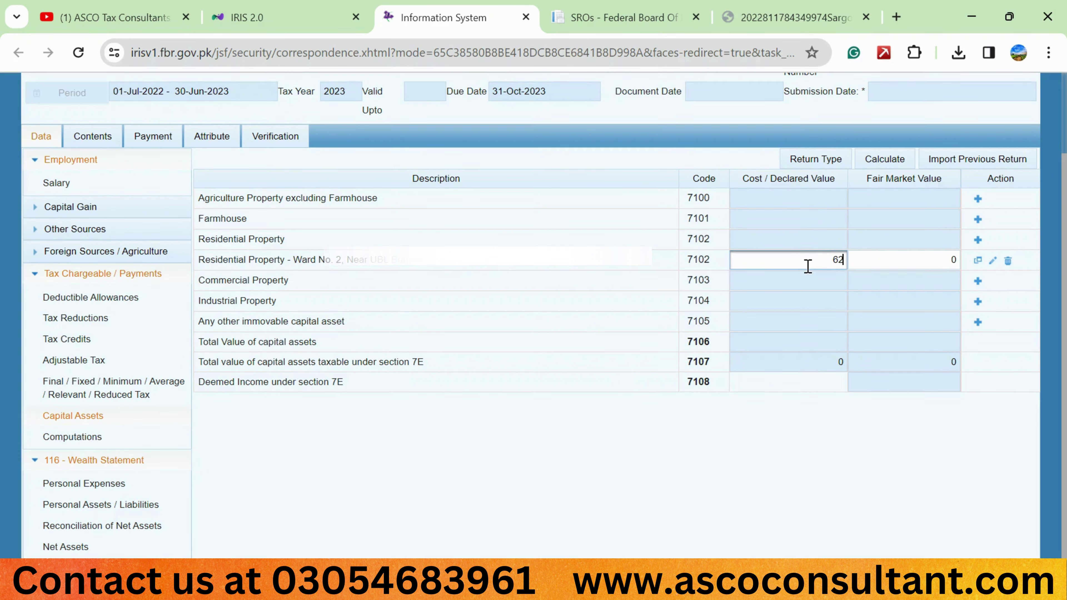
type("625,000")
key("Tab")
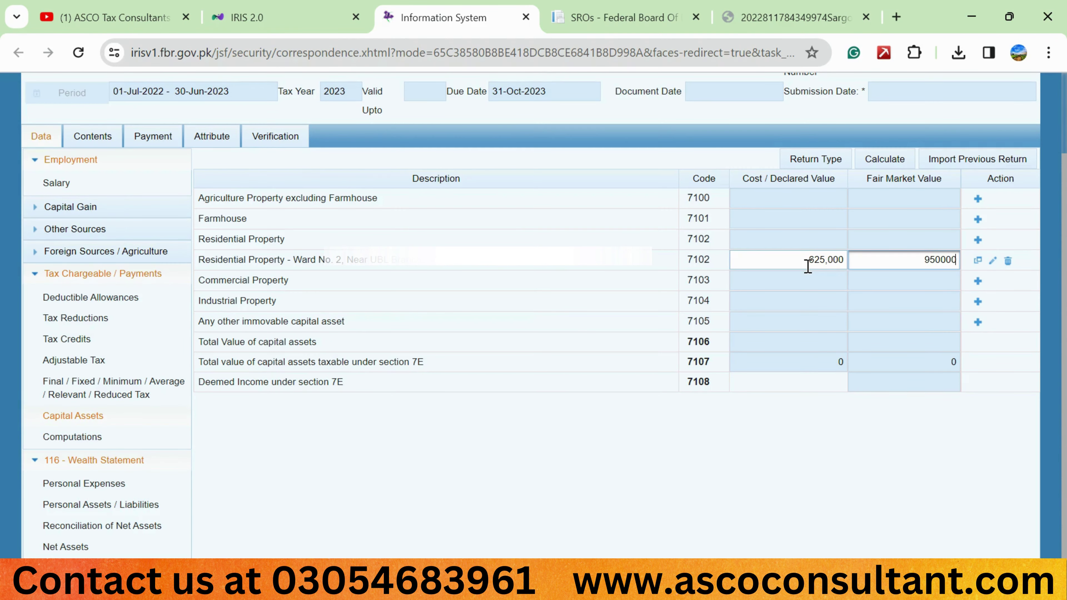
left_click(887, 159)
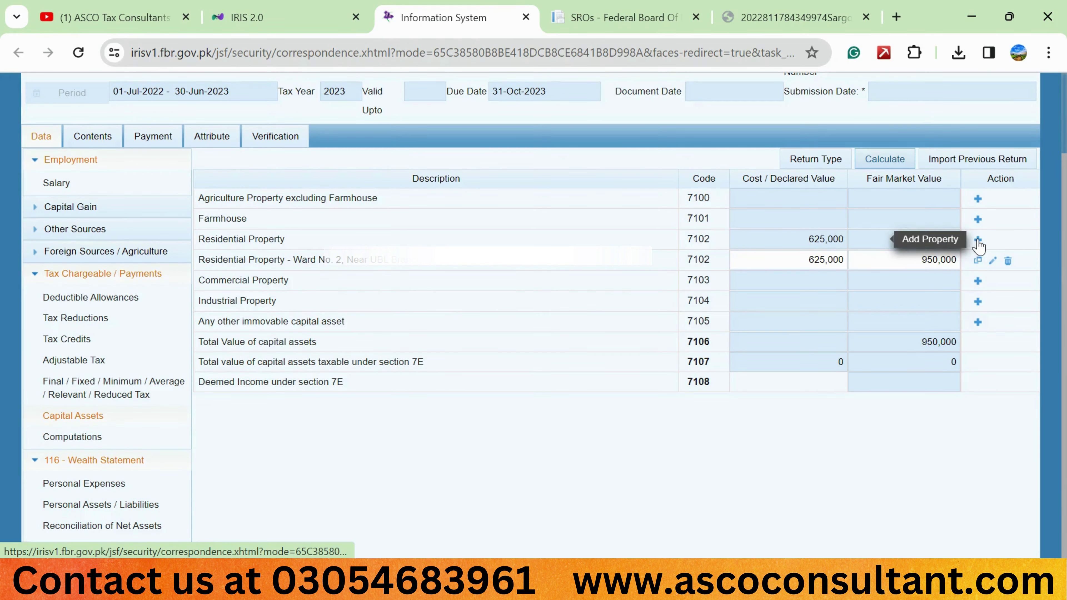
Add another residential property measured in square yards with 250 total area, and begin its address
left_click(978, 239)
left_click(537, 256)
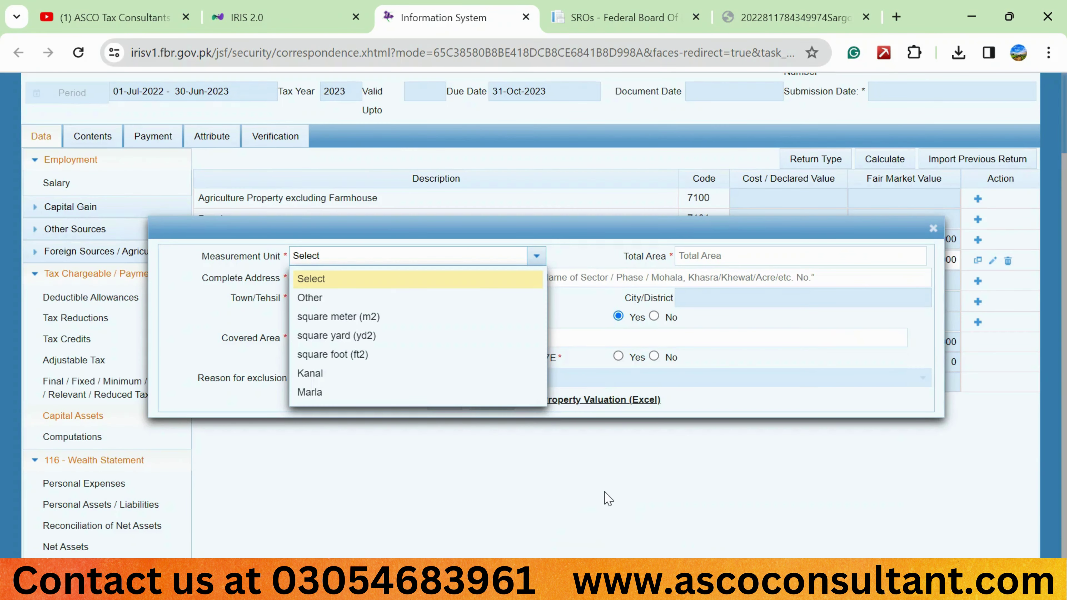
left_click(374, 335)
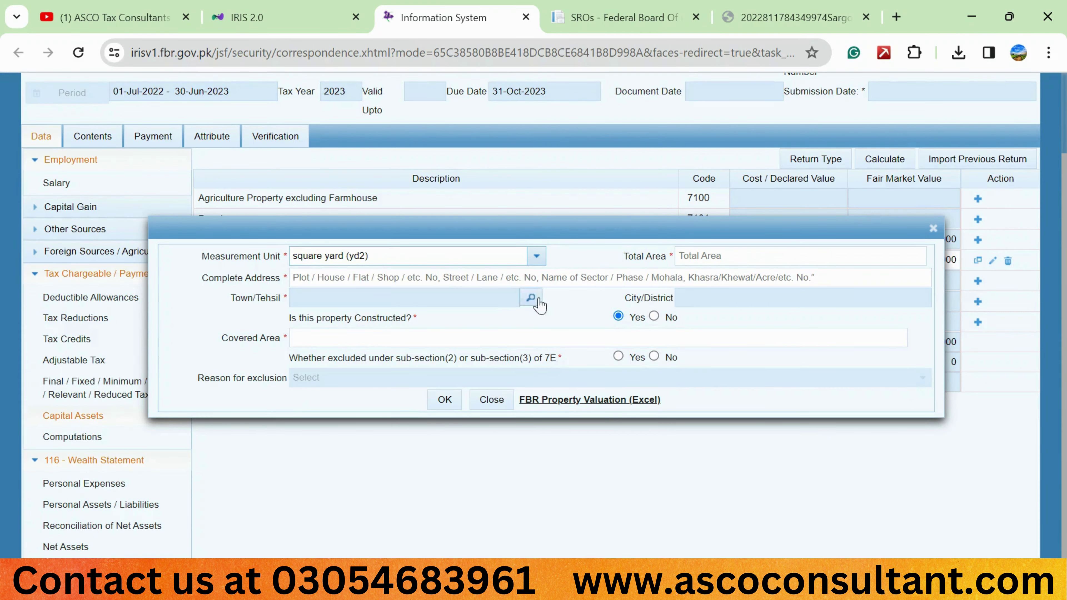
left_click(689, 257)
type("250")
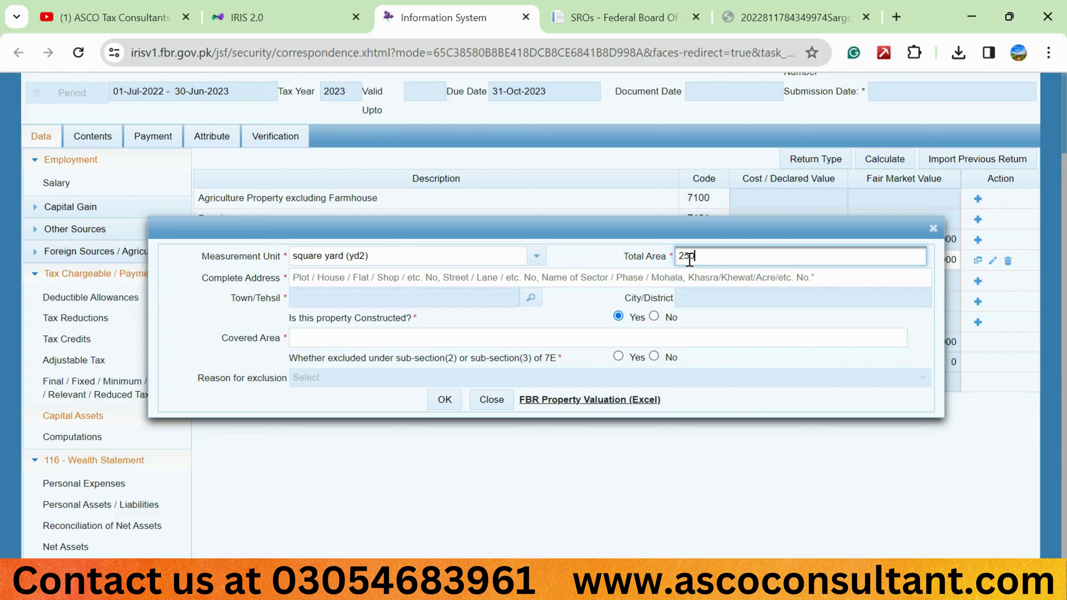
left_click(494, 282)
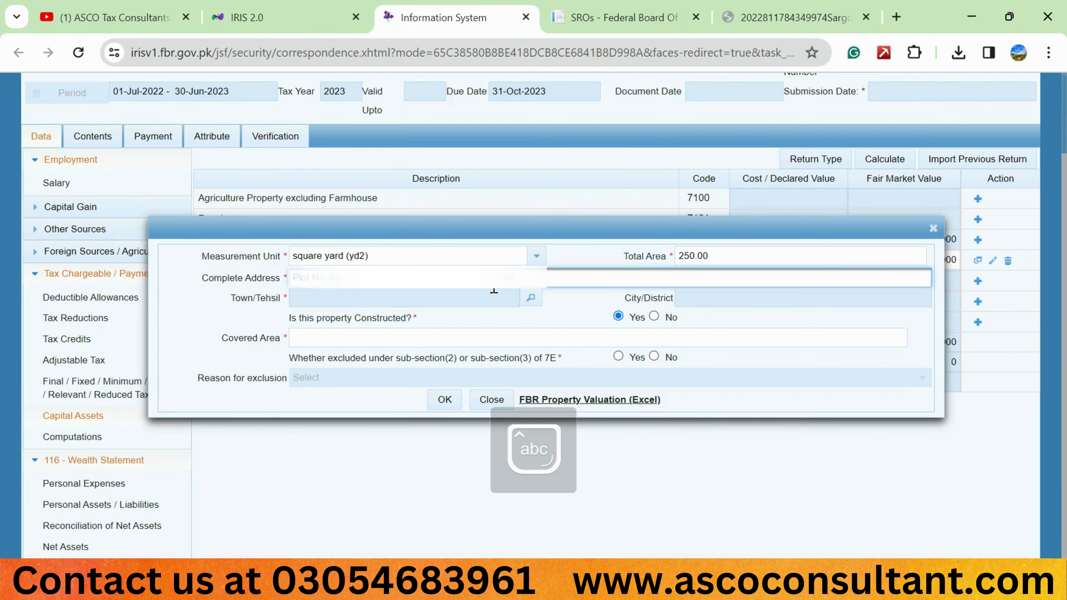
Search towns for 'karachi' and select Karachi East as the town
left_click(531, 298)
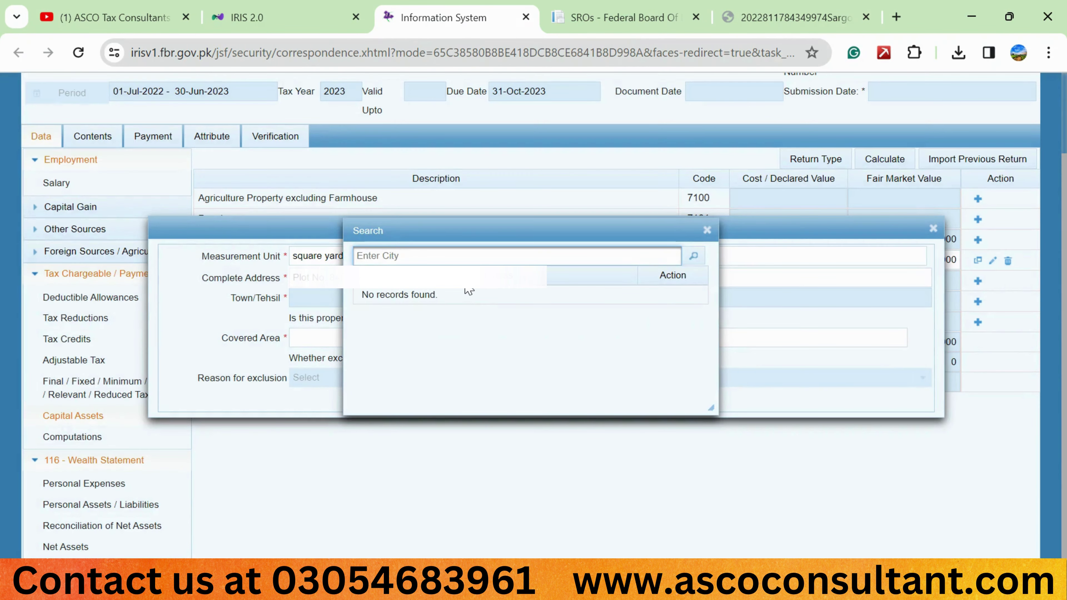
type("karachi")
key("Return")
scroll(496, 359, "down", 3)
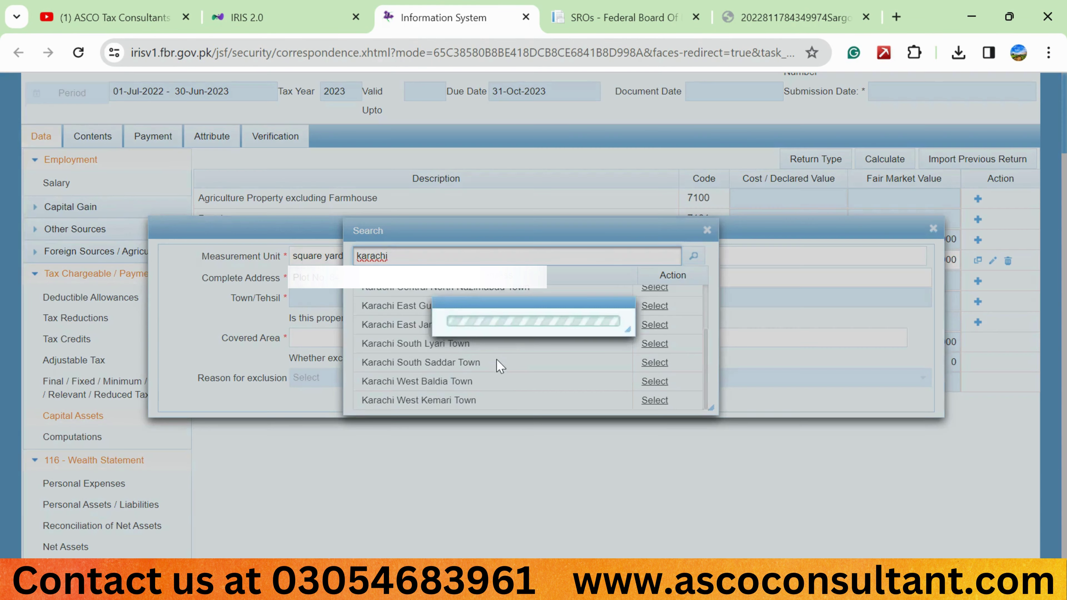
scroll(496, 359, "down", 3)
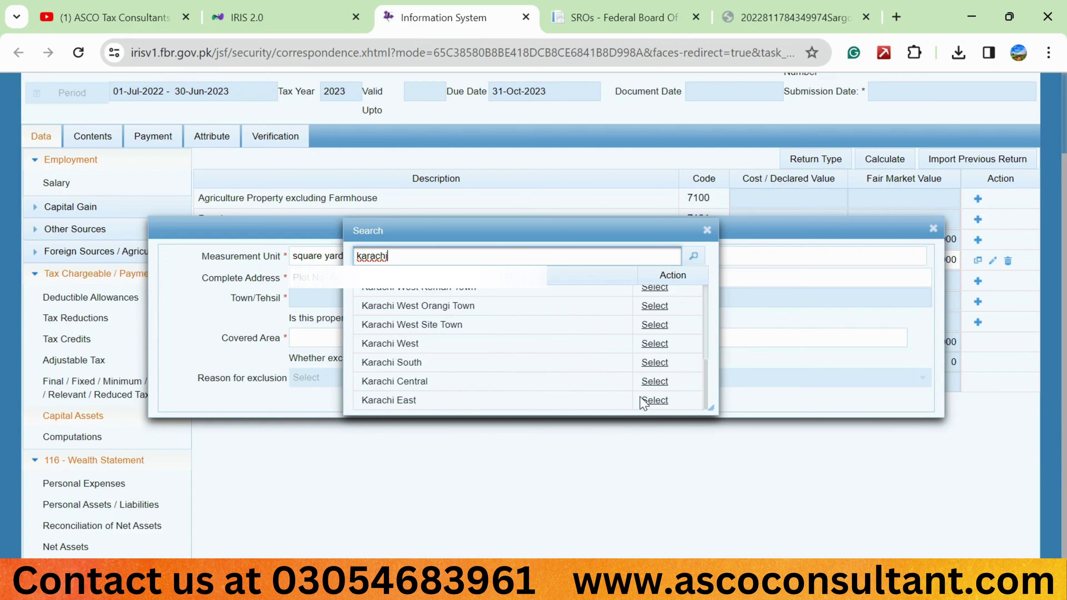
left_click(654, 400)
Mark it not constructed, 7E-excluded as one self-owned capital asset, and save the property
left_click(413, 339)
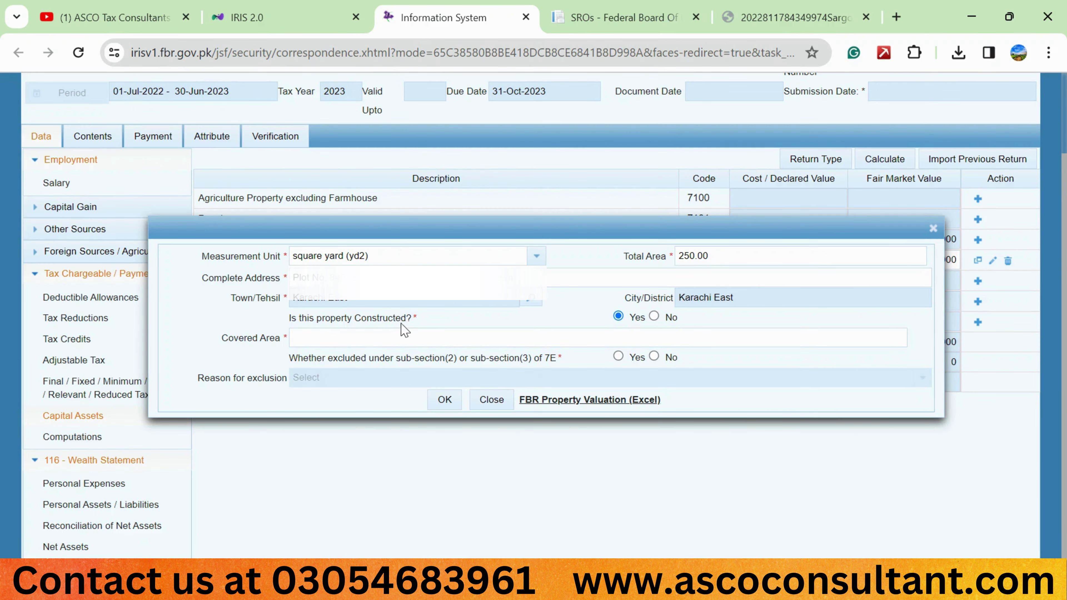
left_click(655, 318)
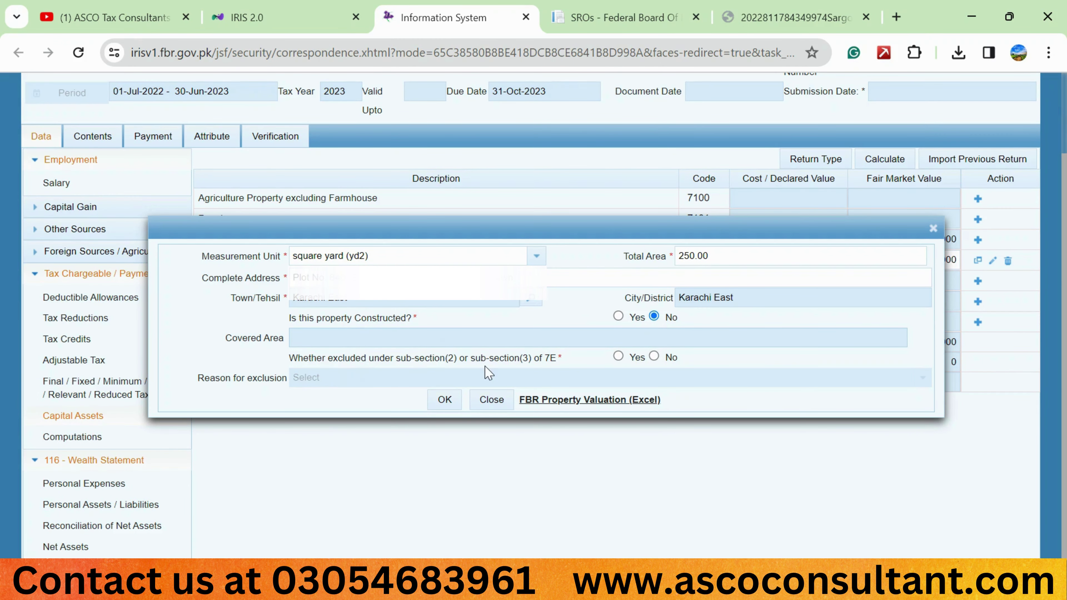
left_click(619, 357)
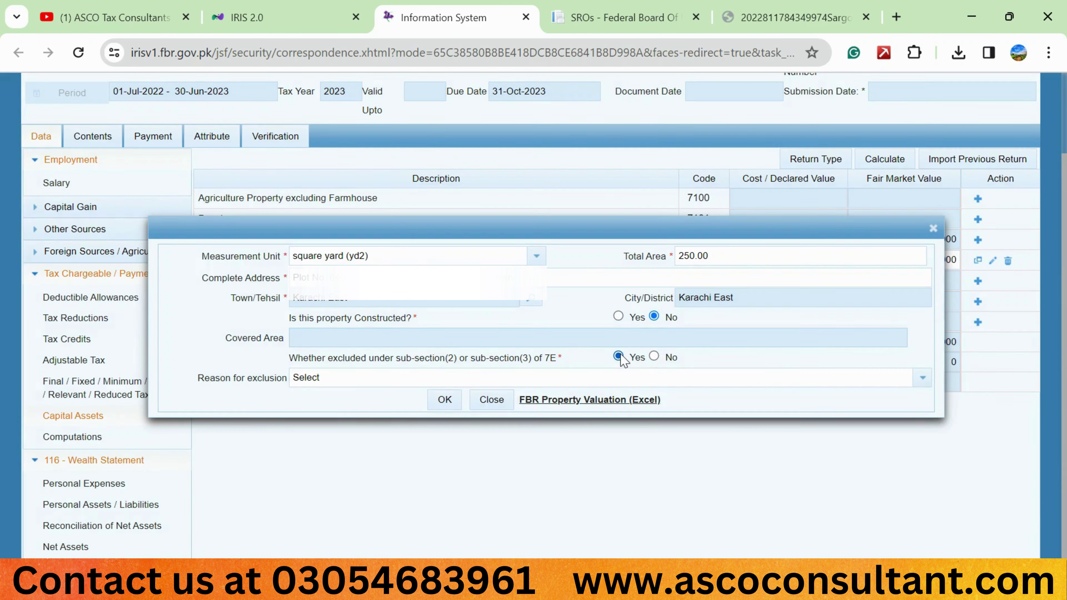
left_click(468, 378)
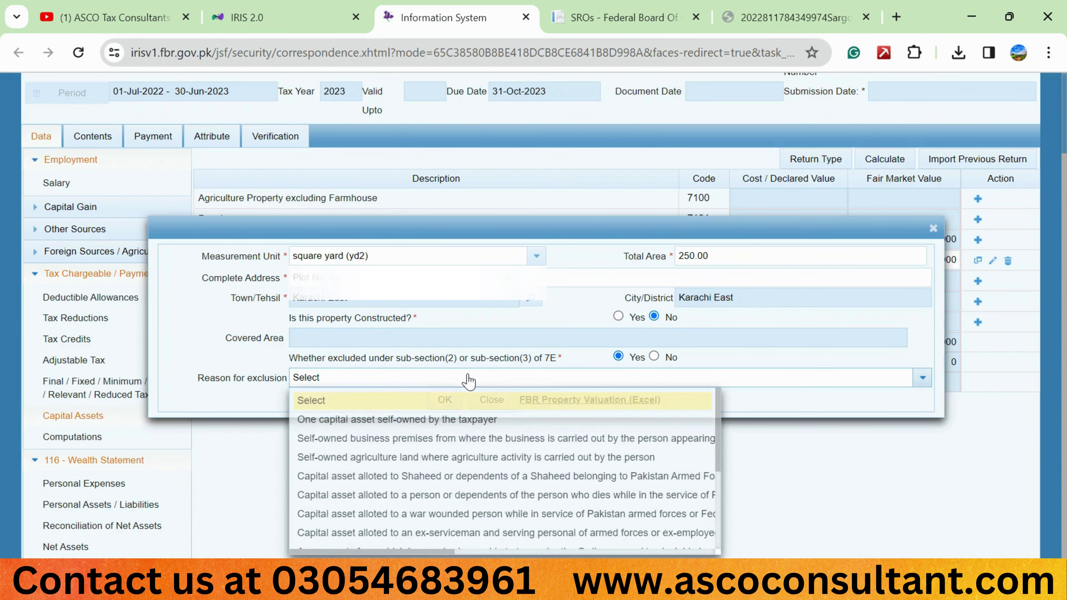
left_click(407, 418)
left_click(444, 462)
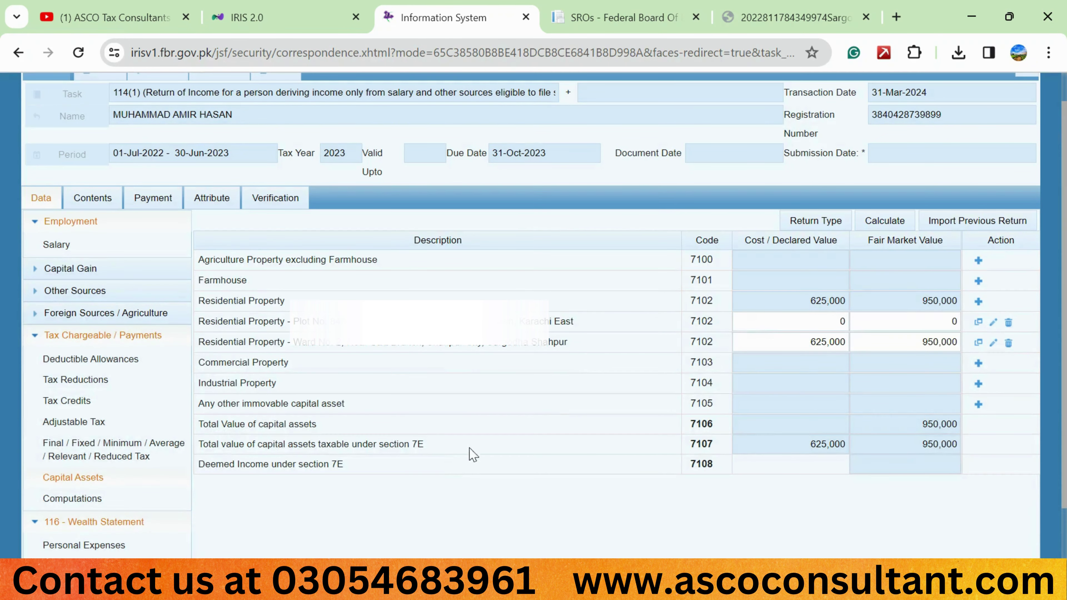
Copy 11,250,000 from Personal Assets / Liabilities and paste it as the Karachi East property's cost
left_click(892, 221)
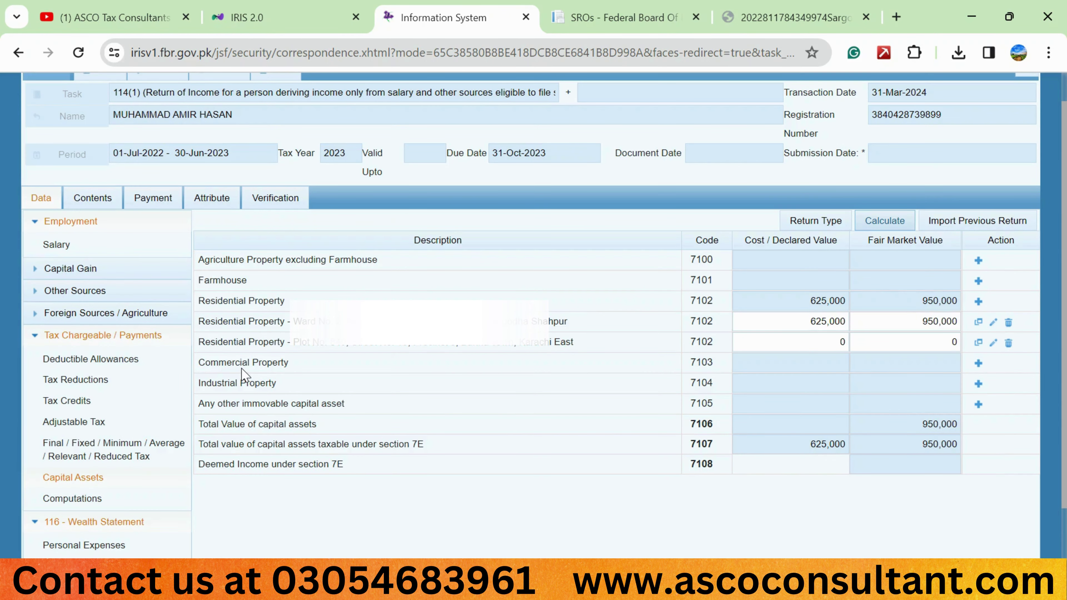
scroll(143, 481, "down", 1)
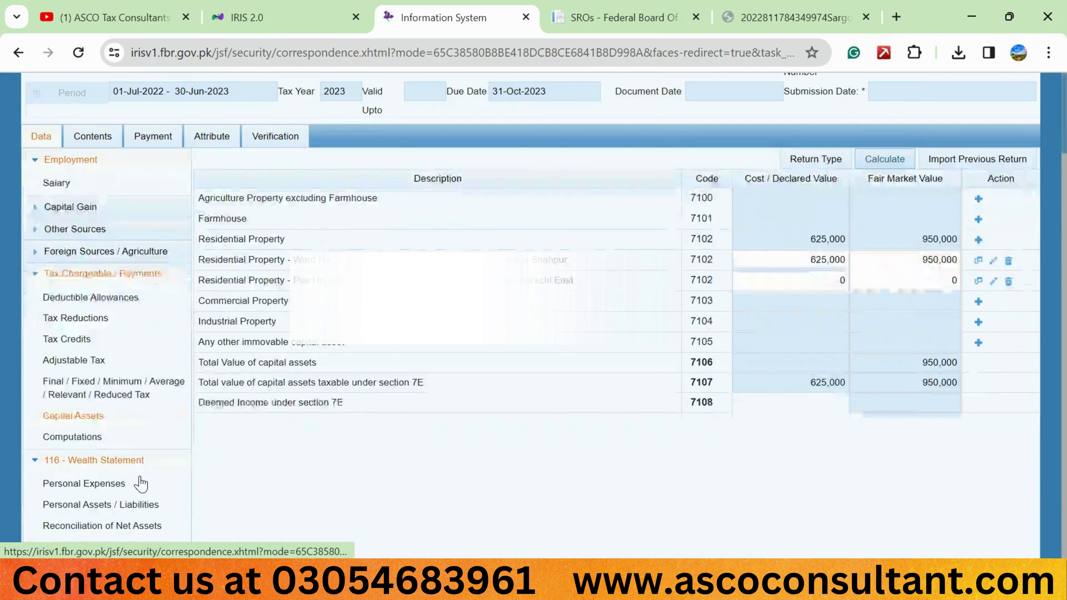
left_click(115, 502)
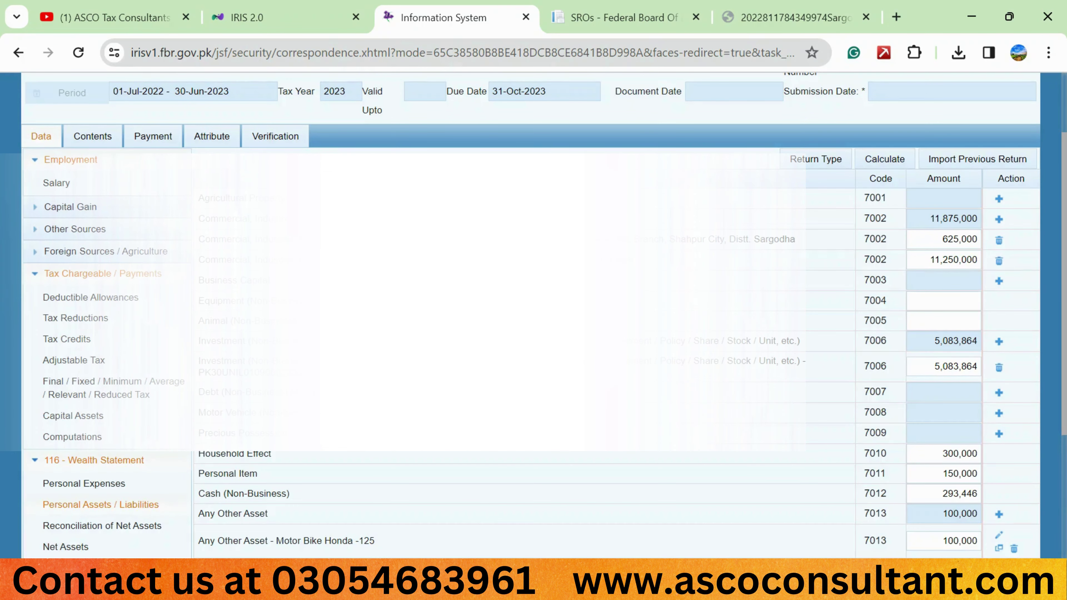
double_click(938, 256)
key("ctrl+c")
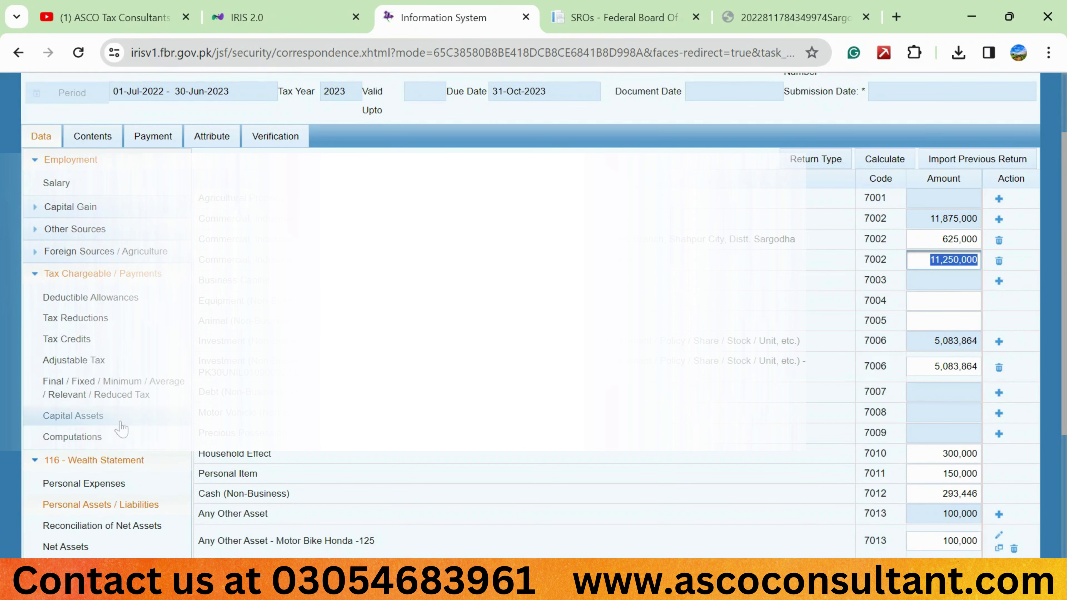
left_click(72, 415)
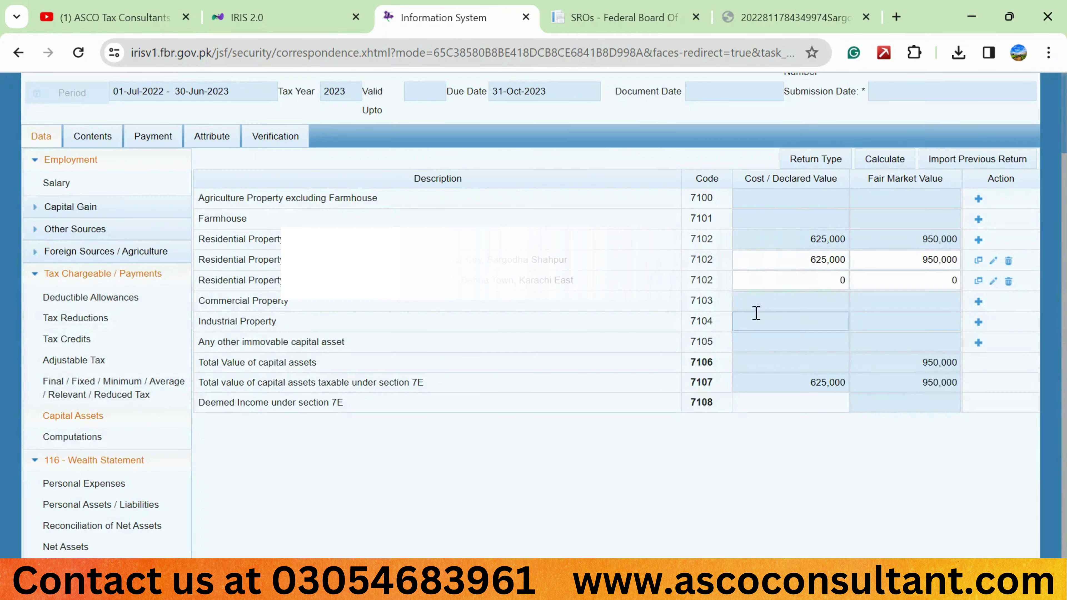
left_click(807, 276)
key("ctrl+v")
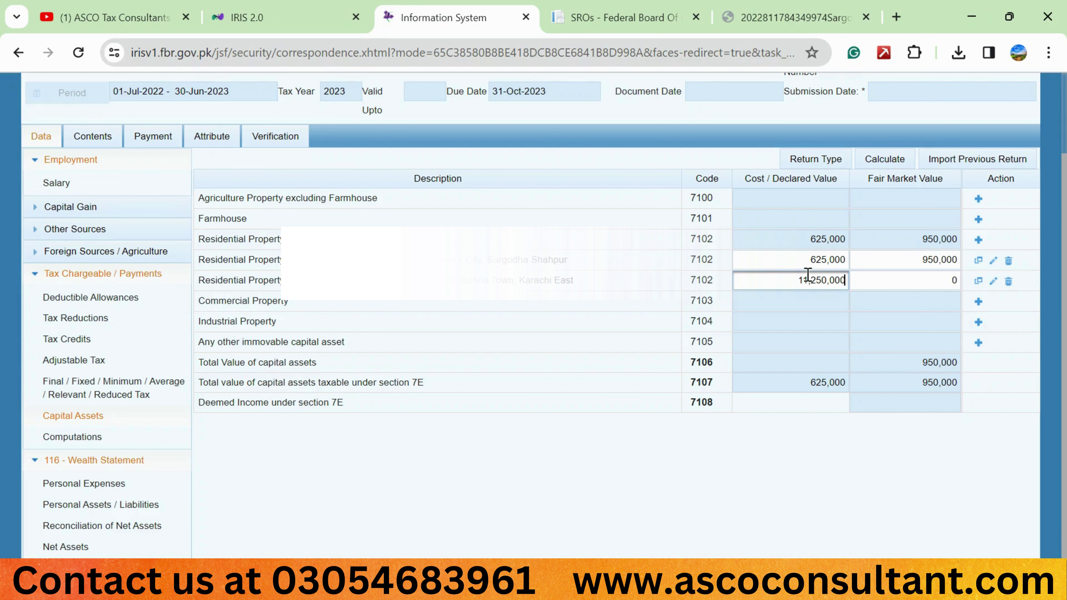
key("Tab")
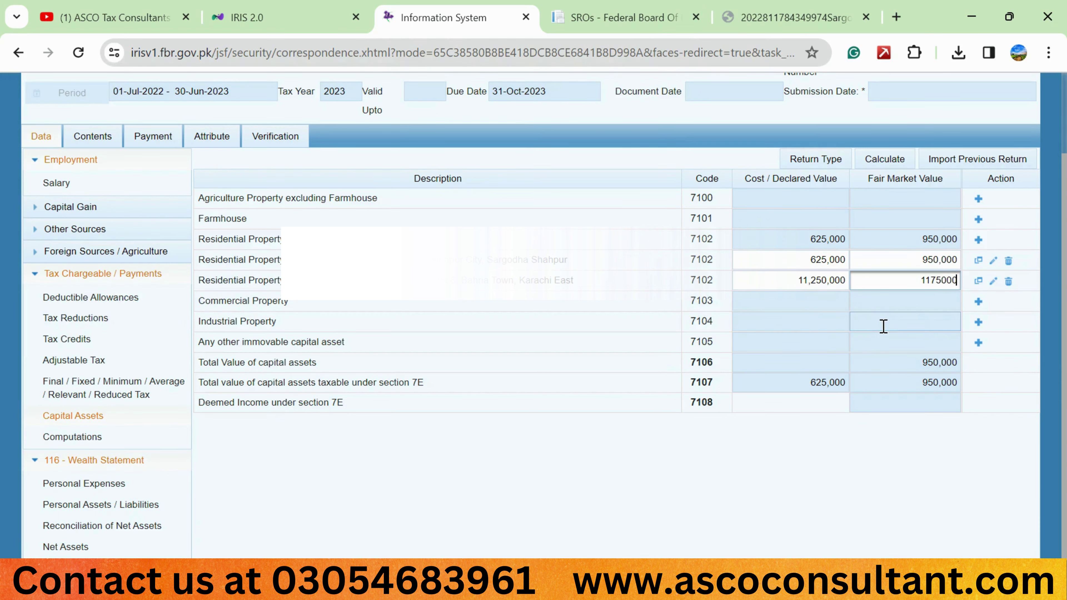
Recalculate capital assets to 11,875,000 cost and 12,700,000 fair value, and check Personal Assets
left_click(885, 161)
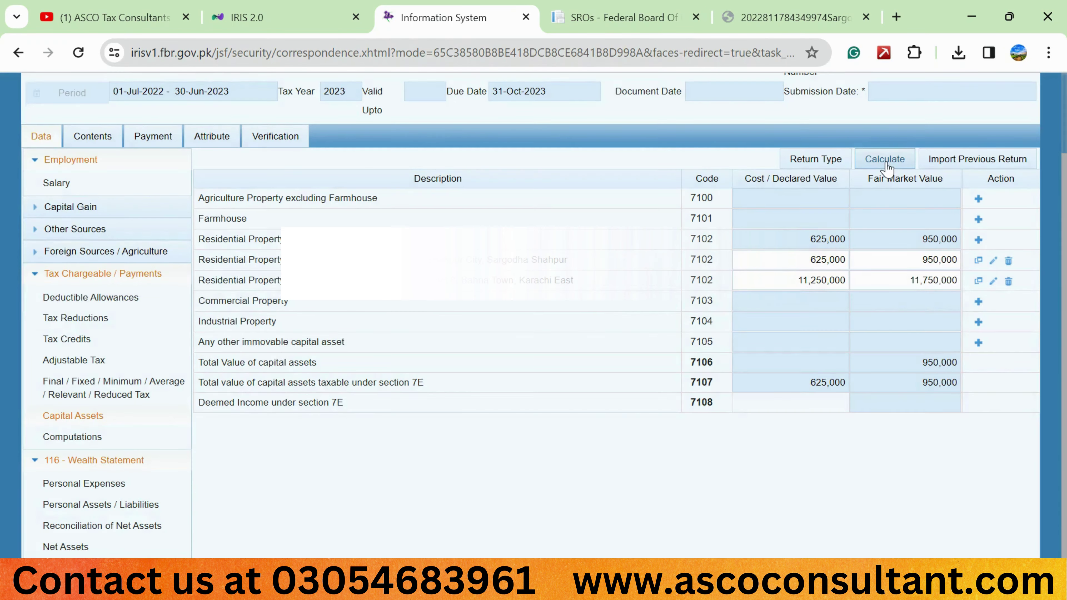
left_click(886, 166)
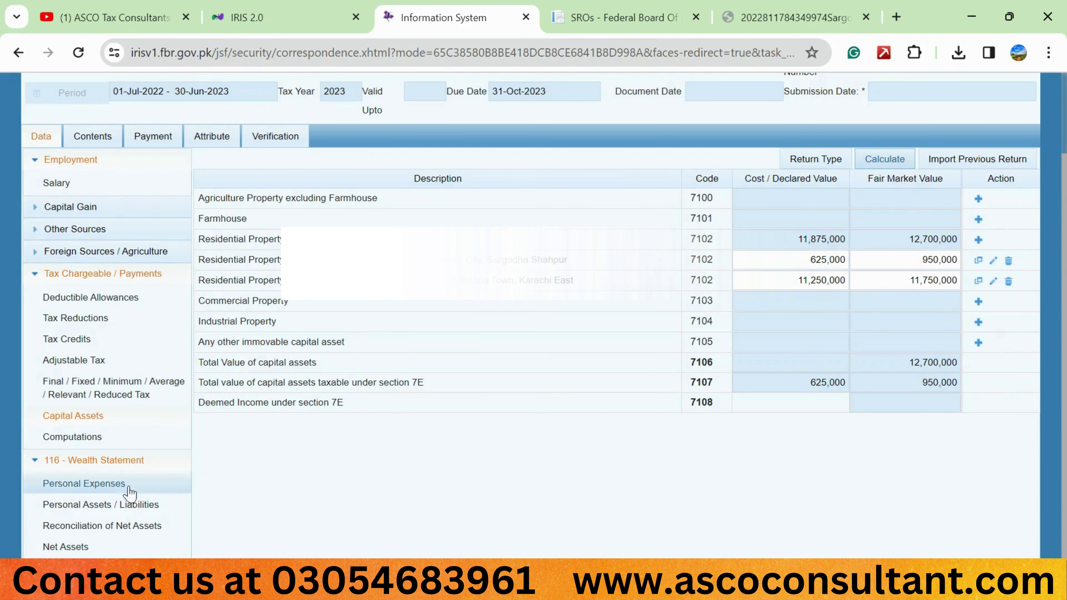
left_click(118, 505)
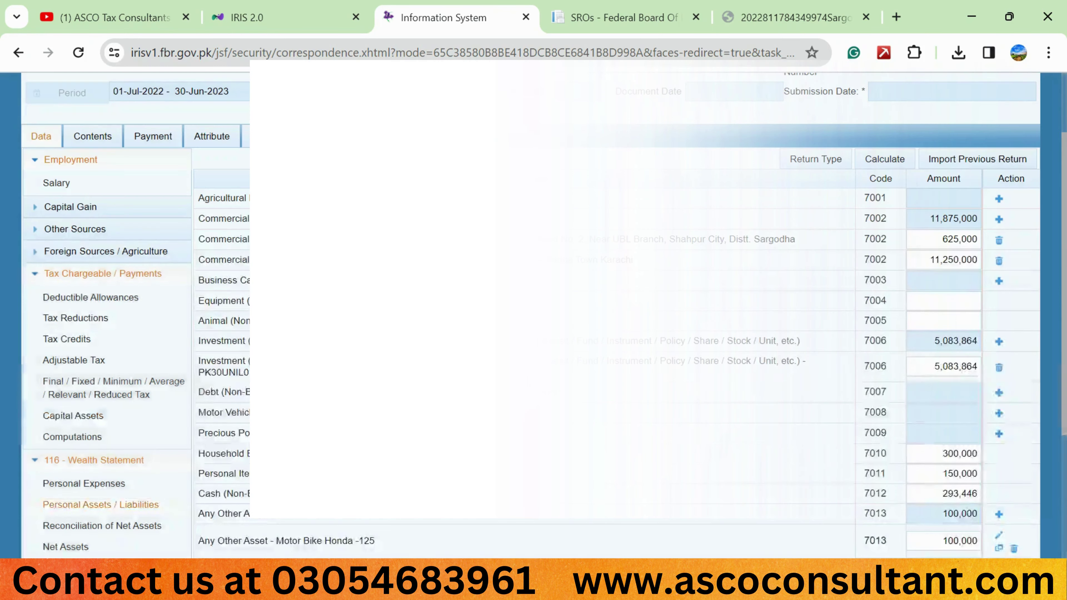
scroll(114, 294, "down", 4)
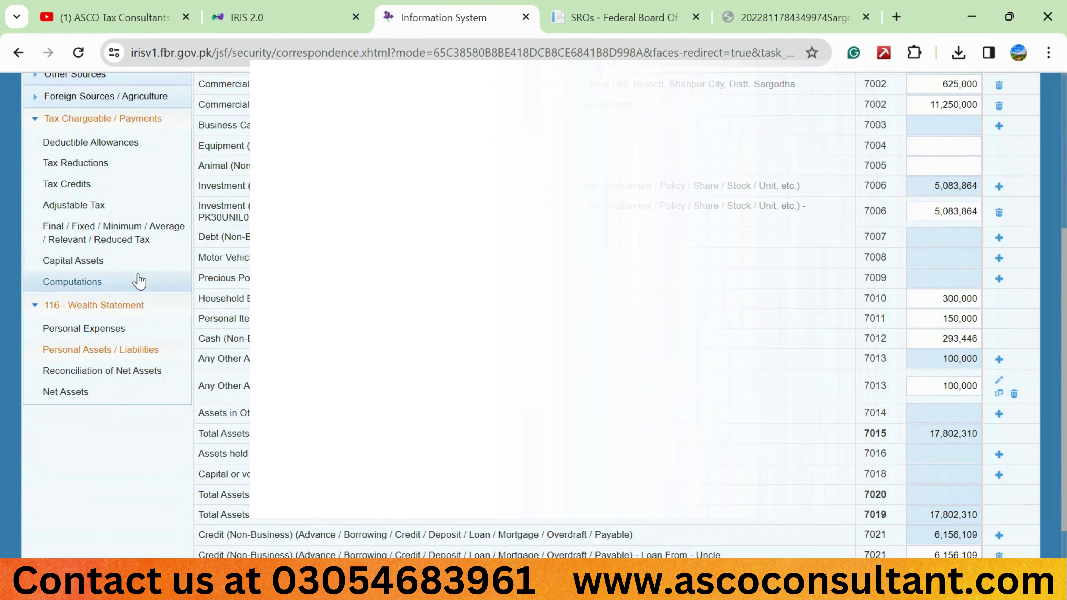
left_click(108, 262)
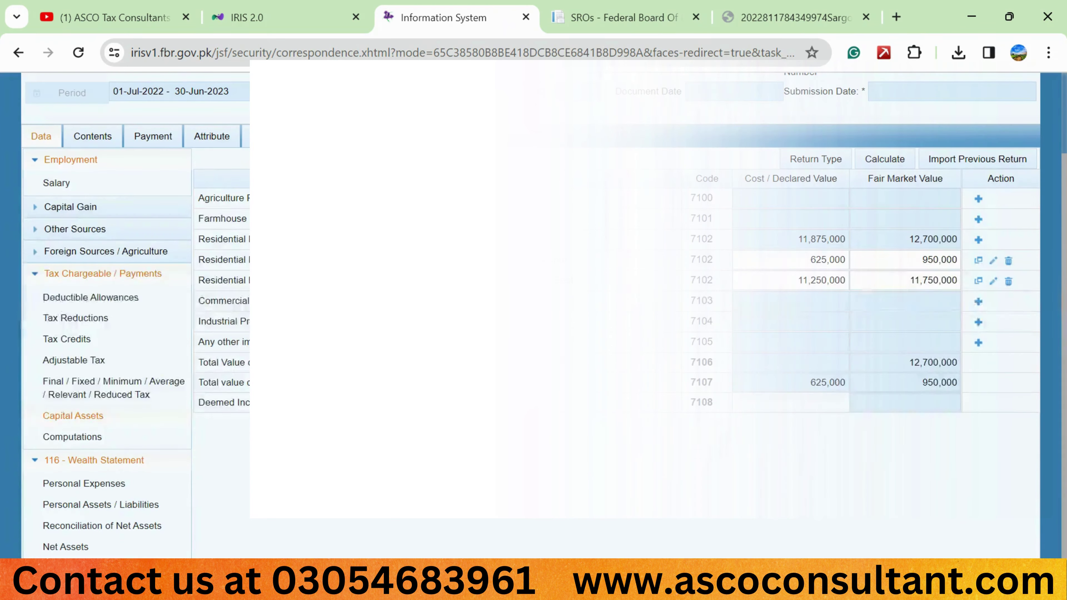
Confirm Reconciliation of Net Assets shows 0 unreconciled, review expenses and computations, then reach Verification
left_click(74, 528)
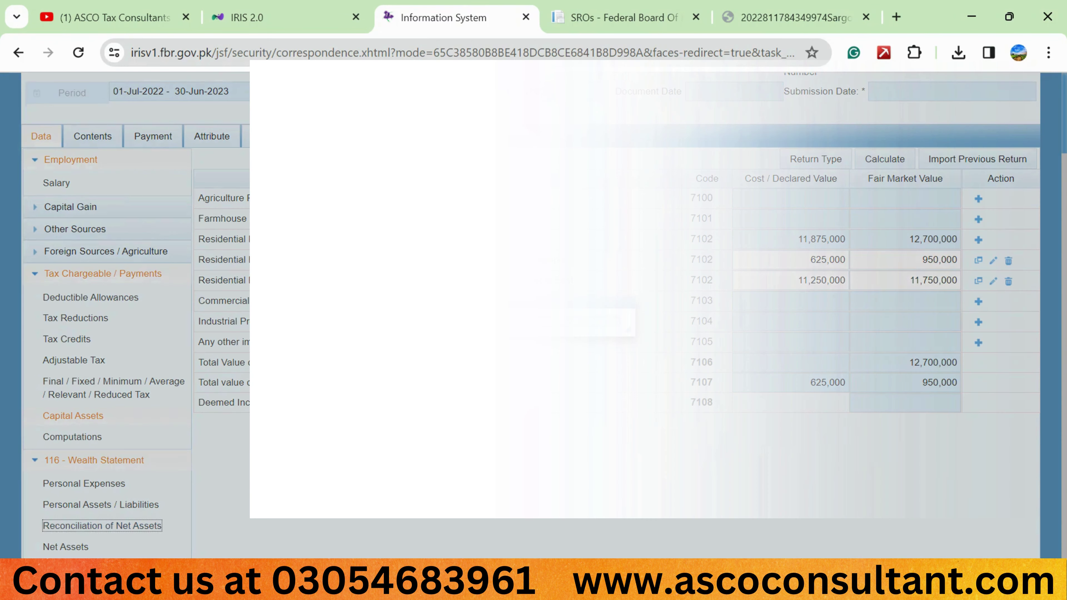
scroll(590, 418, "down", 1)
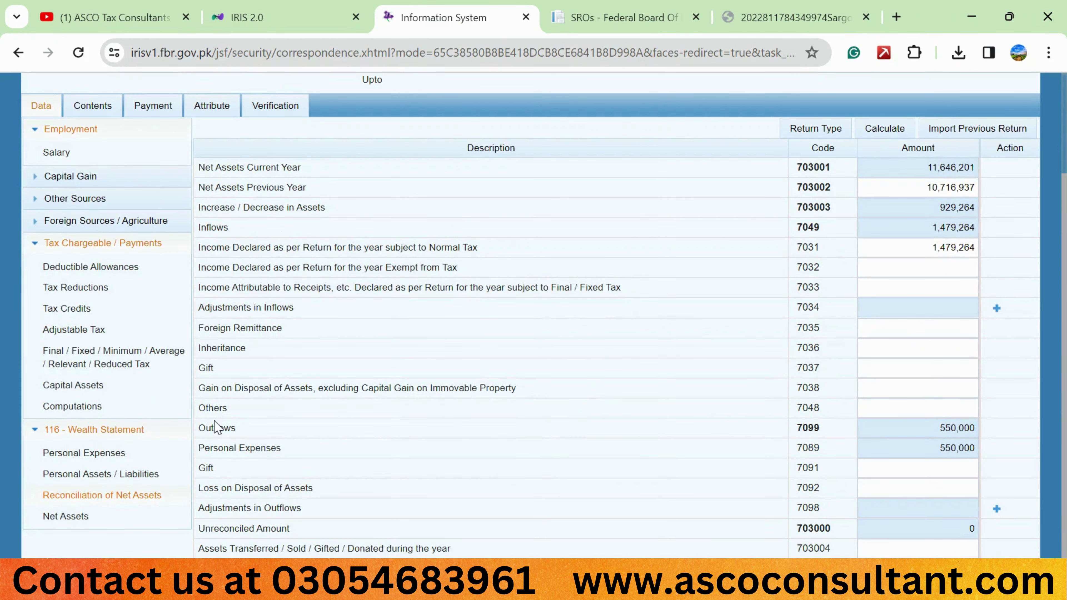
left_click(88, 454)
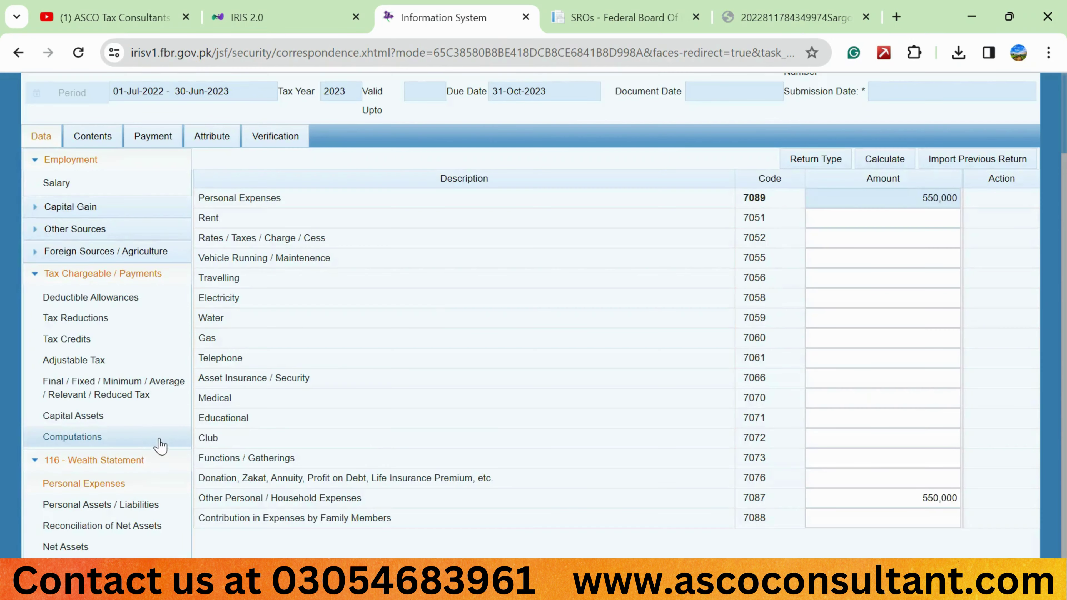
left_click(132, 441)
scroll(405, 418, "down", 2)
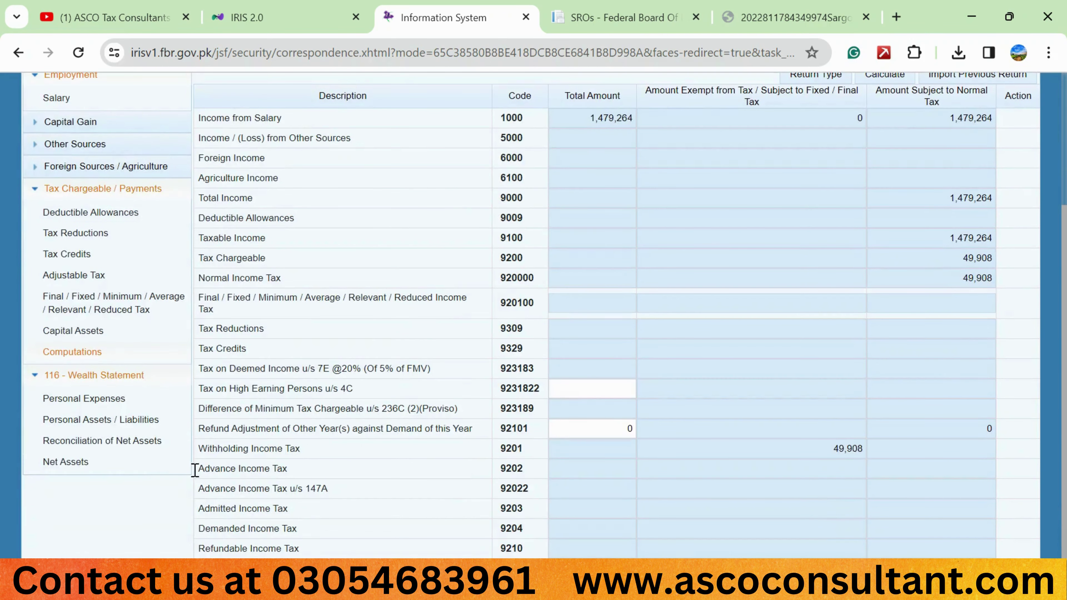
left_click(101, 441)
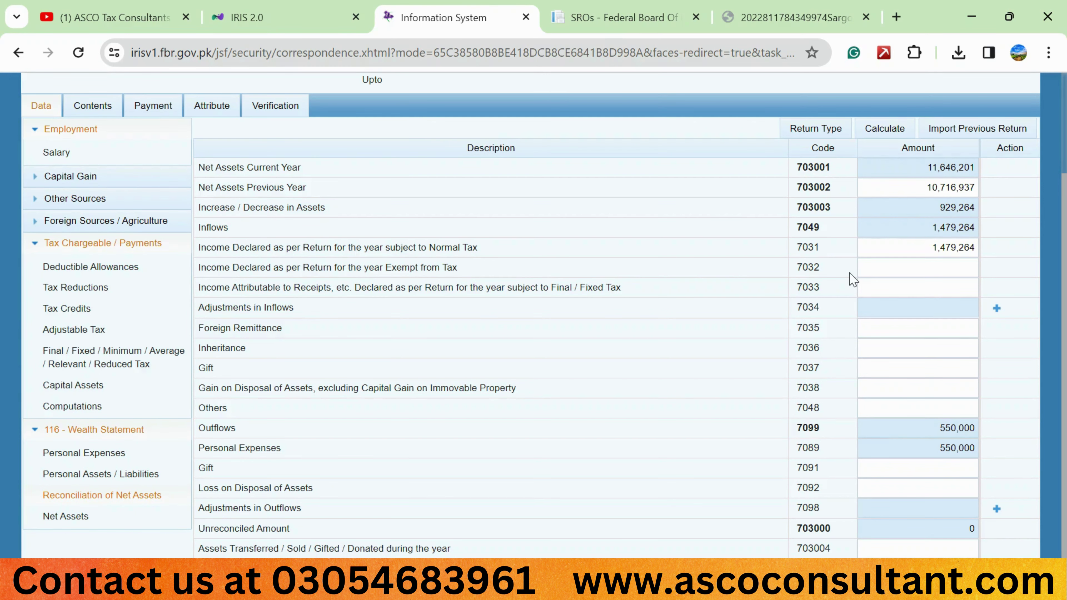
left_click(275, 106)
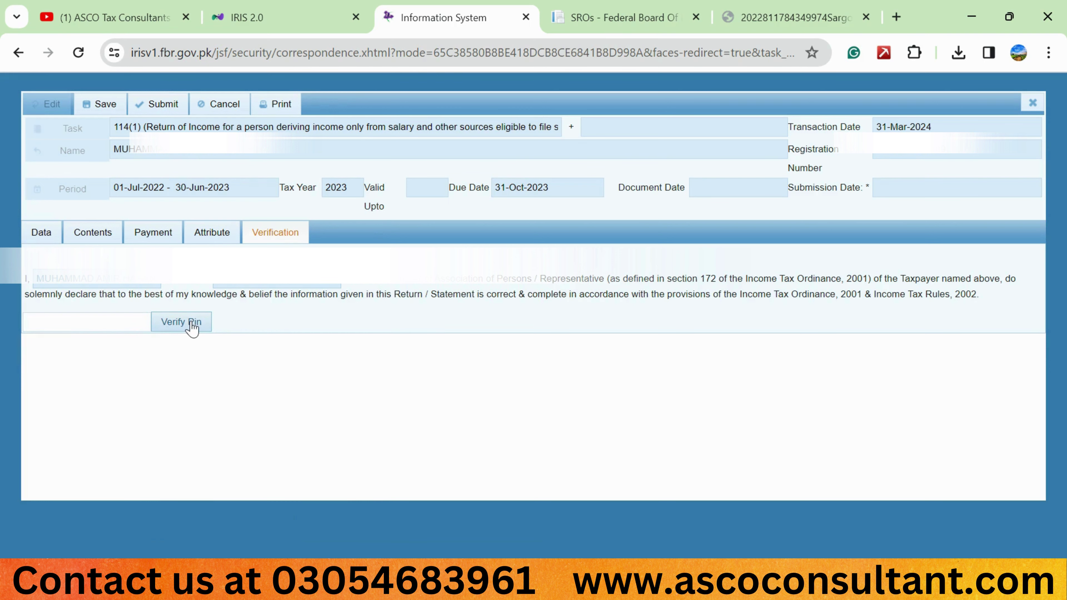
Enter the verification PIN and verify it
left_click(126, 320)
type("••••")
left_click(179, 322)
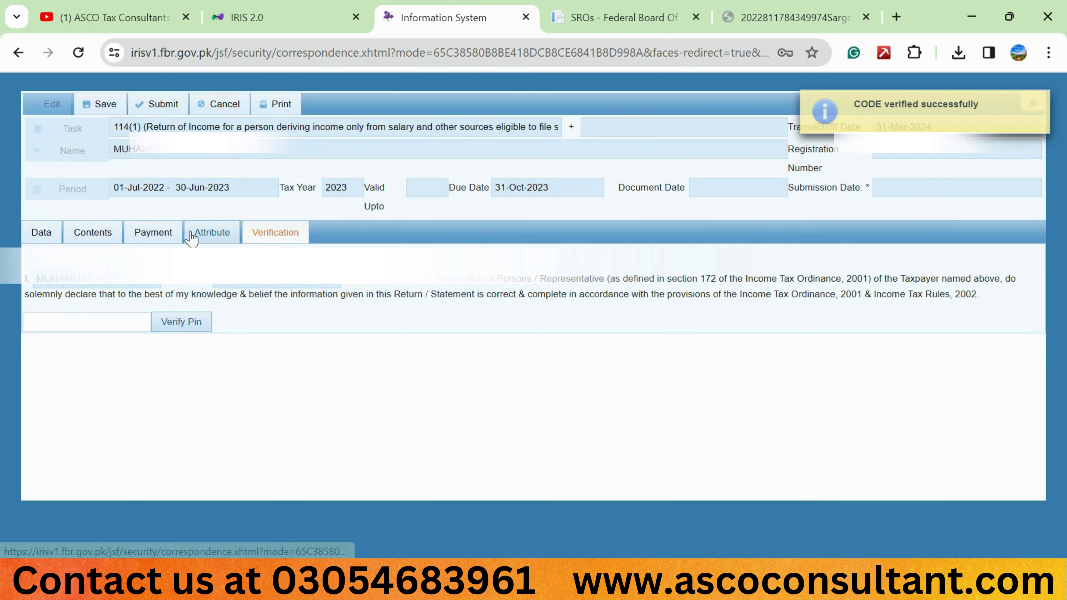
Back on the Data tab, dismiss the saved message and close the return form
left_click(41, 232)
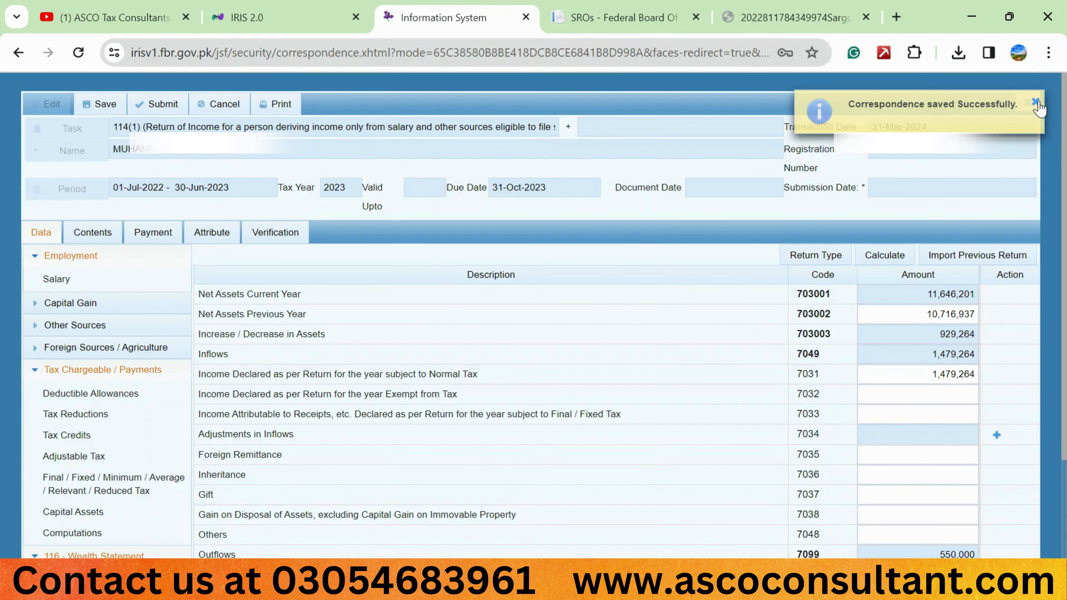
left_click(1027, 104)
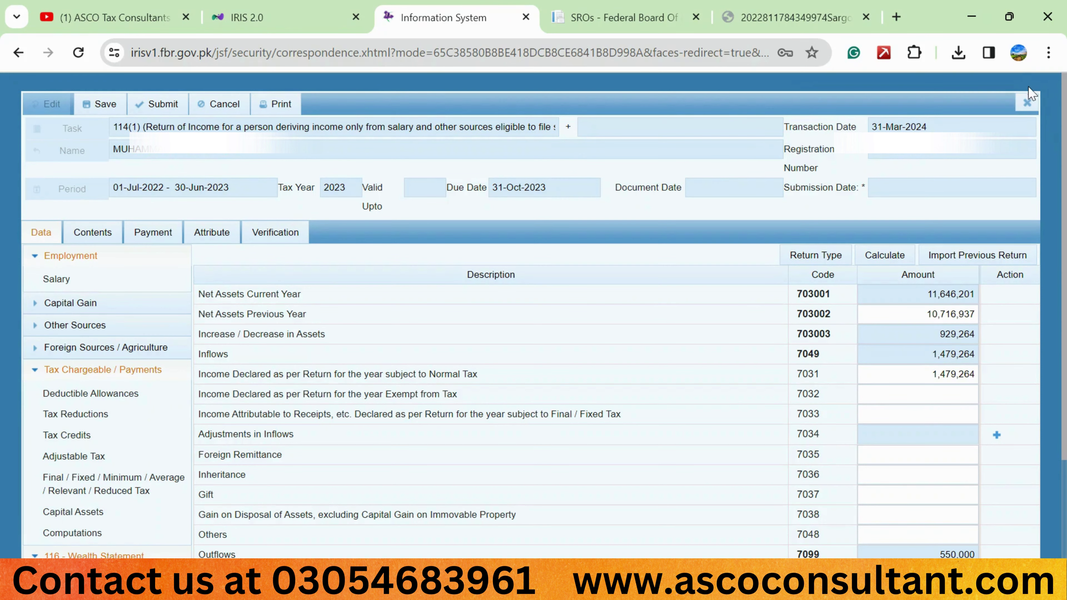
left_click(1028, 103)
left_click(433, 341)
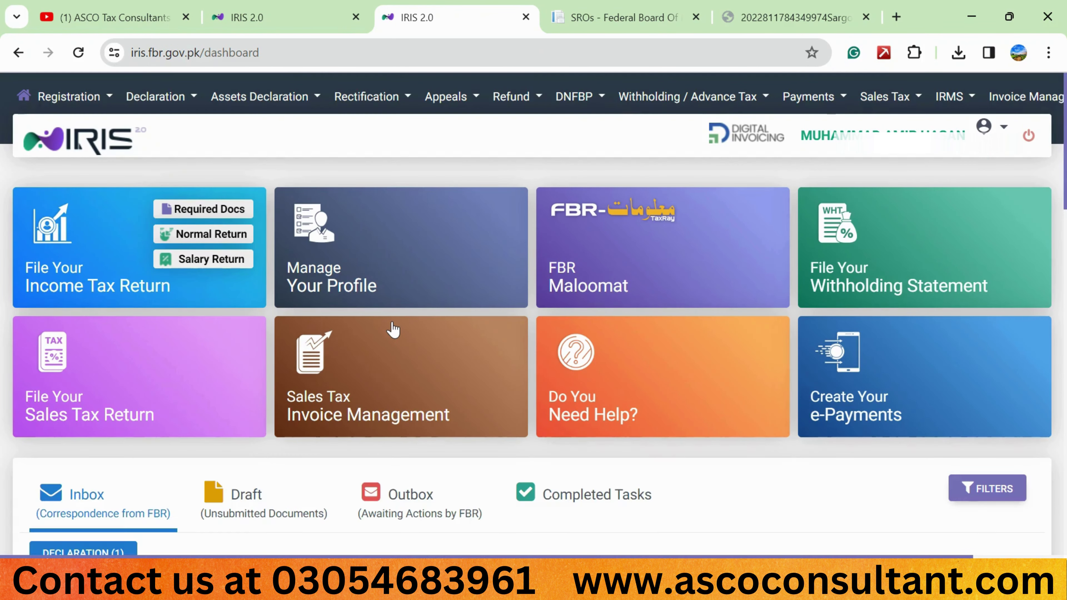
Reopen the tax year 2023 114(1) return from the Draft declarations list for editing
left_click(257, 494)
scroll(298, 474, "down", 3)
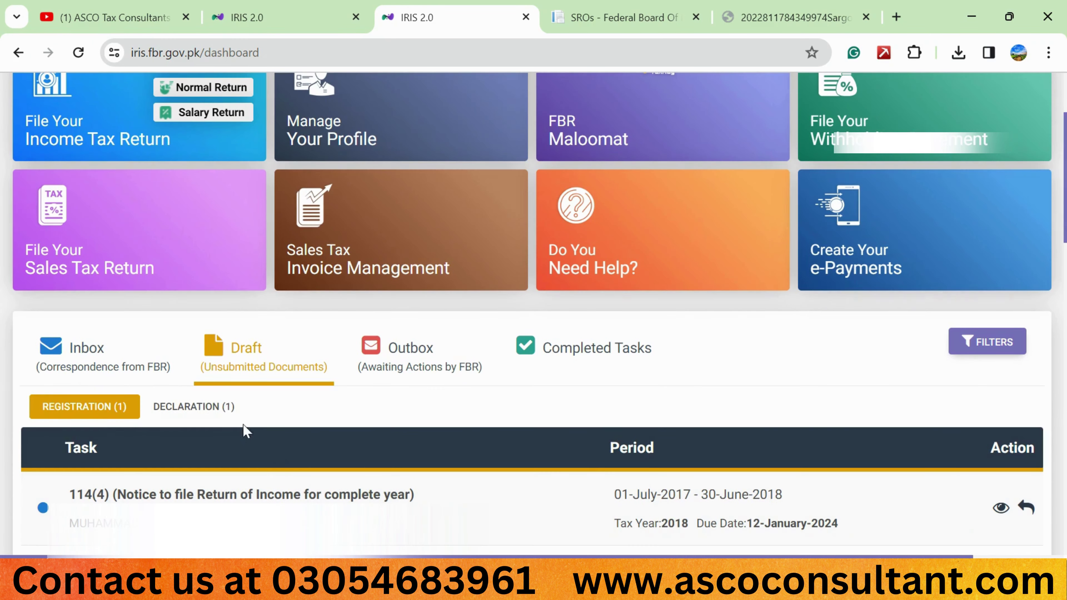
left_click(212, 406)
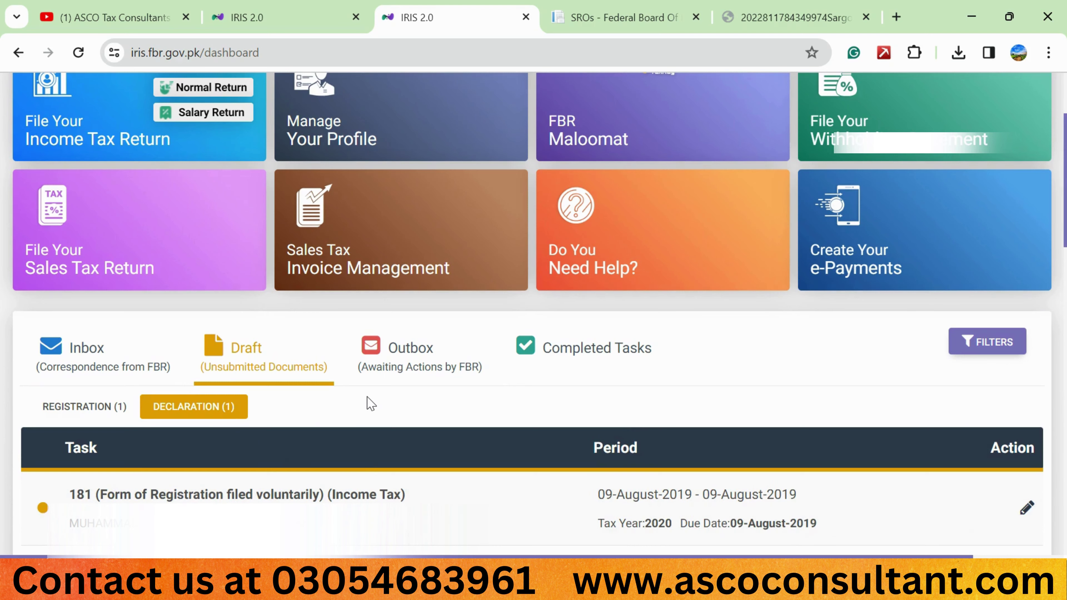
scroll(367, 397, "down", 1)
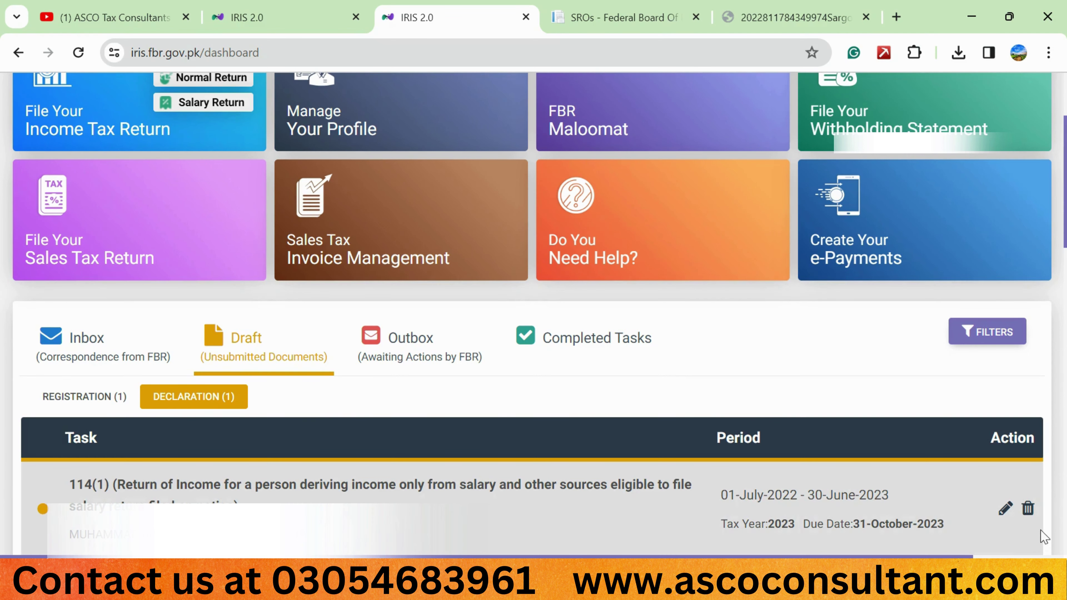
left_click(1006, 511)
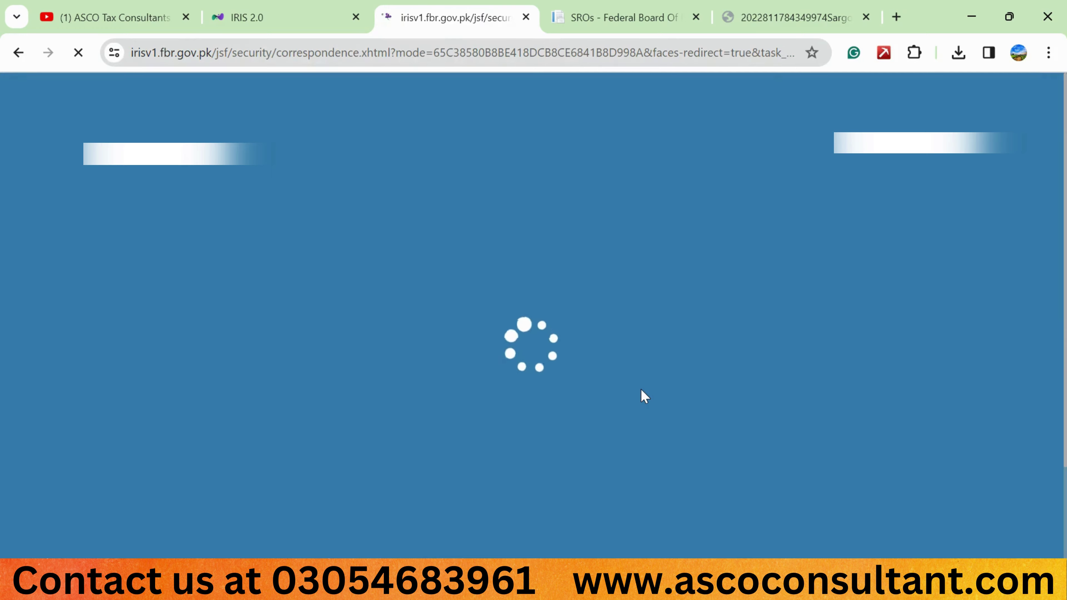
From Reconciliation of Net Assets, submit the 2023 114(1) return and confirm
scroll(111, 527, "down", 2)
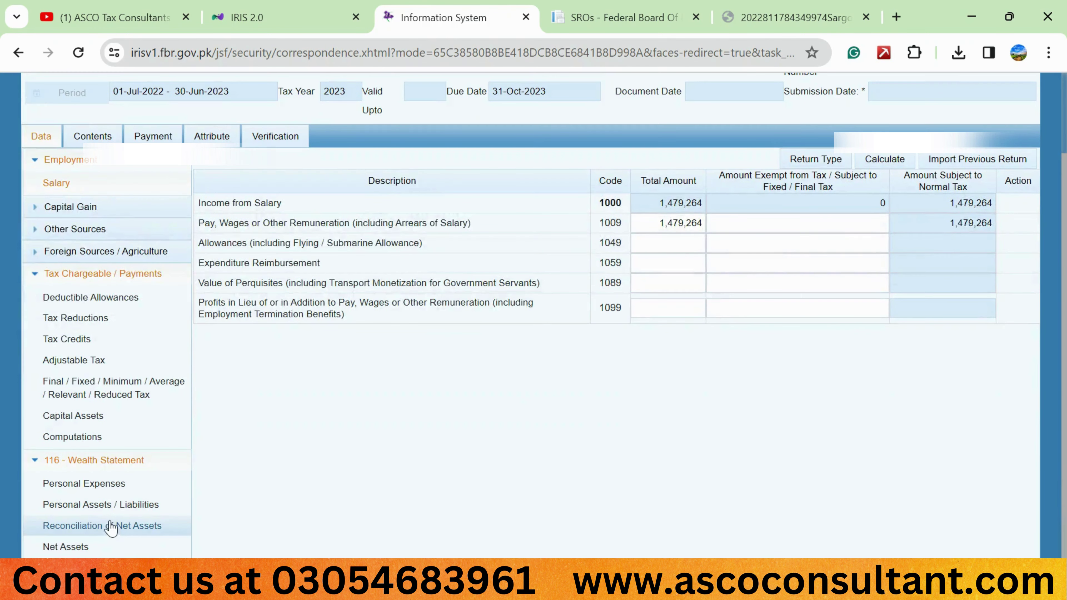
left_click(110, 526)
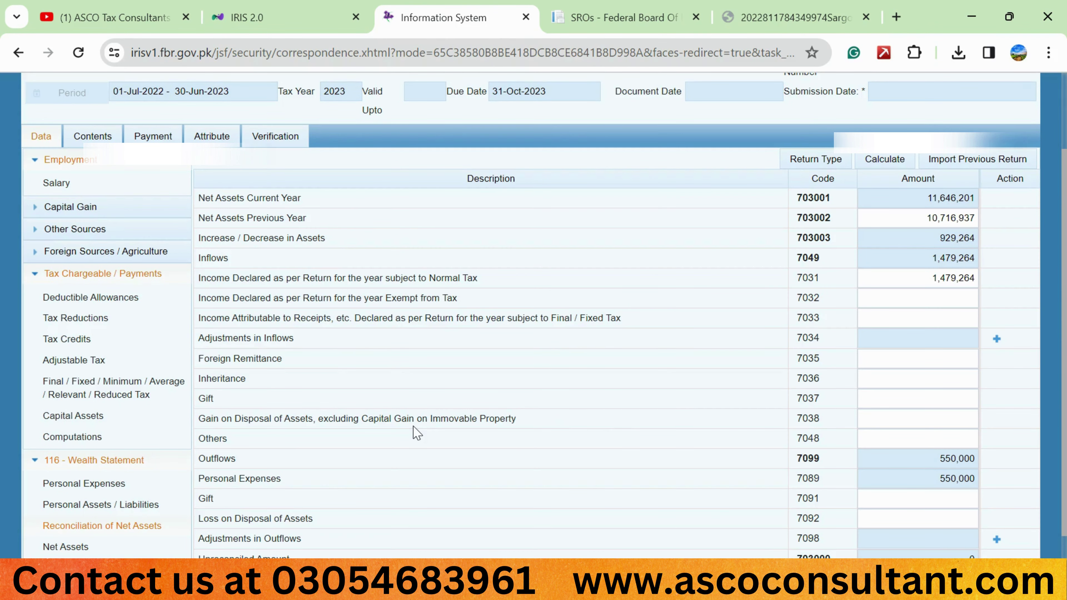
scroll(561, 340, "up", 2)
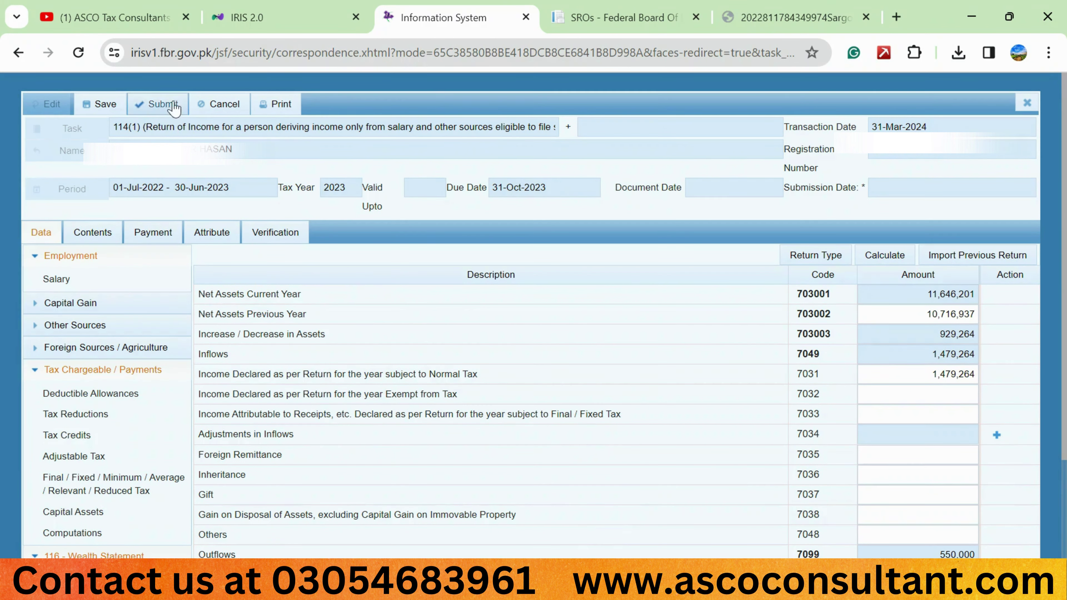
left_click(161, 109)
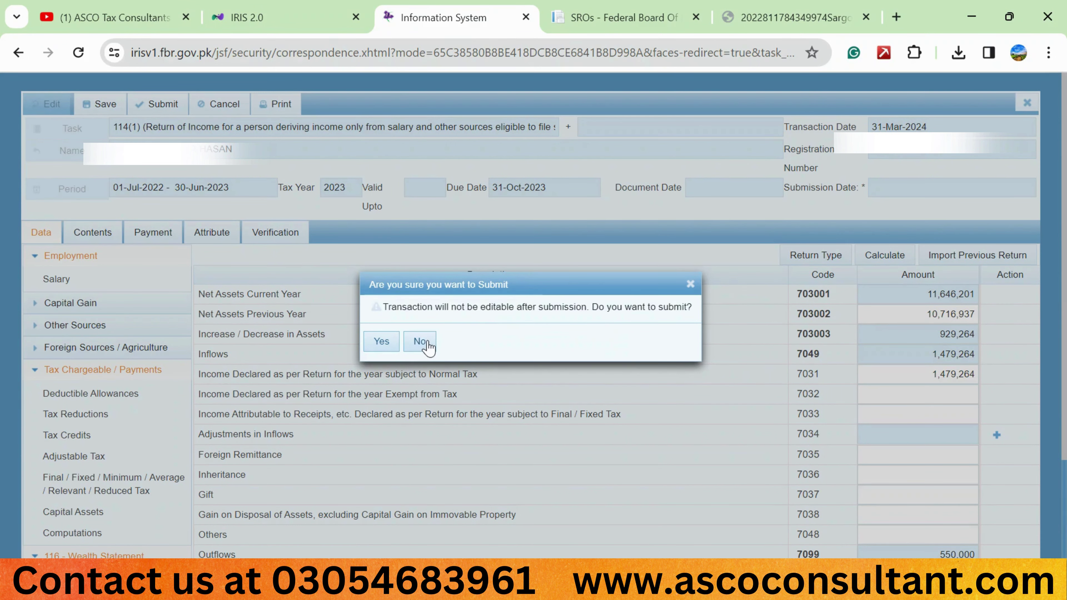
left_click(383, 341)
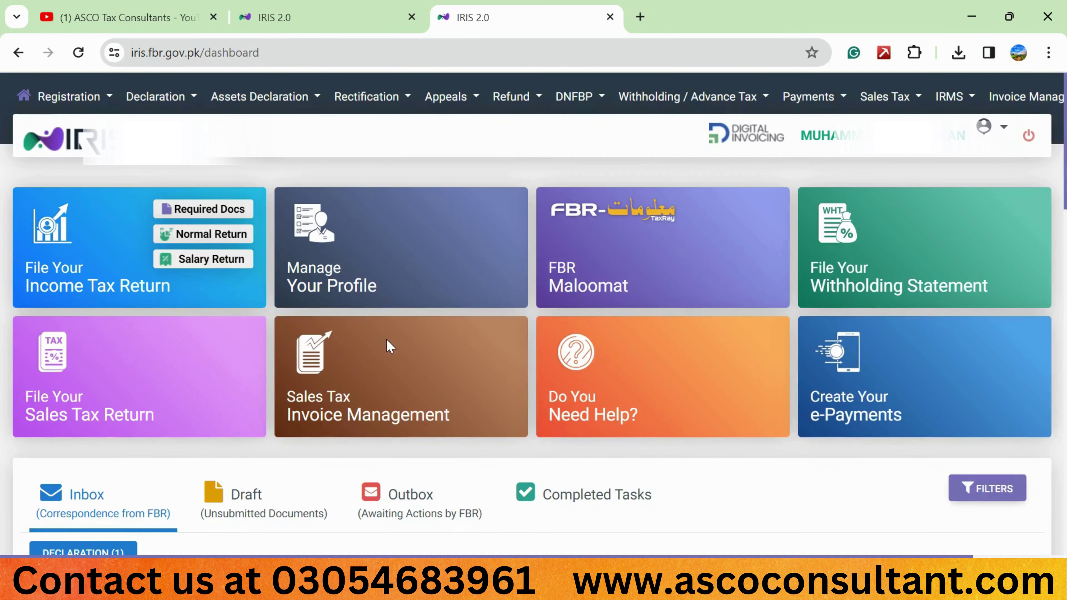
Show the dashboard's Completed Tasks list of 13 declarations, including the 114(1) return
scroll(386, 339, "down", 3)
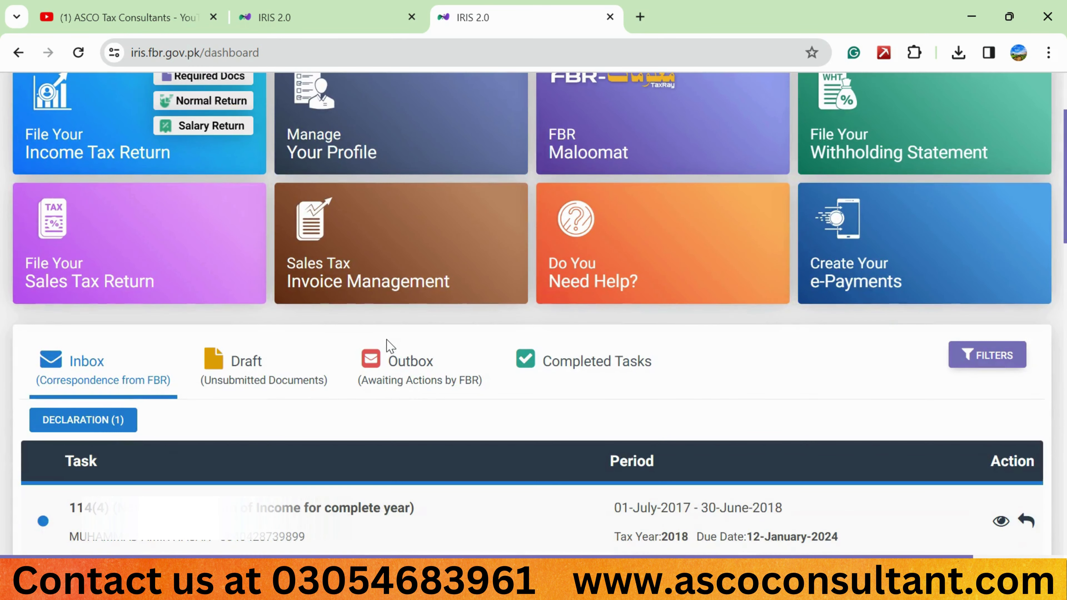
left_click(554, 362)
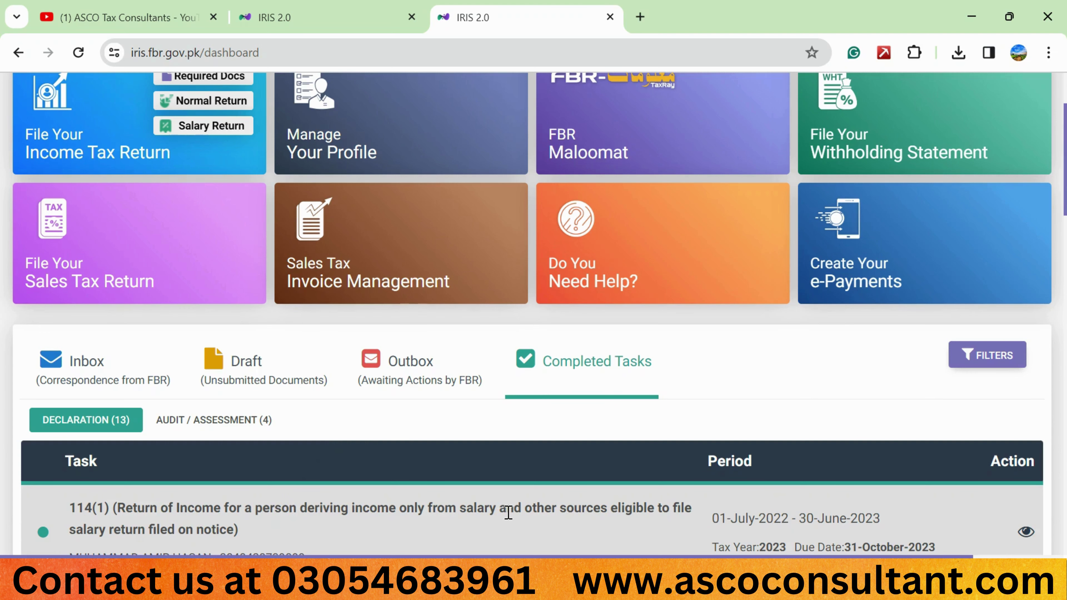
scroll(508, 512, "up", 1)
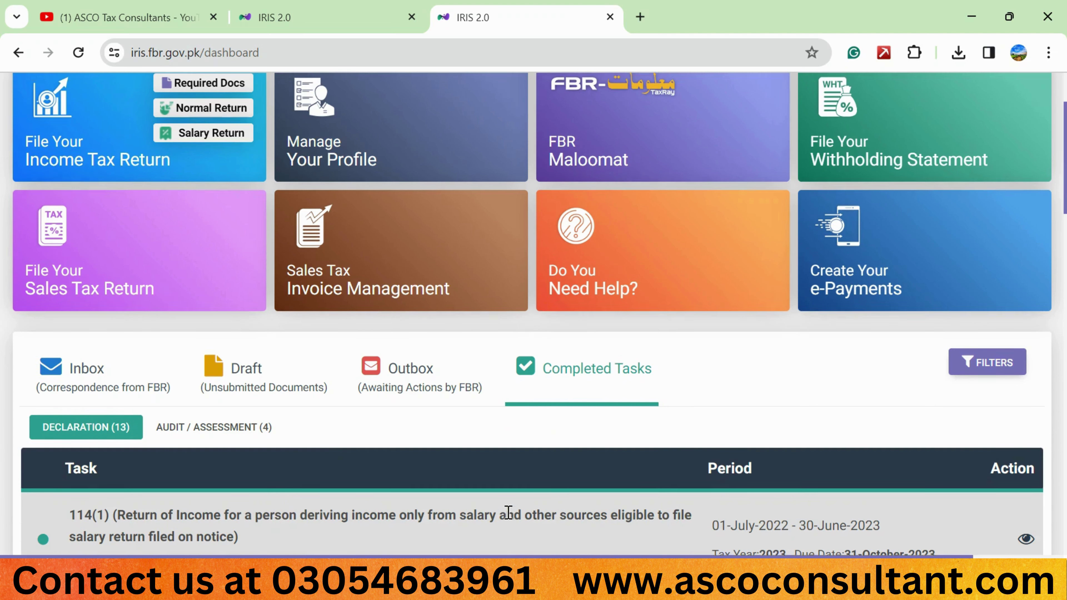
scroll(507, 513, "up", 1)
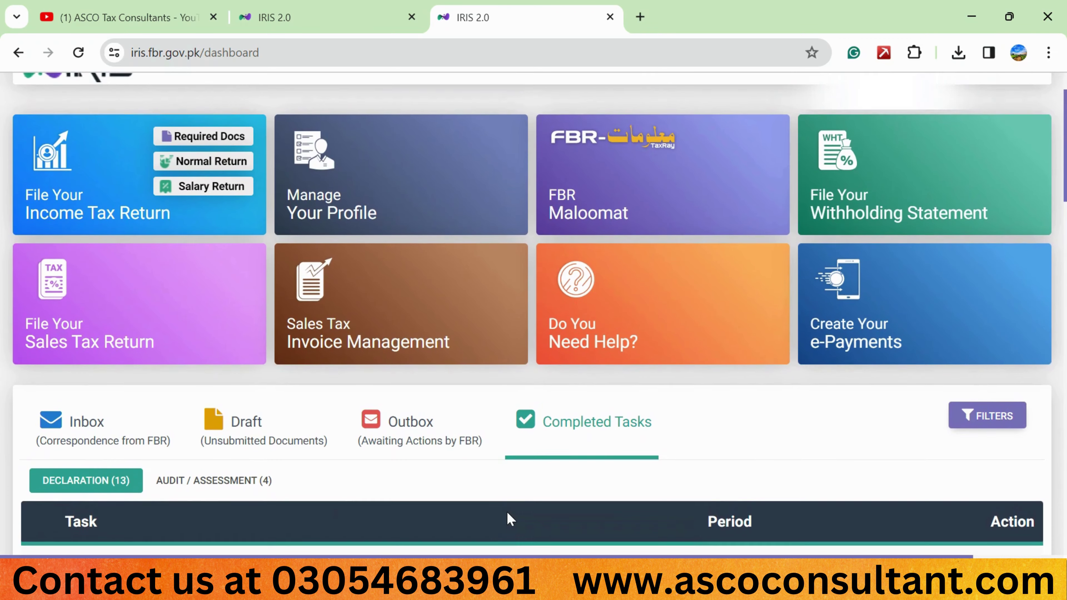